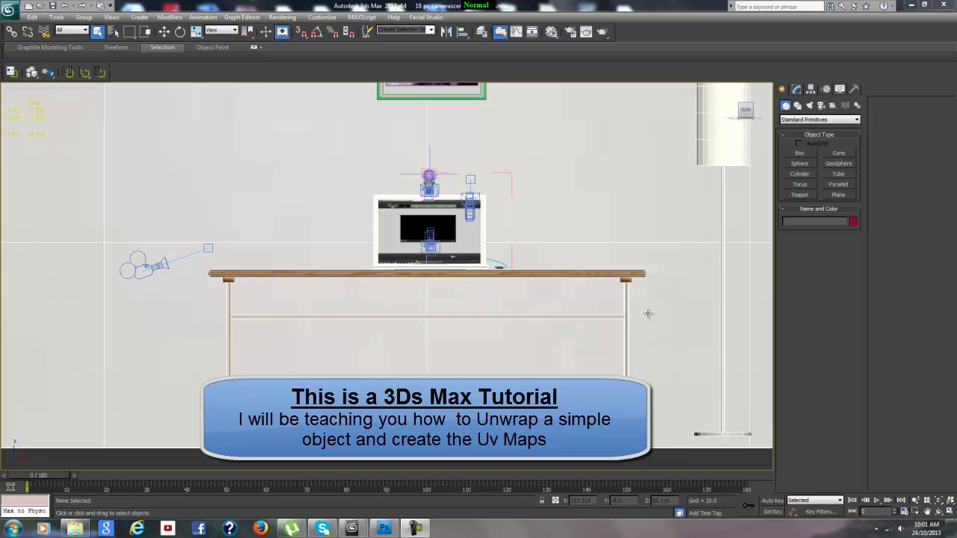
Examine the desk, laptop and surrounding room from several angles and distances.
{"action": "mouse_move", "coordinate": [619, 293]}
{"action": "middle_mouse_down"}
{"action": "mouse_move", "coordinate": [615, 329]}
{"action": "mouse_move", "coordinate": [620, 277]}
{"action": "mouse_move", "coordinate": [619, 297]}
{"action": "middle_mouse_up"}
{"action": "middle_click_drag", "start_coordinate": [612, 346], "coordinate": [545, 253]}
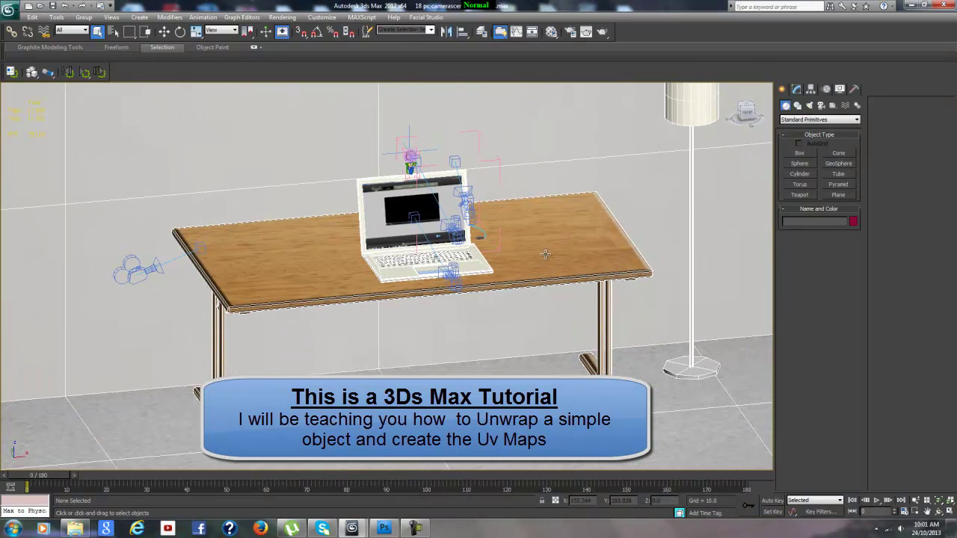
{"action": "scroll", "coordinate": [574, 293], "scroll_direction": "down", "scroll_amount": 2}
{"action": "scroll", "coordinate": [575, 294], "scroll_direction": "up", "scroll_amount": 4}
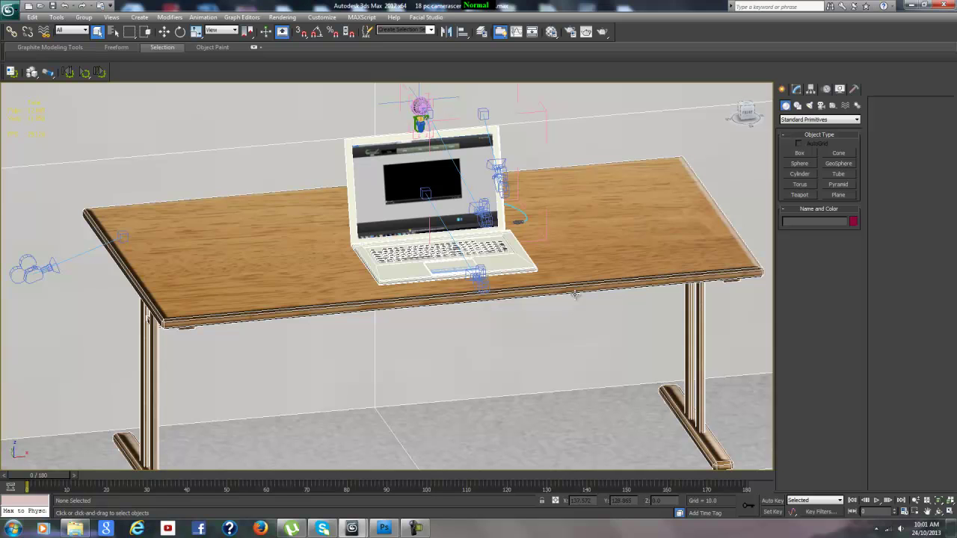
{"action": "scroll", "coordinate": [595, 310], "scroll_direction": "down", "scroll_amount": 5}
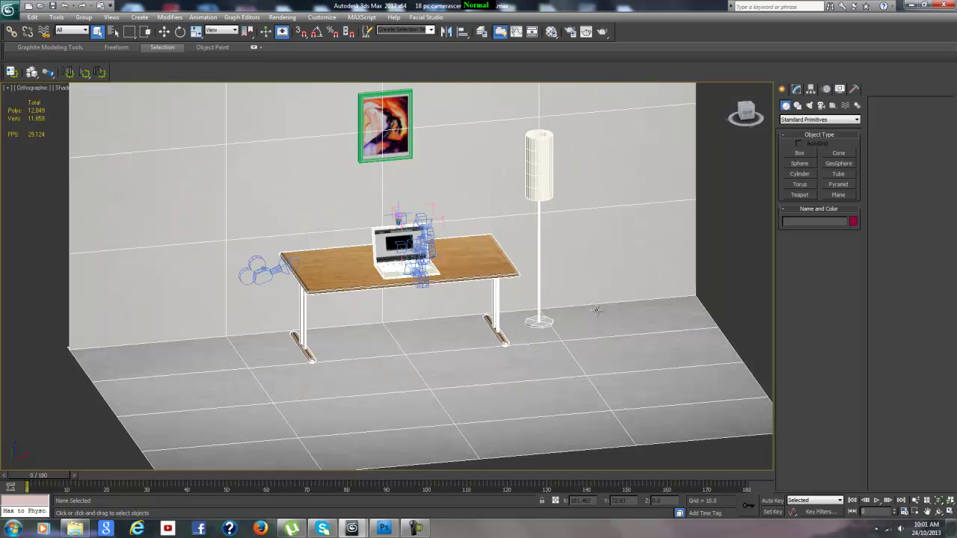
{"action": "scroll", "coordinate": [596, 311], "scroll_direction": "up", "scroll_amount": 2}
{"action": "scroll", "coordinate": [596, 310], "scroll_direction": "up", "scroll_amount": 2}
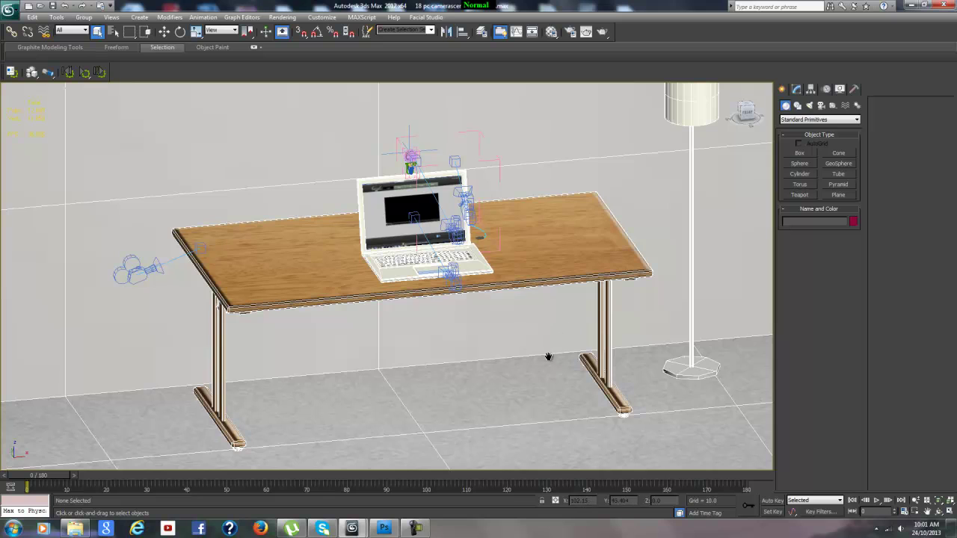
{"action": "middle_click_drag", "start_coordinate": [549, 357], "coordinate": [545, 283]}
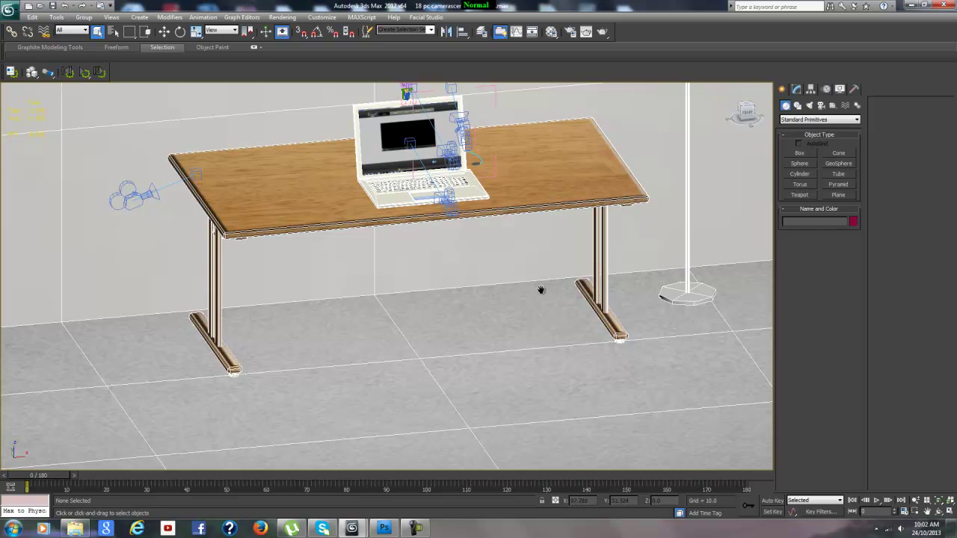
{"action": "scroll", "coordinate": [540, 290], "scroll_direction": "down", "scroll_amount": 6}
{"action": "middle_click_drag", "start_coordinate": [541, 291], "coordinate": [329, 289], "text": "alt"}
{"action": "scroll", "coordinate": [446, 263], "scroll_direction": "up", "scroll_amount": 6}
{"action": "scroll", "coordinate": [442, 264], "scroll_direction": "down", "scroll_amount": 2}
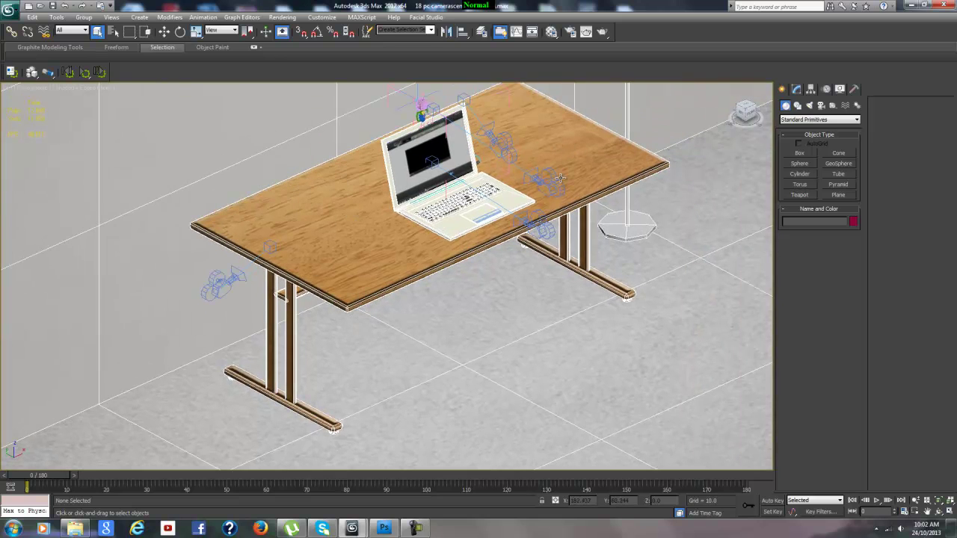
Turn off the edged-faces display so the room scene shows plain shading in an orthographic view.
{"action": "key", "text": "F4"}
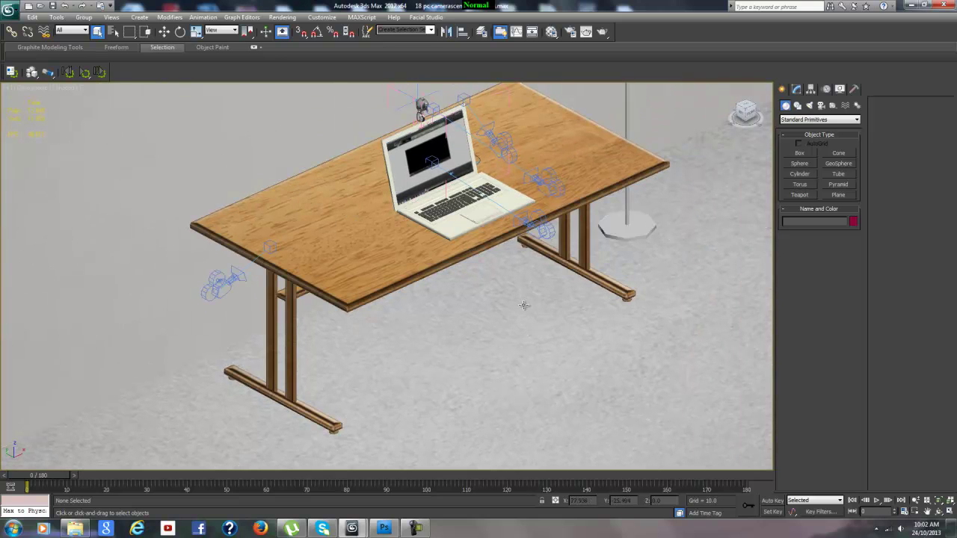
{"action": "scroll", "coordinate": [524, 305], "scroll_direction": "down", "scroll_amount": 2}
{"action": "middle_click_drag", "start_coordinate": [518, 357], "coordinate": [492, 348], "text": "alt"}
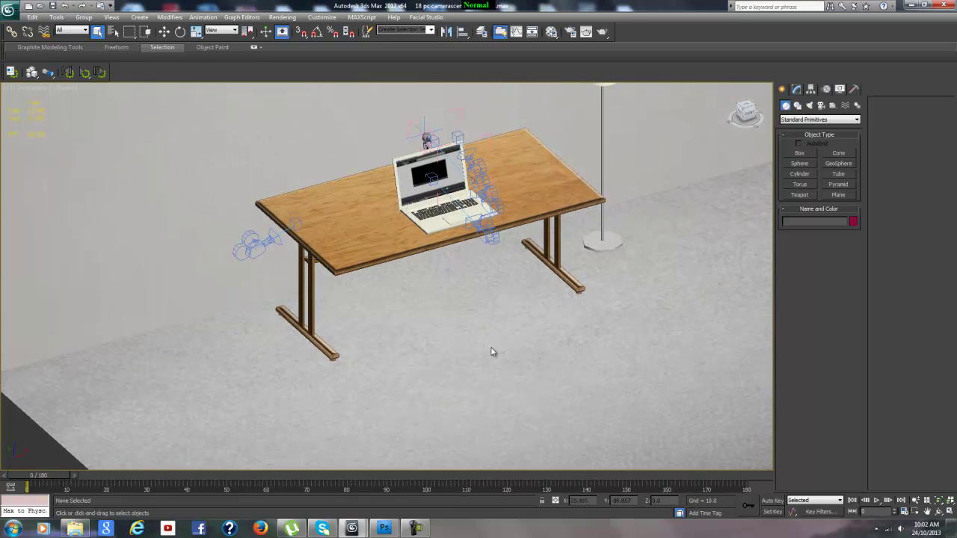
{"action": "key", "text": "u"}
{"action": "scroll", "coordinate": [487, 355], "scroll_direction": "down", "scroll_amount": 3}
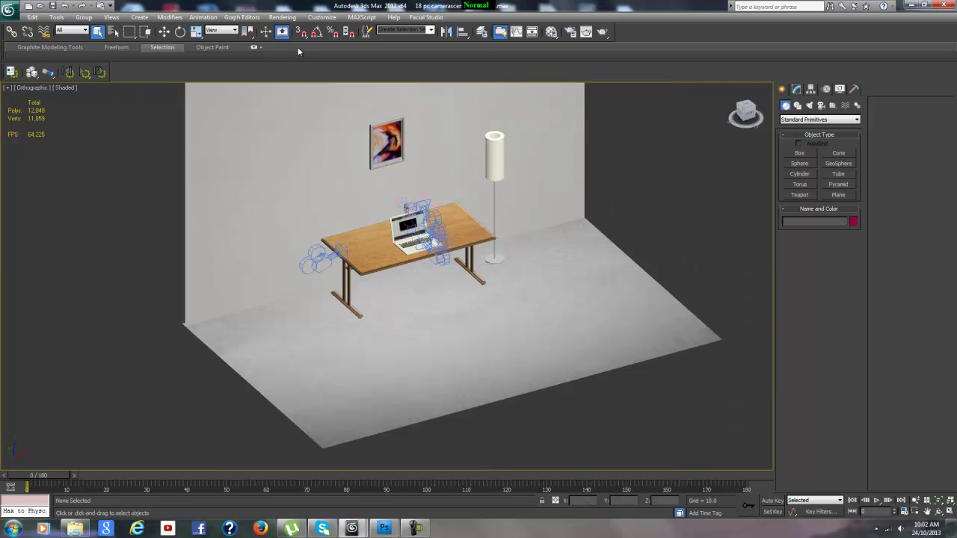
Create a box in the empty space beside the room in the top view, about 110 long, 224 wide and 9 high.
{"action": "left_click", "coordinate": [139, 17]}
{"action": "mouse_move", "coordinate": [154, 33]}
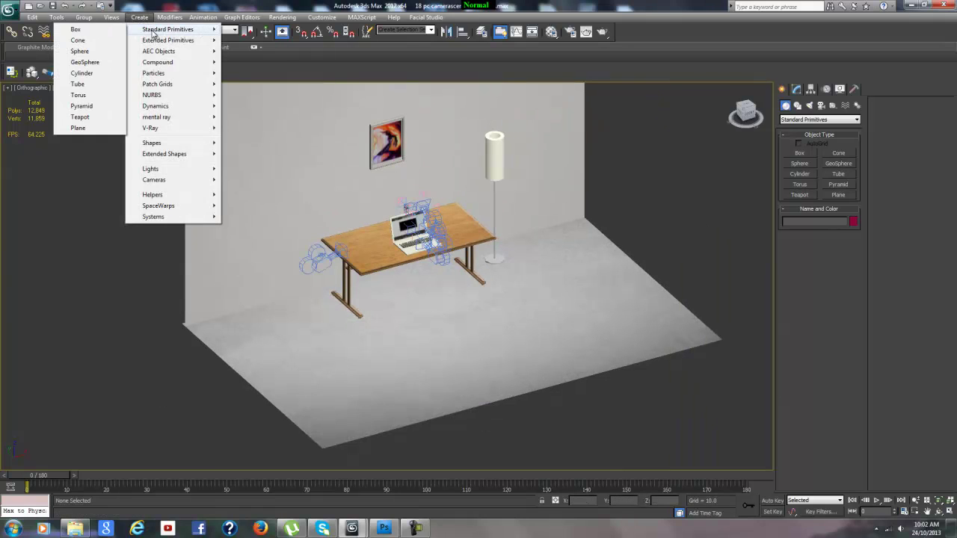
{"action": "left_click", "coordinate": [94, 33]}
{"action": "middle_click_drag", "start_coordinate": [416, 361], "coordinate": [222, 306]}
{"action": "mouse_move", "coordinate": [437, 340]}
{"action": "middle_mouse_down", "text": "alt"}
{"action": "mouse_move", "coordinate": [436, 320]}
{"action": "mouse_move", "coordinate": [419, 334]}
{"action": "middle_mouse_up", "text": "alt"}
{"action": "middle_click_drag", "start_coordinate": [356, 342], "coordinate": [334, 296]}
{"action": "key", "text": "t"}
{"action": "left_click_drag", "start_coordinate": [386, 208], "coordinate": [564, 293]}
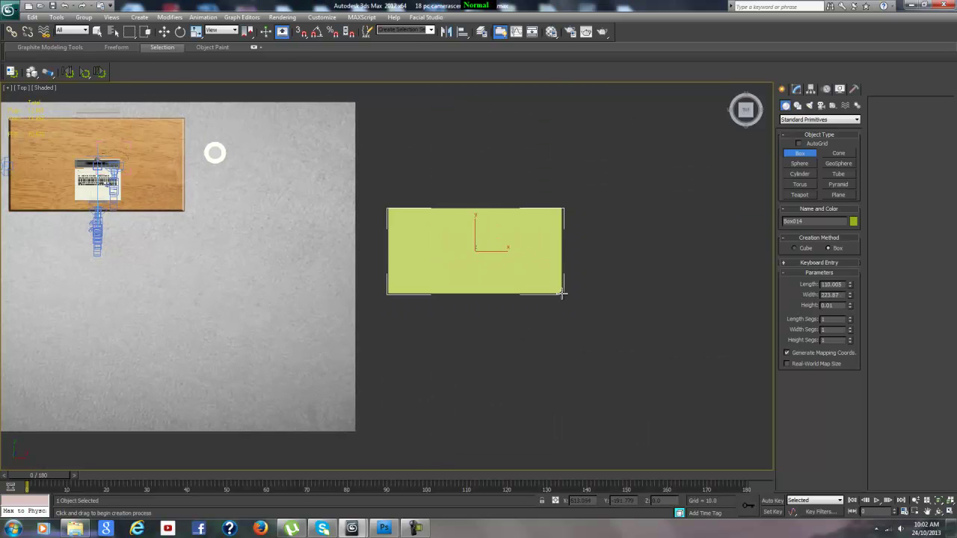
{"action": "left_click", "coordinate": [540, 311]}
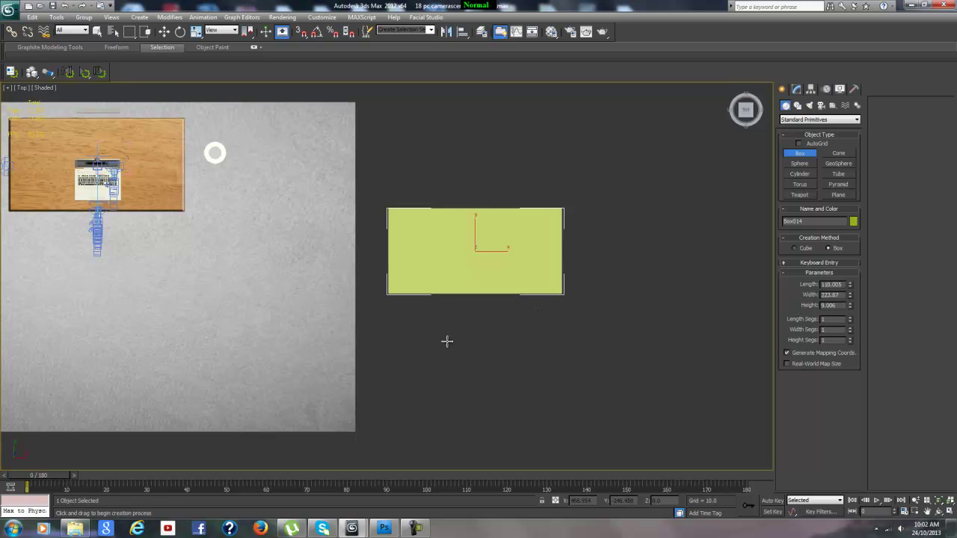
{"action": "key", "text": "shift+z"}
{"action": "scroll", "coordinate": [403, 325], "scroll_direction": "up", "scroll_amount": 8}
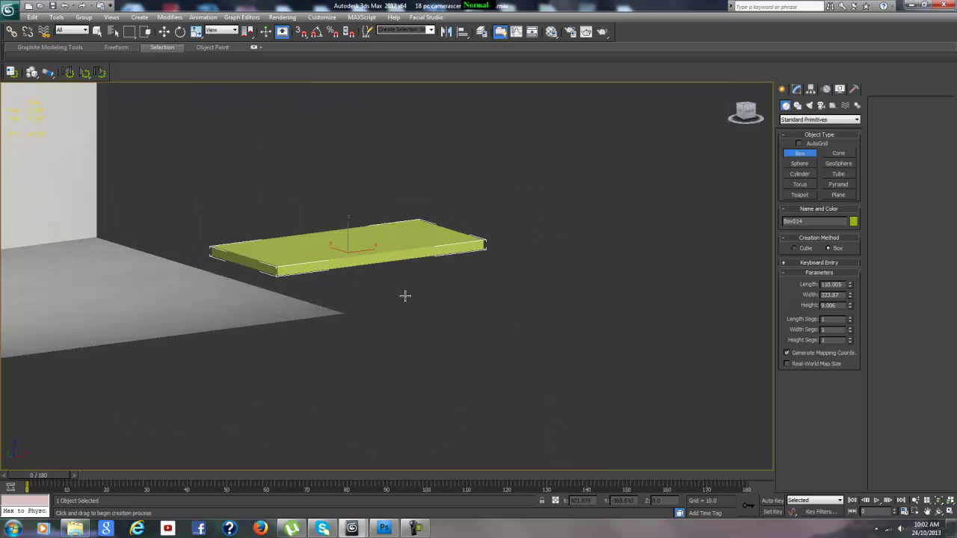
{"action": "middle_click_drag", "start_coordinate": [406, 294], "coordinate": [420, 317]}
{"action": "scroll", "coordinate": [440, 322], "scroll_direction": "down", "scroll_amount": 3}
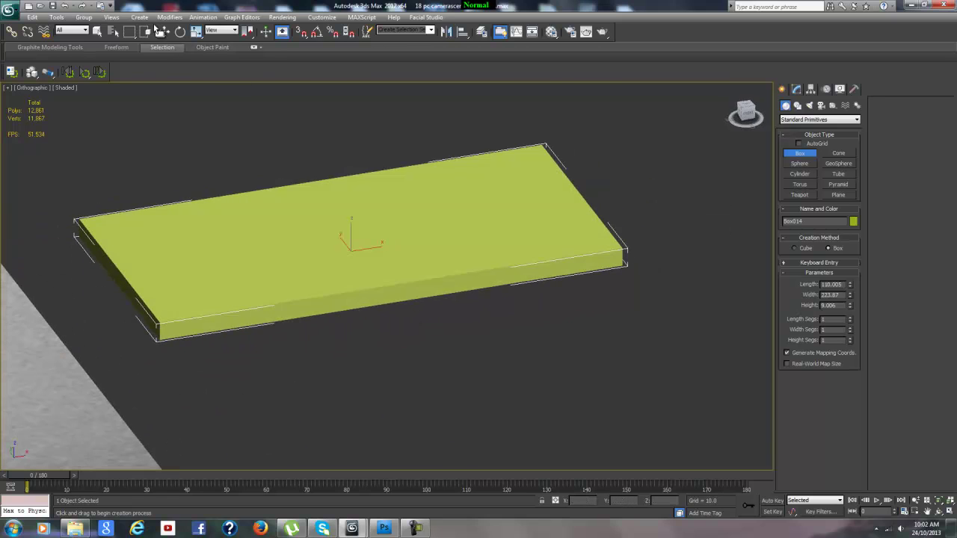
{"action": "left_click", "coordinate": [139, 17]}
{"action": "mouse_move", "coordinate": [181, 33]}
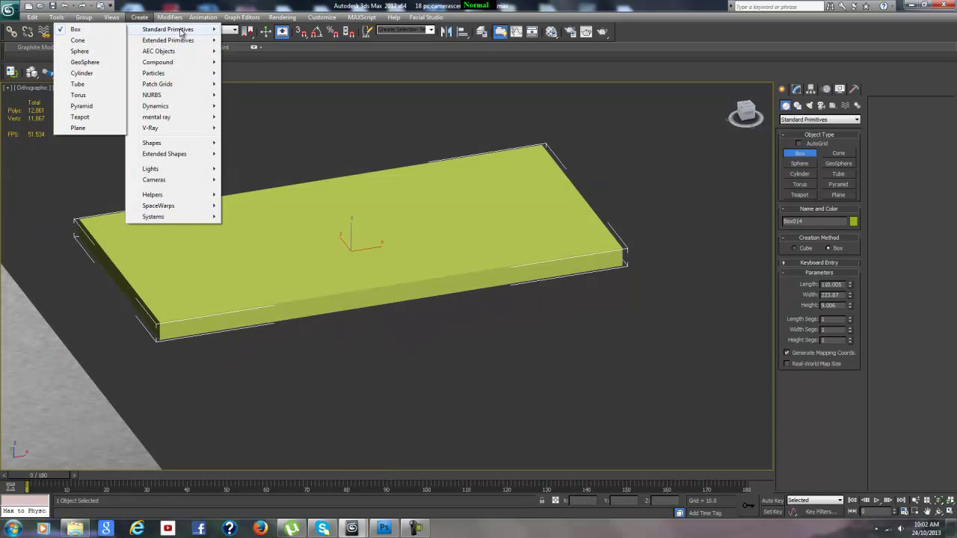
{"action": "left_click", "coordinate": [314, 176]}
{"action": "mouse_move", "coordinate": [327, 225]}
{"action": "middle_mouse_down", "text": "alt"}
{"action": "mouse_move", "coordinate": [354, 235]}
{"action": "mouse_move", "coordinate": [327, 219]}
{"action": "middle_mouse_up", "text": "alt"}
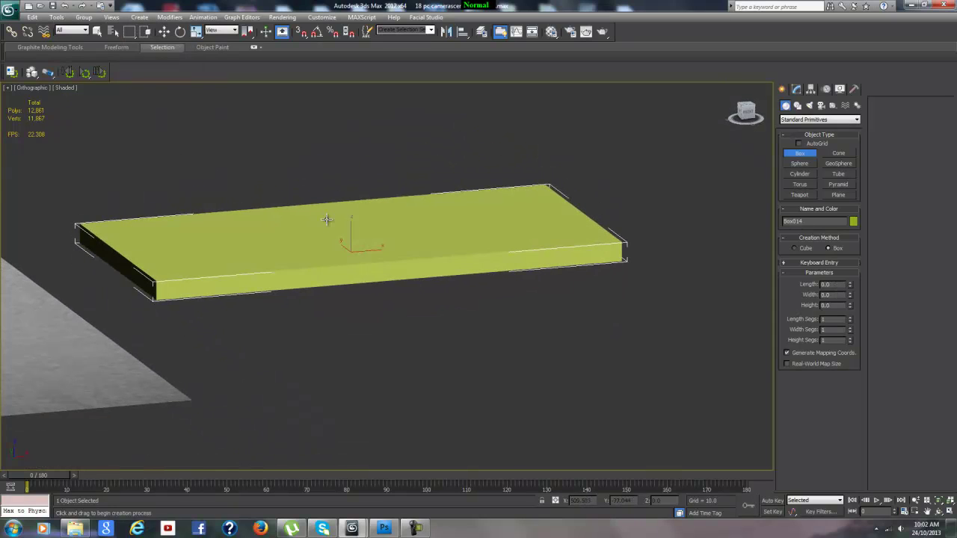
Apply the black-and-white checker material "11 - Default" to the box and minimise the Material Editor.
{"action": "key", "text": "m"}
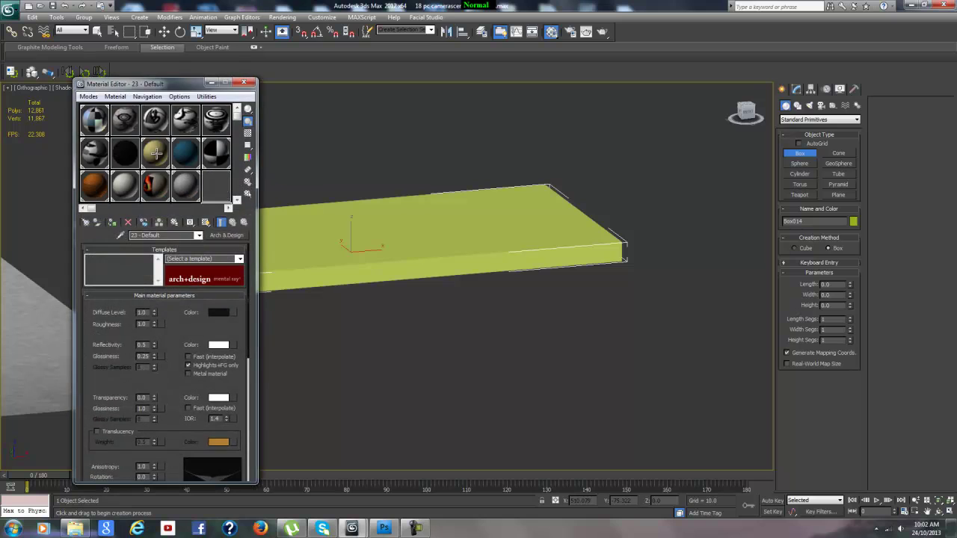
{"action": "left_click_drag", "start_coordinate": [189, 85], "coordinate": [123, 62]}
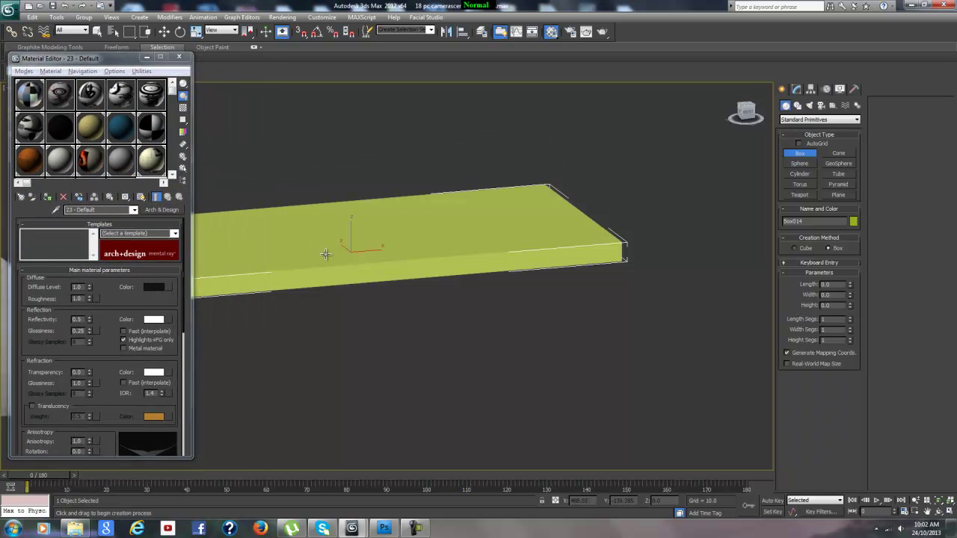
{"action": "middle_click_drag", "start_coordinate": [385, 252], "coordinate": [425, 263], "text": "alt"}
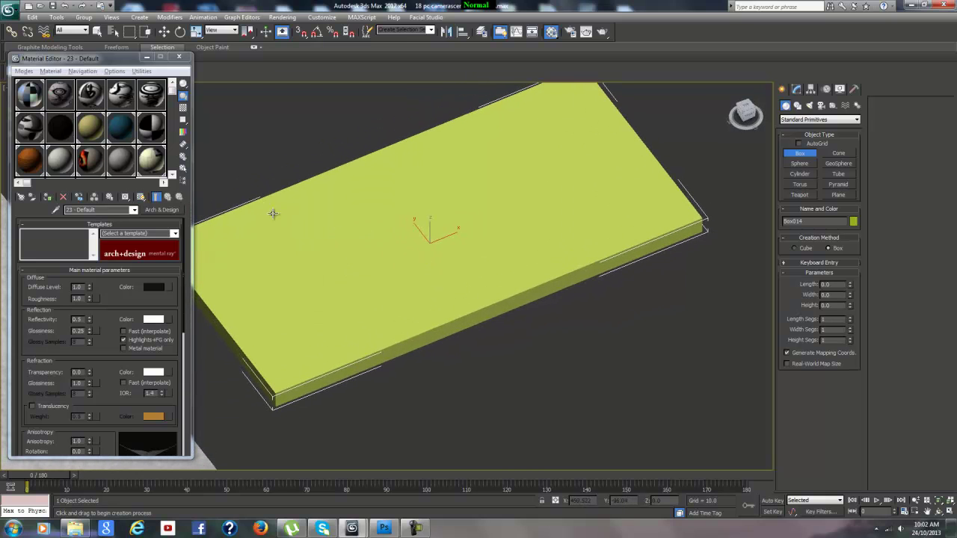
{"action": "left_click", "coordinate": [152, 133]}
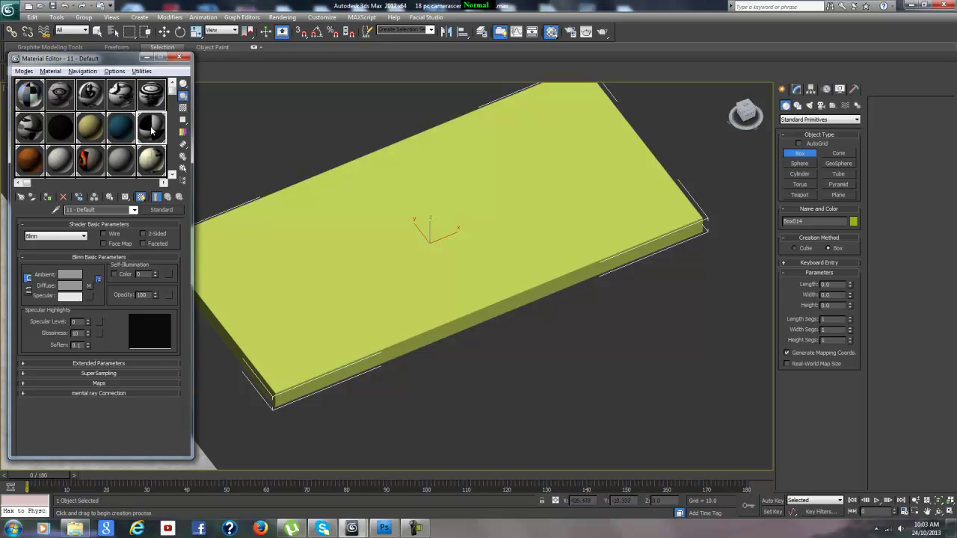
{"action": "middle_click_drag", "start_coordinate": [384, 243], "coordinate": [389, 285], "text": "alt"}
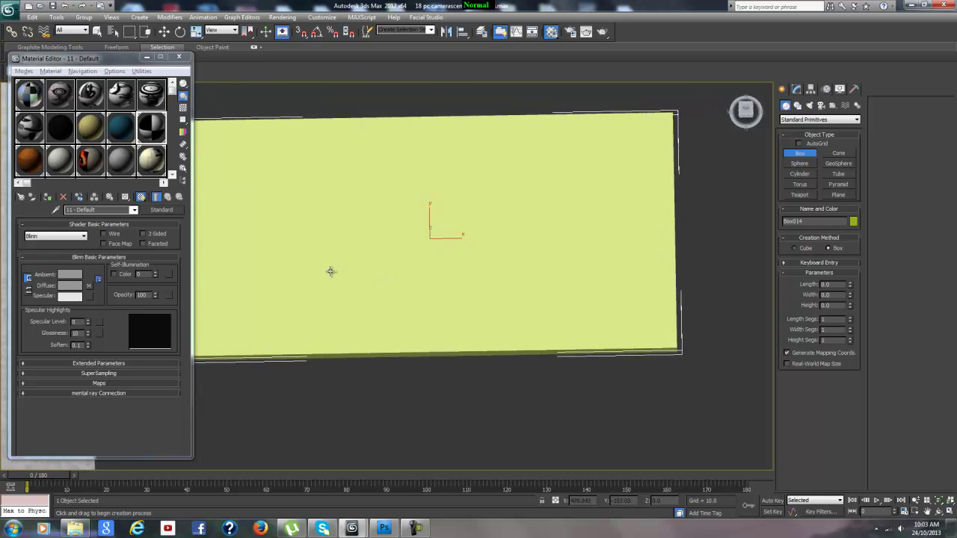
{"action": "left_click_drag", "start_coordinate": [152, 128], "coordinate": [367, 218]}
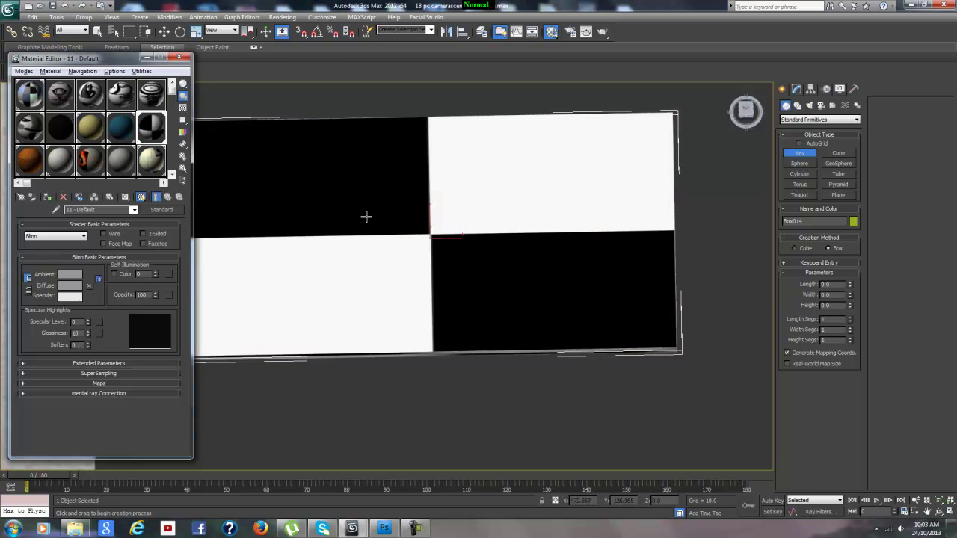
{"action": "left_click", "coordinate": [147, 58]}
Turn on the edged-faces display and check the checker pattern on the box's underside, sides and top.
{"action": "middle_click_drag", "start_coordinate": [316, 275], "coordinate": [320, 326], "text": "alt"}
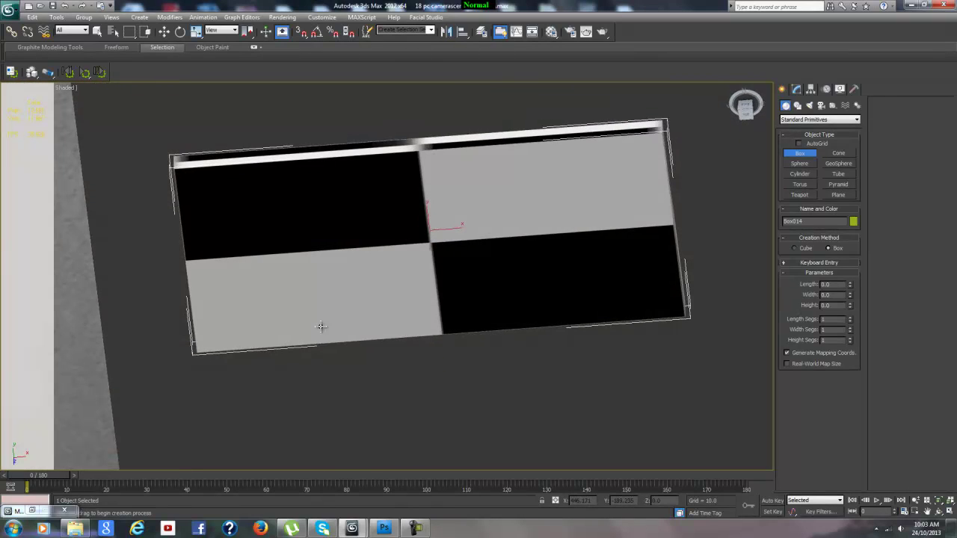
{"action": "key", "text": "F4"}
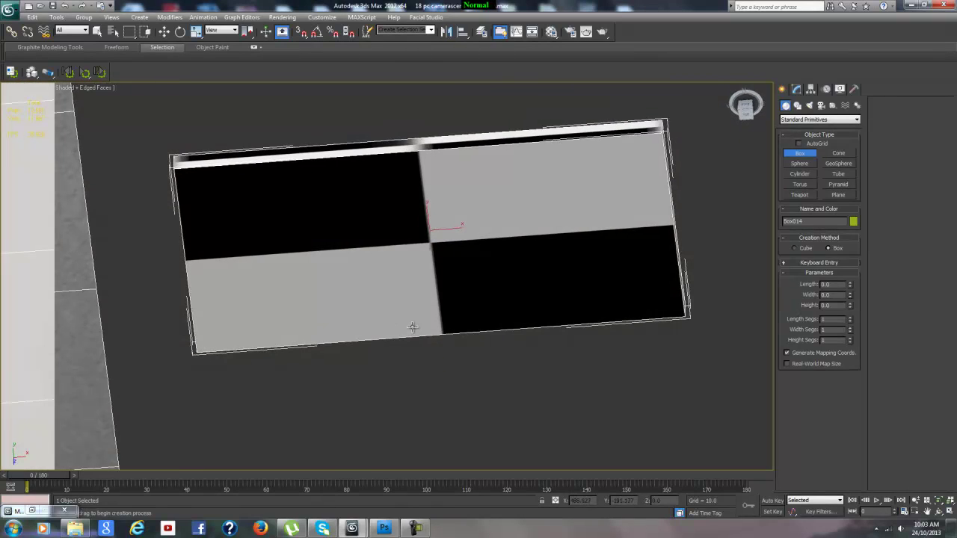
{"action": "middle_click_drag", "start_coordinate": [412, 326], "coordinate": [428, 267], "text": "alt"}
{"action": "middle_click_drag", "start_coordinate": [205, 224], "coordinate": [341, 280], "text": "alt"}
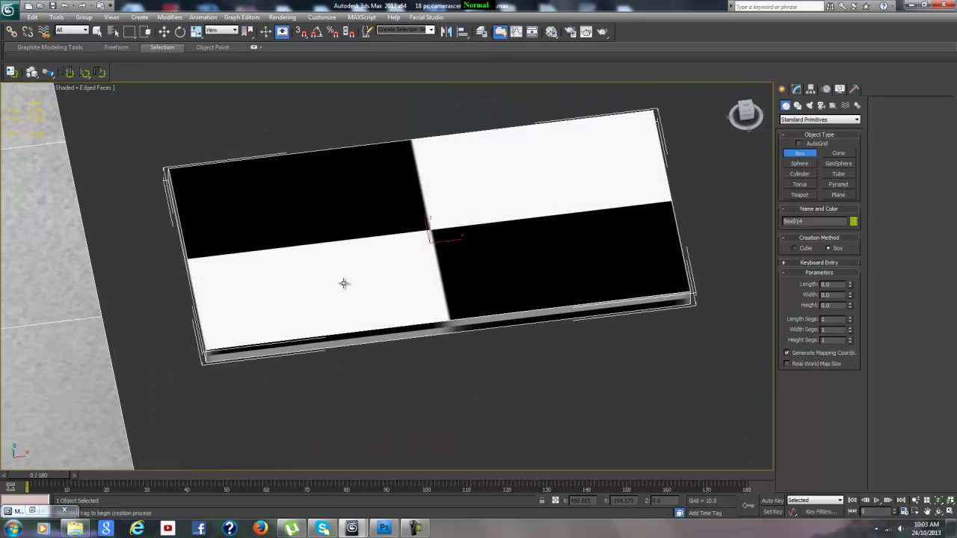
{"action": "middle_click_drag", "start_coordinate": [442, 216], "coordinate": [471, 292], "text": "alt"}
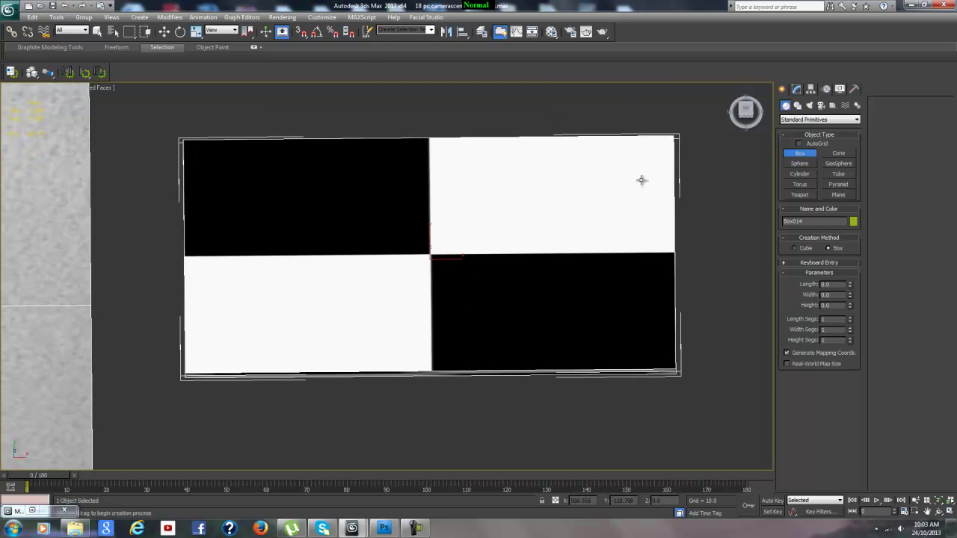
Show the box's modifier stack and look over the list of available modifiers.
{"action": "left_click", "coordinate": [796, 89]}
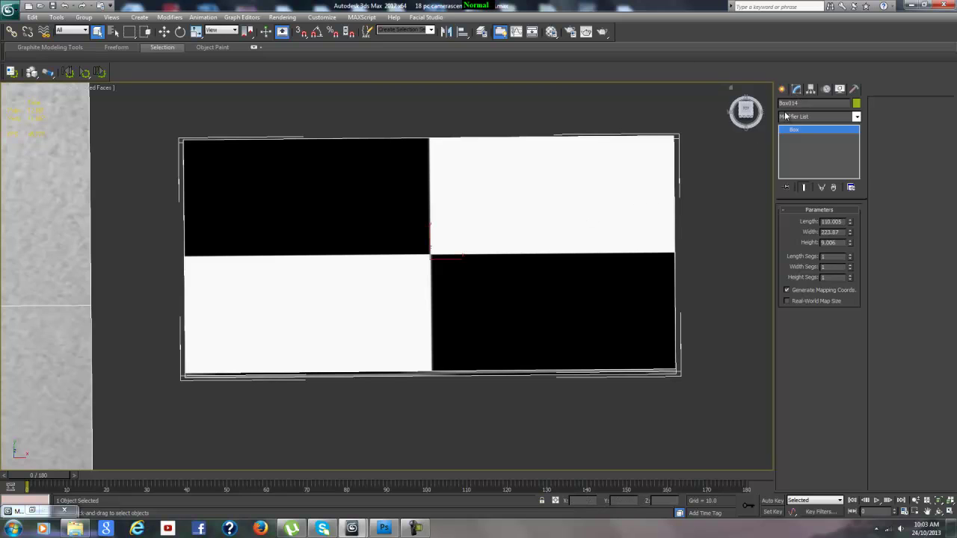
{"action": "left_click", "coordinate": [857, 117]}
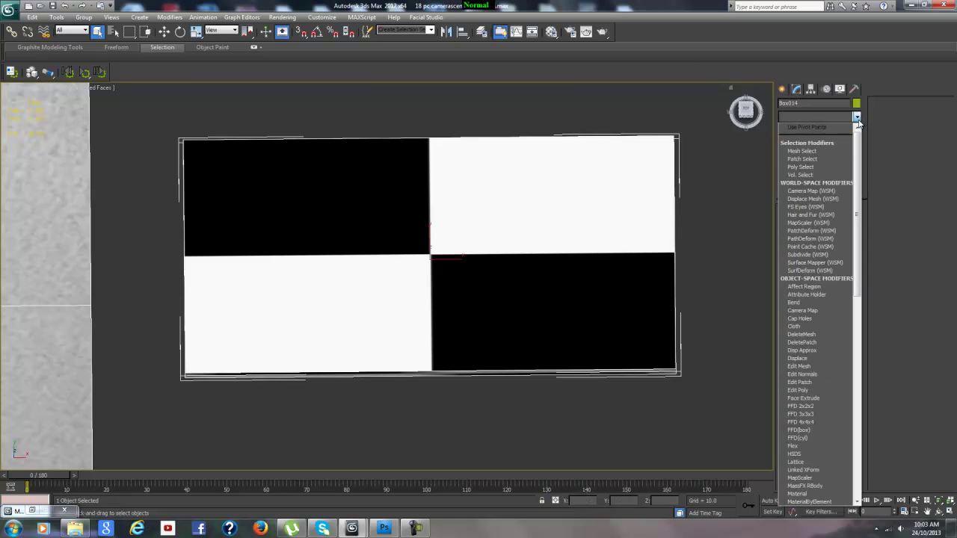
{"action": "left_click", "coordinate": [857, 117]}
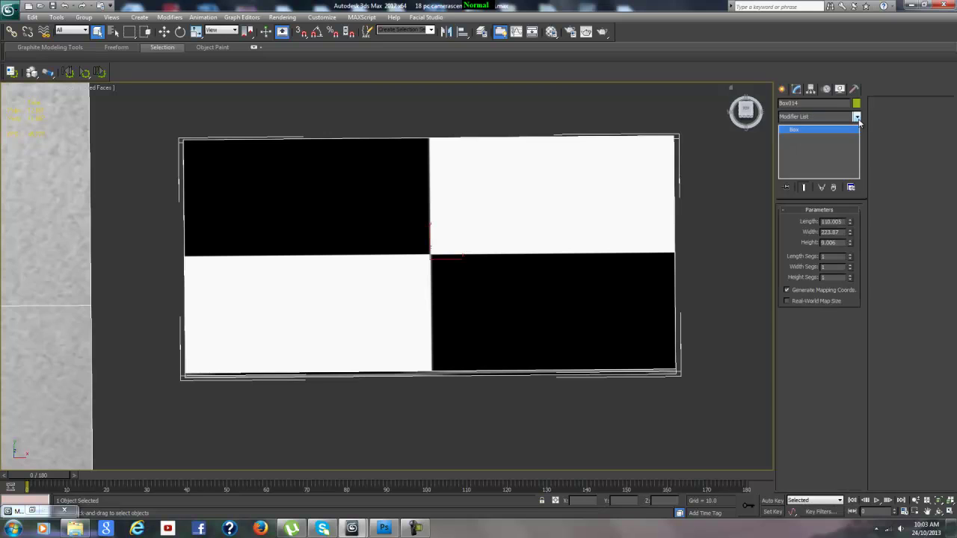
{"action": "left_click", "coordinate": [857, 117]}
{"action": "left_click", "coordinate": [857, 117]}
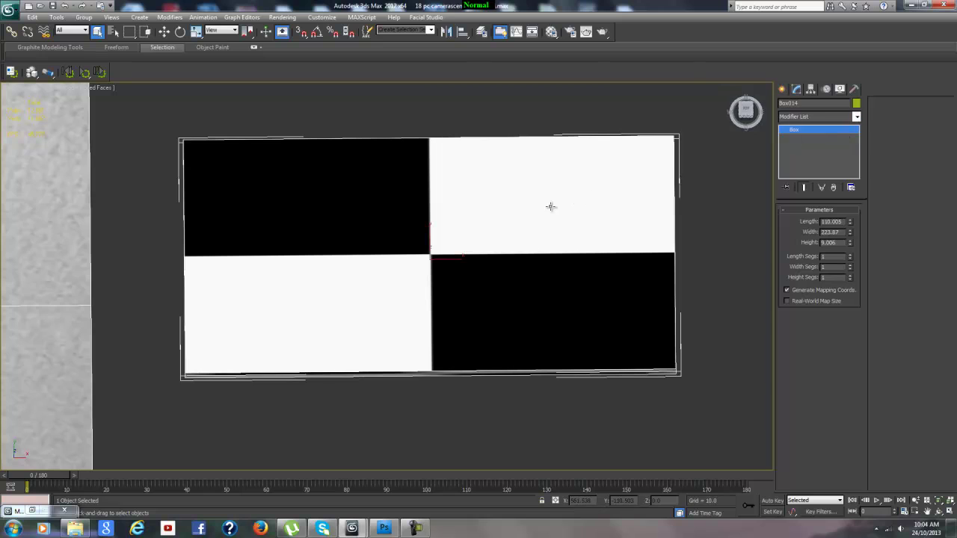
Convert the box to an Editable Poly and select its large top polygon.
{"action": "right_click", "coordinate": [497, 232]}
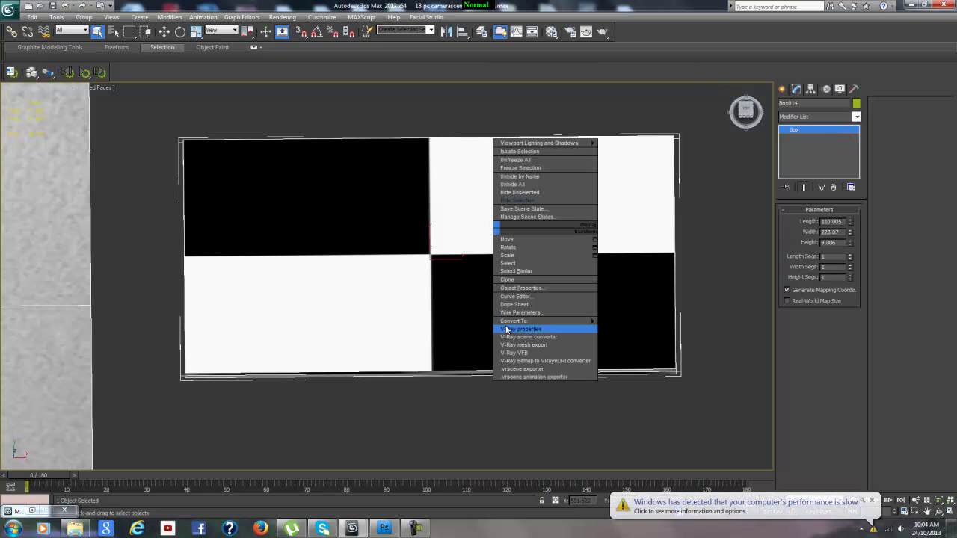
{"action": "mouse_move", "coordinate": [537, 321]}
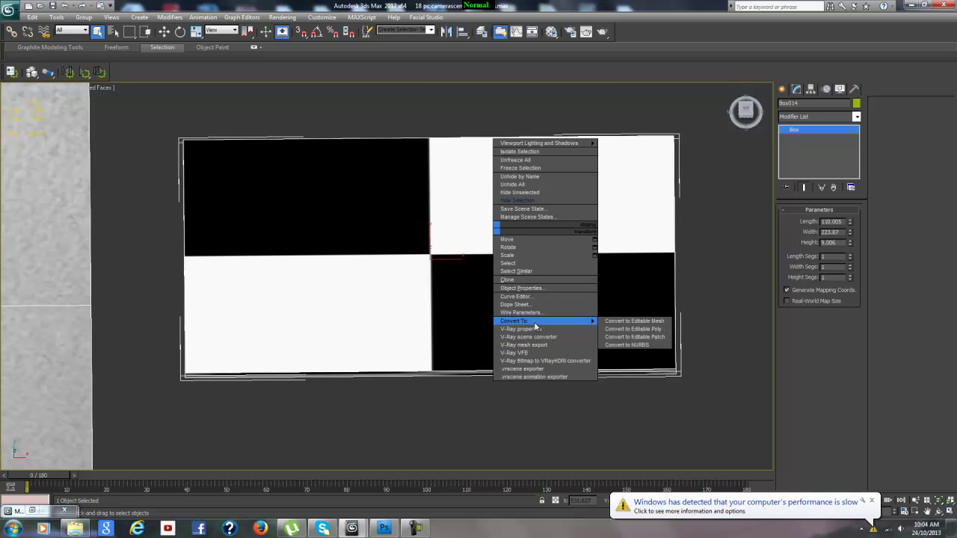
{"action": "left_click", "coordinate": [616, 330]}
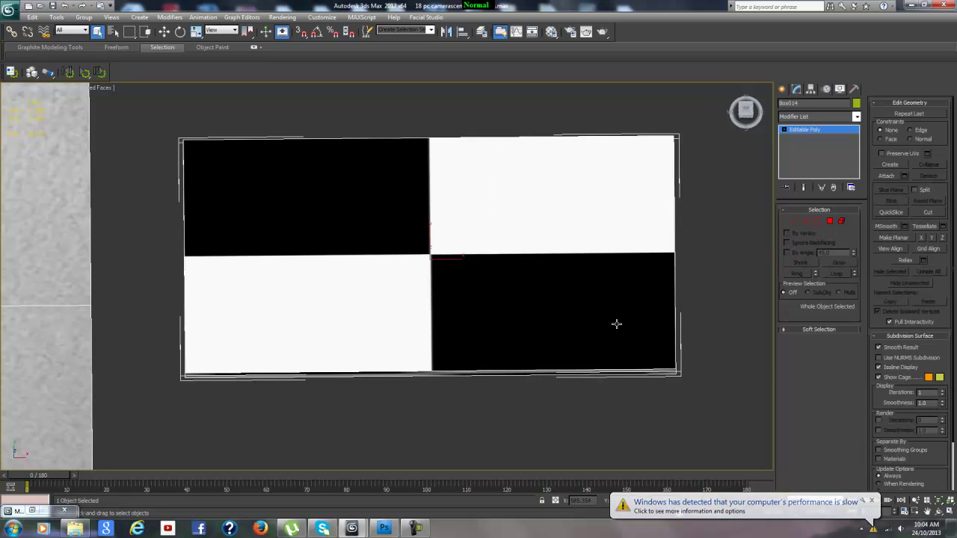
{"action": "left_click", "coordinate": [830, 221]}
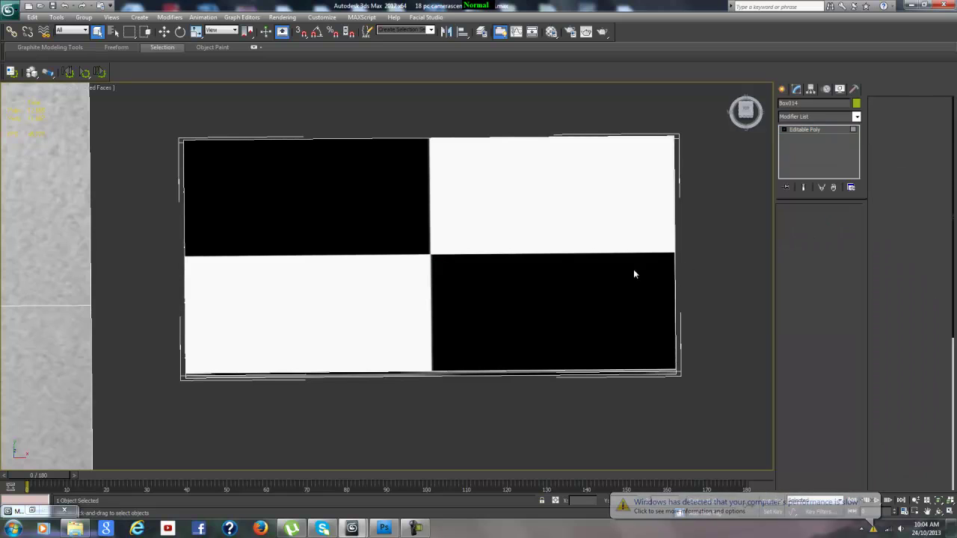
{"action": "left_click", "coordinate": [466, 261]}
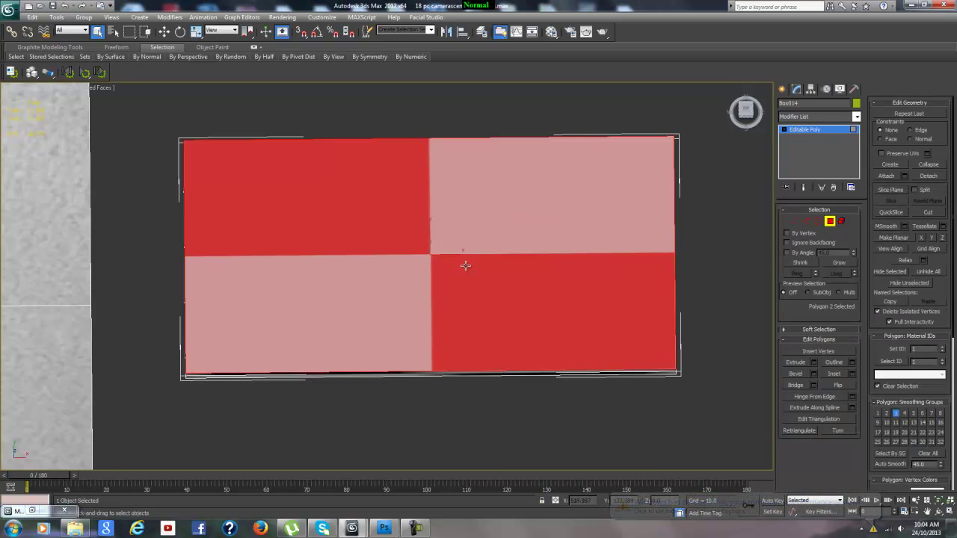
Select the box's top polygon together with its four side polygons in the front view, leaving out the underside.
{"action": "middle_click_drag", "start_coordinate": [474, 301], "coordinate": [516, 268], "text": "alt"}
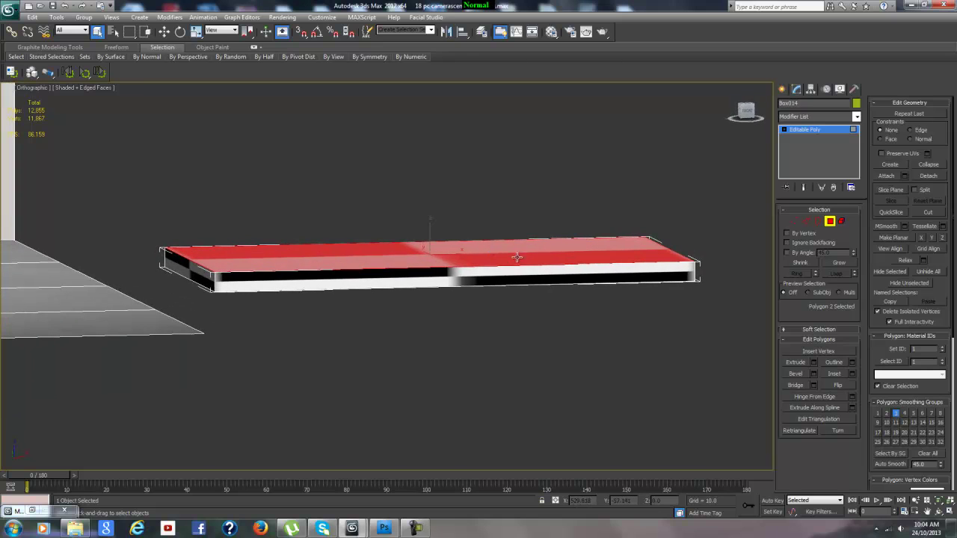
{"action": "middle_click_drag", "start_coordinate": [350, 259], "coordinate": [359, 290], "text": "alt"}
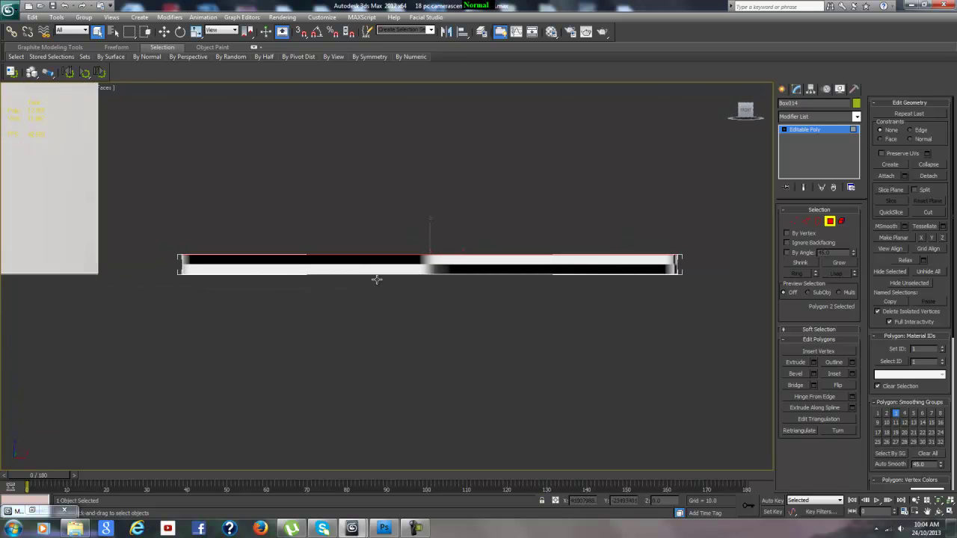
{"action": "key", "text": "f"}
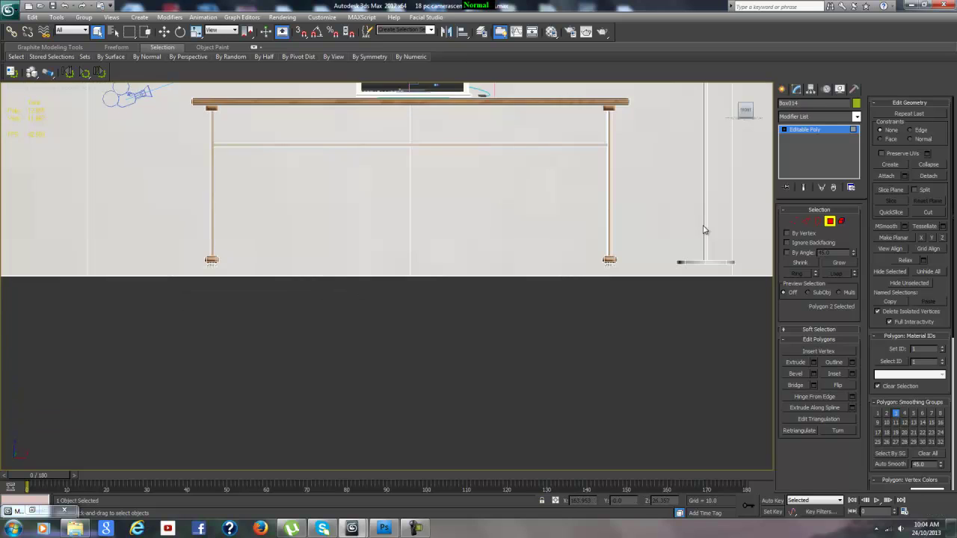
{"action": "key", "text": "z"}
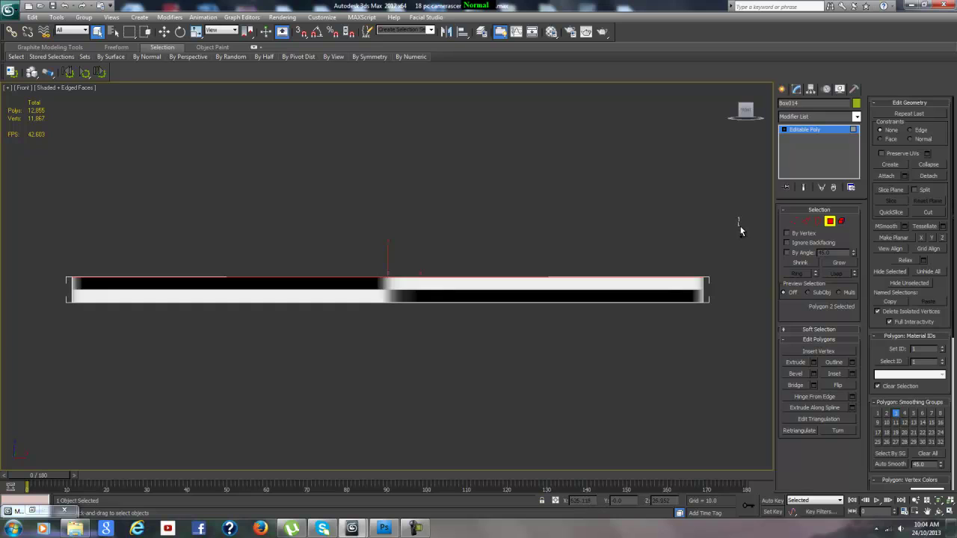
{"action": "left_click_drag", "start_coordinate": [668, 274], "coordinate": [36, 285]}
{"action": "middle_click_drag", "start_coordinate": [277, 365], "coordinate": [297, 333], "text": "alt"}
{"action": "middle_click_drag", "start_coordinate": [291, 271], "coordinate": [288, 333], "text": "alt"}
{"action": "middle_click_drag", "start_coordinate": [343, 324], "coordinate": [334, 341], "text": "alt"}
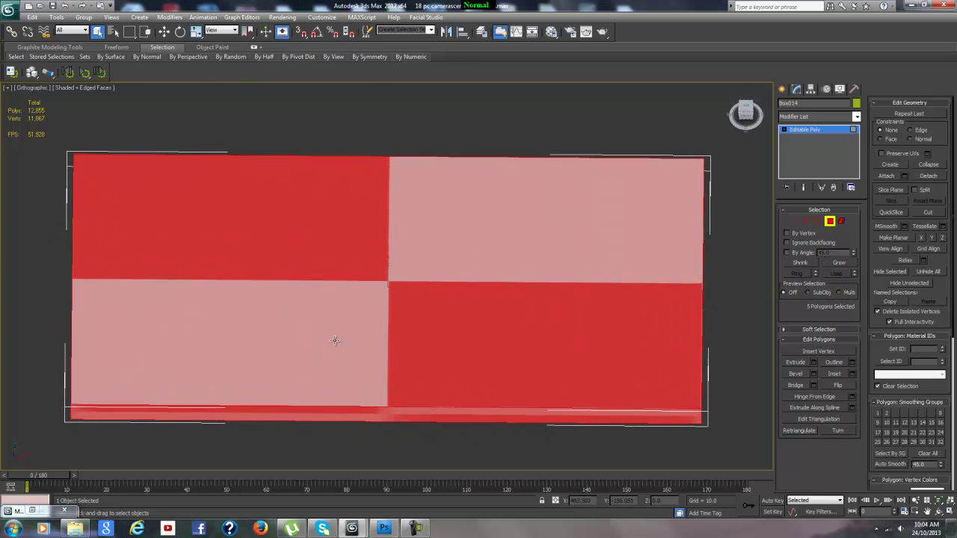
Add a UVW Map modifier to the box's selected polygons.
{"action": "left_click", "coordinate": [857, 118]}
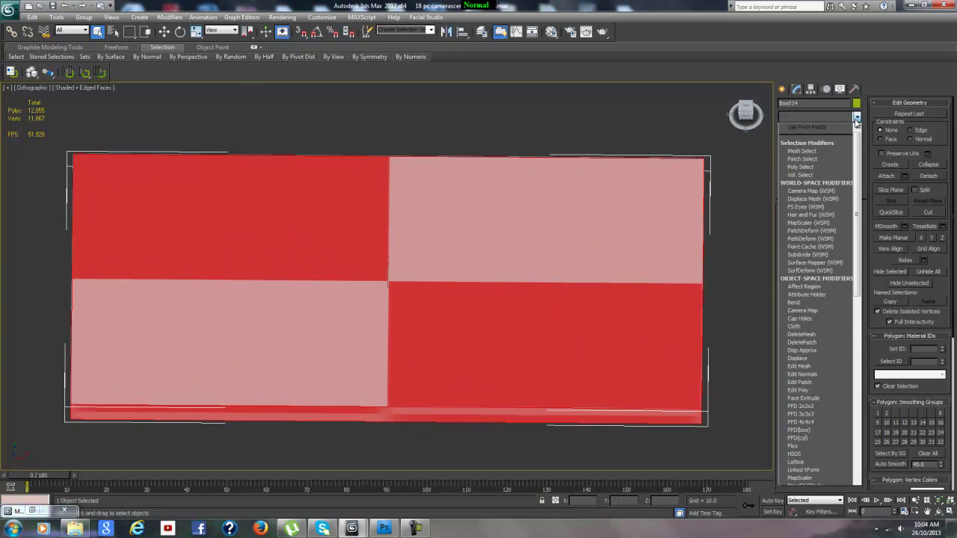
{"action": "scroll", "coordinate": [815, 434], "scroll_direction": "down", "scroll_amount": 15}
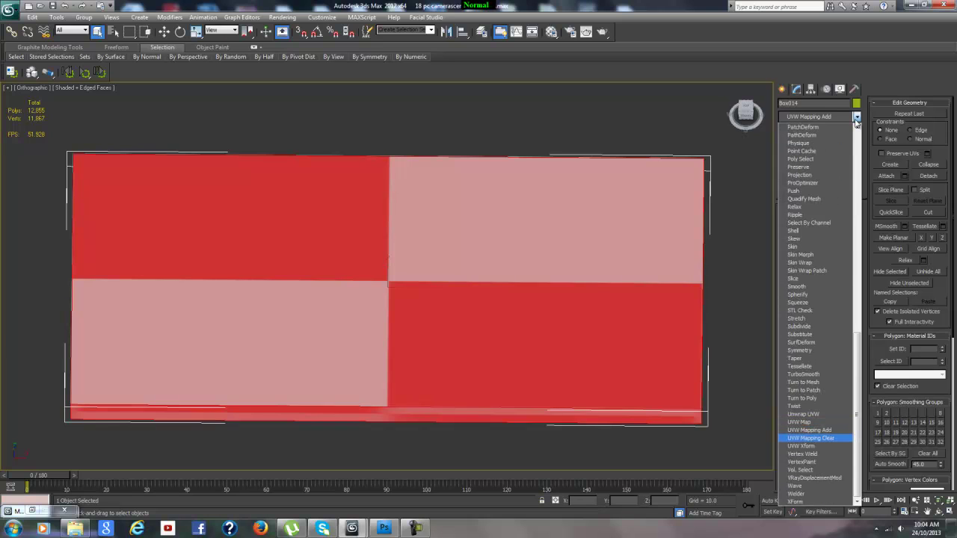
{"action": "left_click", "coordinate": [800, 423]}
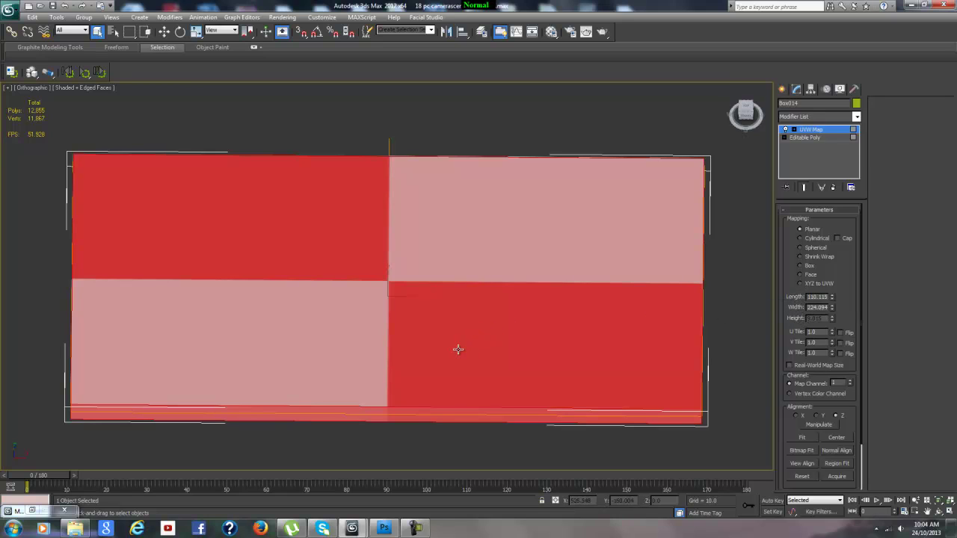
{"action": "middle_click_drag", "start_coordinate": [456, 347], "coordinate": [459, 350], "text": "alt"}
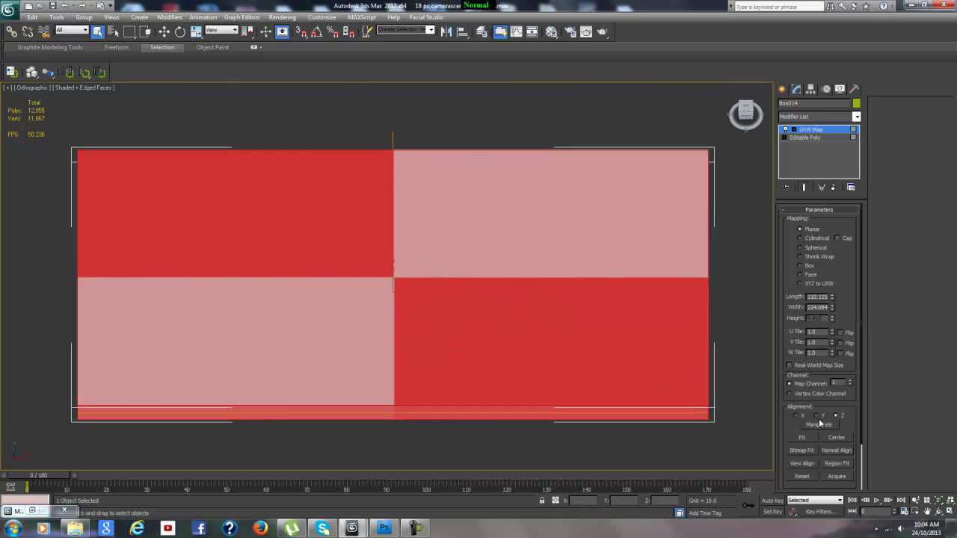
Set the planar mapping's length to 18.72 and its width to 17.928, and check the checker pattern on the box's top and sides.
{"action": "left_click_drag", "start_coordinate": [832, 300], "coordinate": [837, 337]}
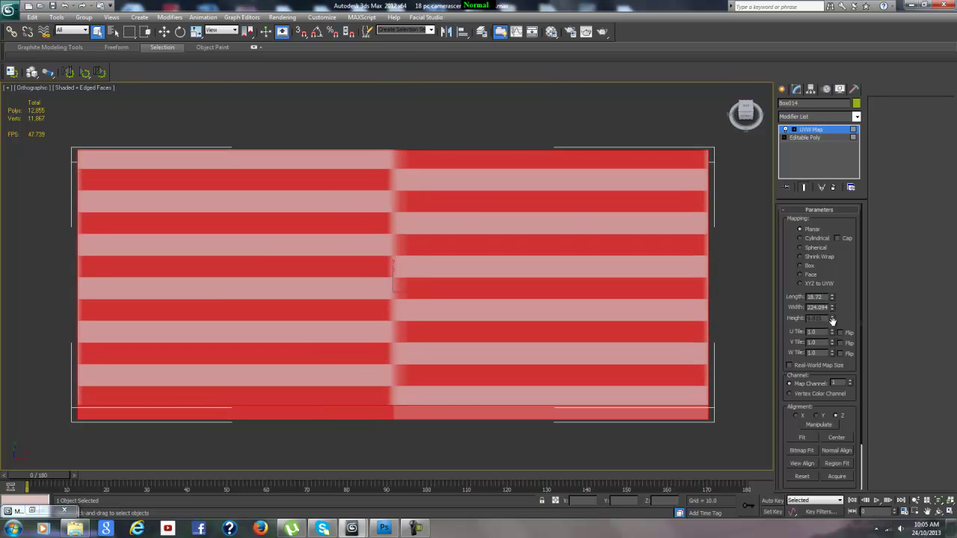
{"action": "left_click_drag", "start_coordinate": [833, 308], "coordinate": [830, 355]}
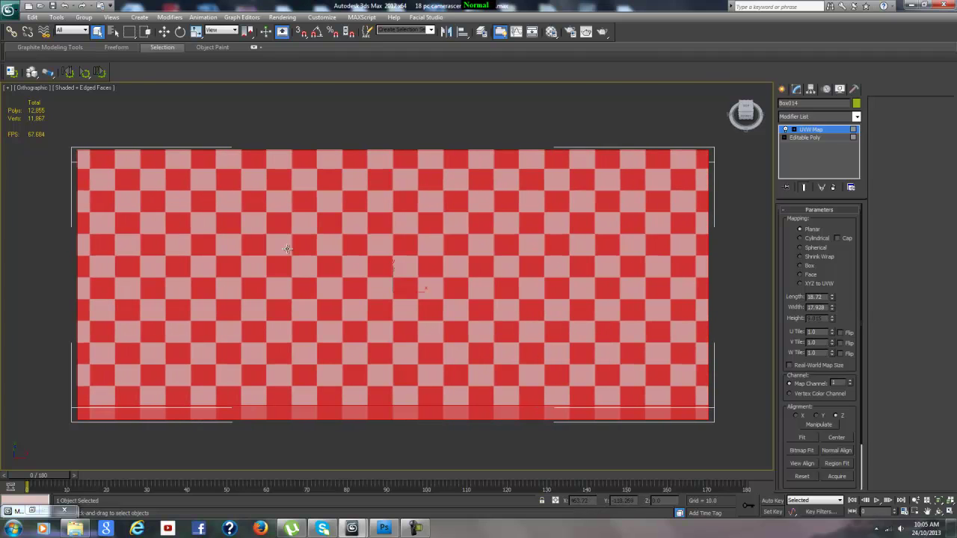
{"action": "middle_click_drag", "start_coordinate": [581, 283], "coordinate": [407, 308], "text": "alt"}
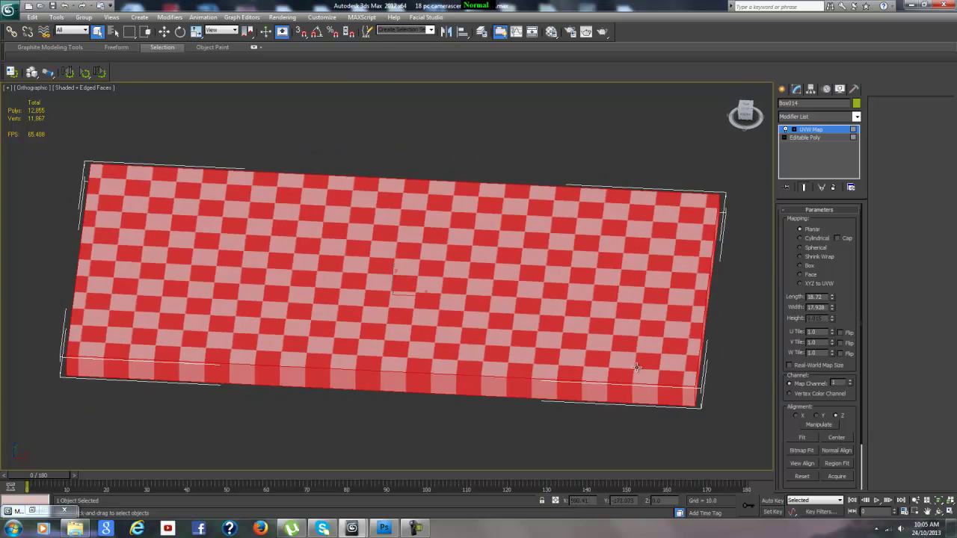
{"action": "middle_click_drag", "start_coordinate": [642, 382], "coordinate": [644, 339], "text": "alt"}
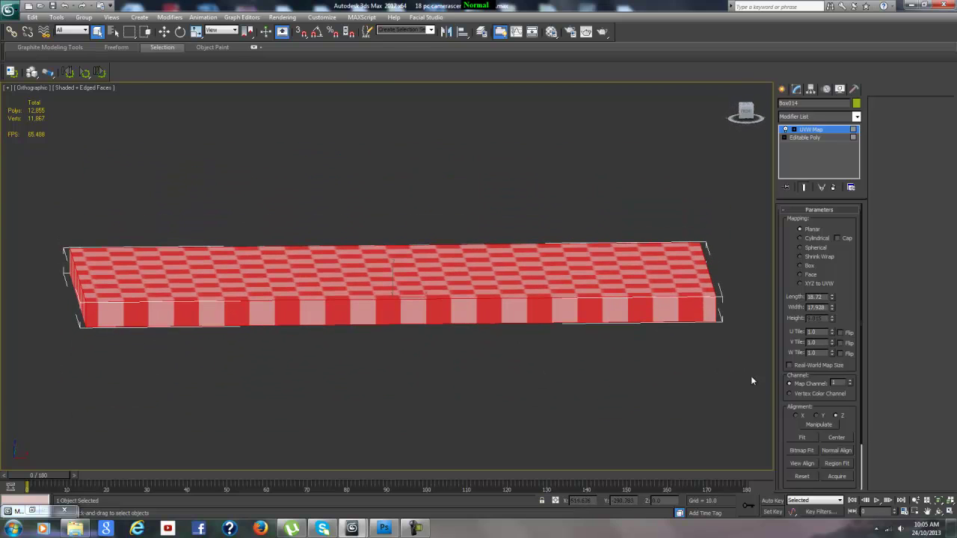
Try the planar mapping's X and Y alignments and return it to Z.
{"action": "left_click", "coordinate": [796, 417]}
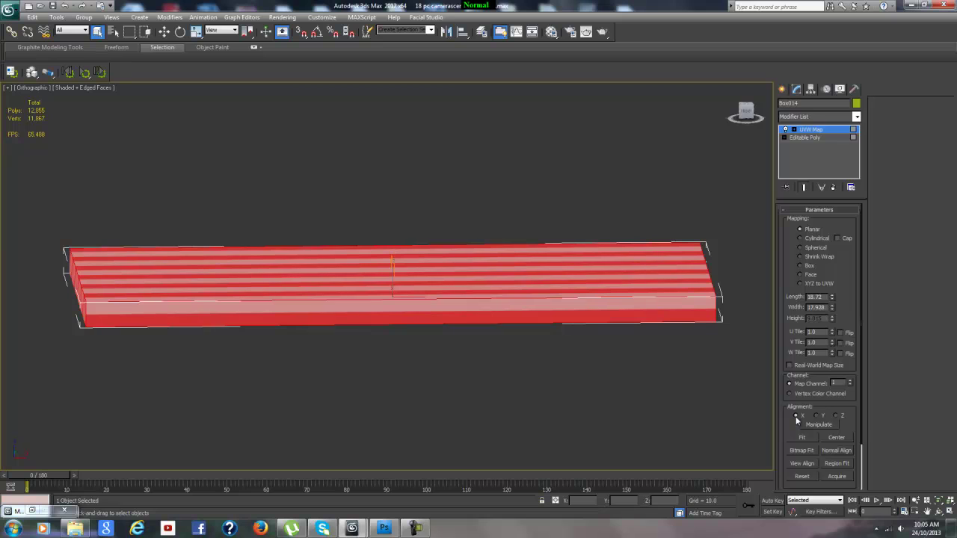
{"action": "middle_click_drag", "start_coordinate": [566, 356], "coordinate": [567, 361], "text": "alt"}
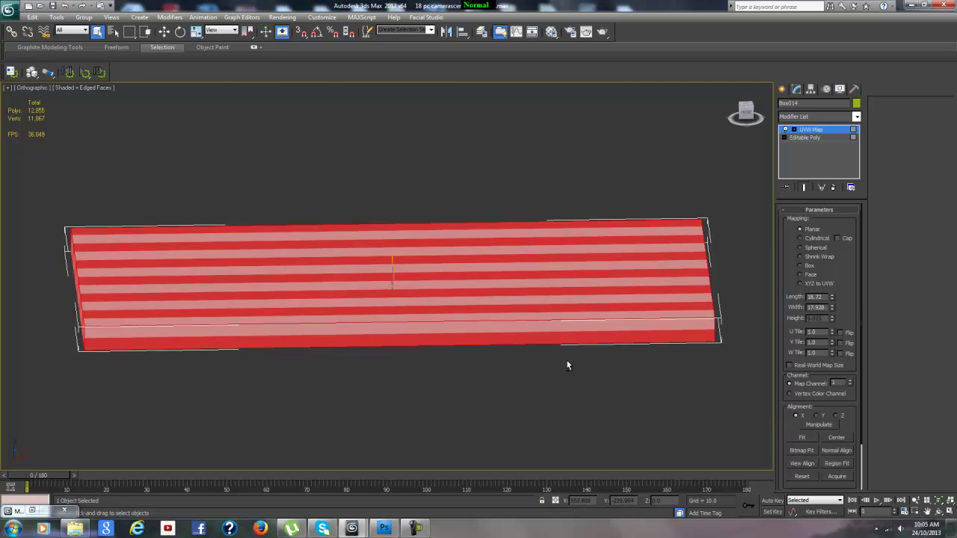
{"action": "left_click", "coordinate": [816, 417]}
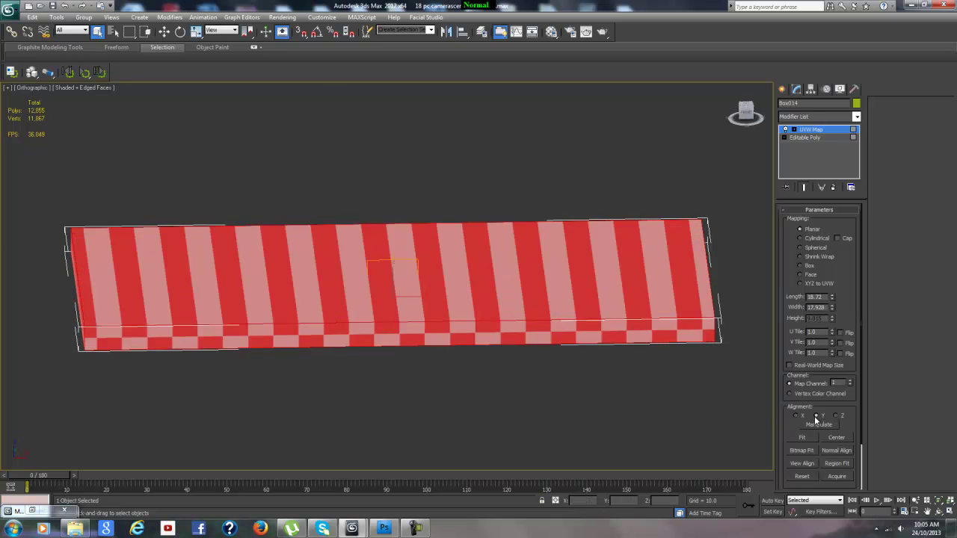
{"action": "mouse_move", "coordinate": [588, 348]}
{"action": "middle_mouse_down", "text": "alt"}
{"action": "mouse_move", "coordinate": [628, 346]}
{"action": "mouse_move", "coordinate": [605, 342]}
{"action": "mouse_move", "coordinate": [594, 351]}
{"action": "middle_mouse_up", "text": "alt"}
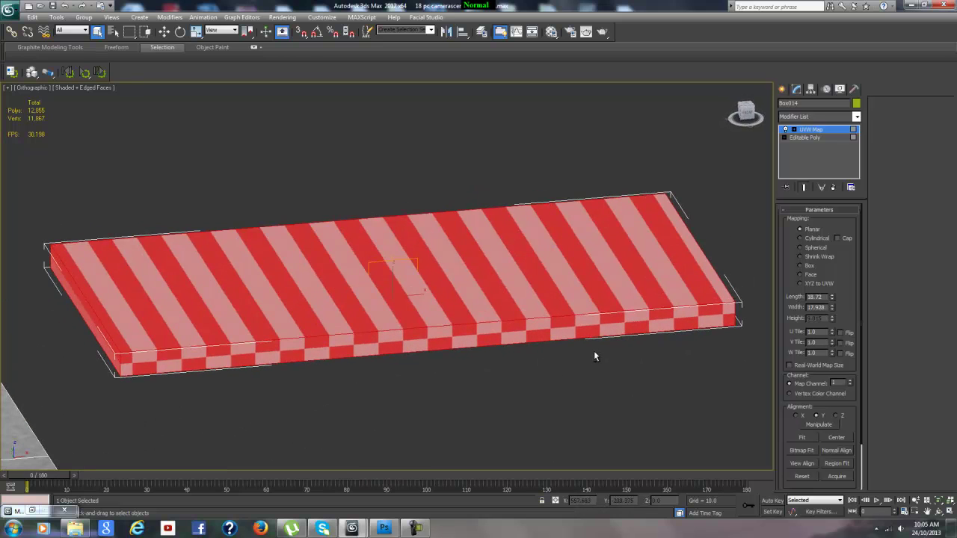
{"action": "left_click", "coordinate": [835, 415]}
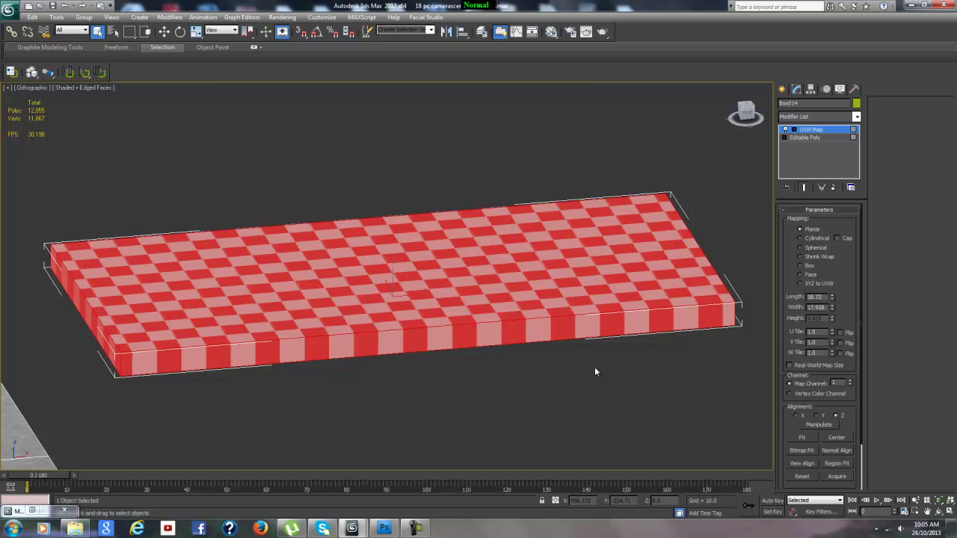
{"action": "middle_click_drag", "start_coordinate": [596, 371], "coordinate": [582, 406], "text": "alt"}
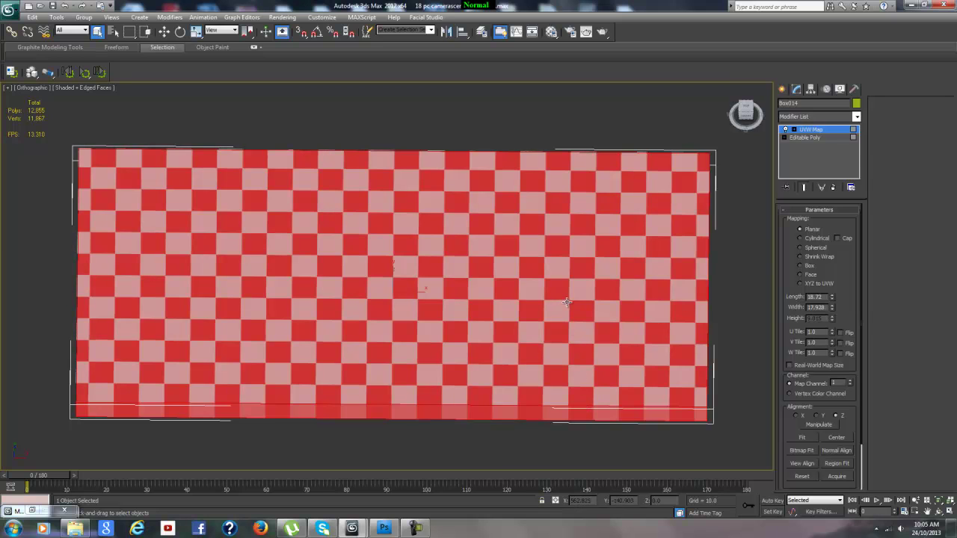
Add an Unwrap UVW modifier above the UVW Map, with the box shown from the top.
{"action": "key", "text": "t"}
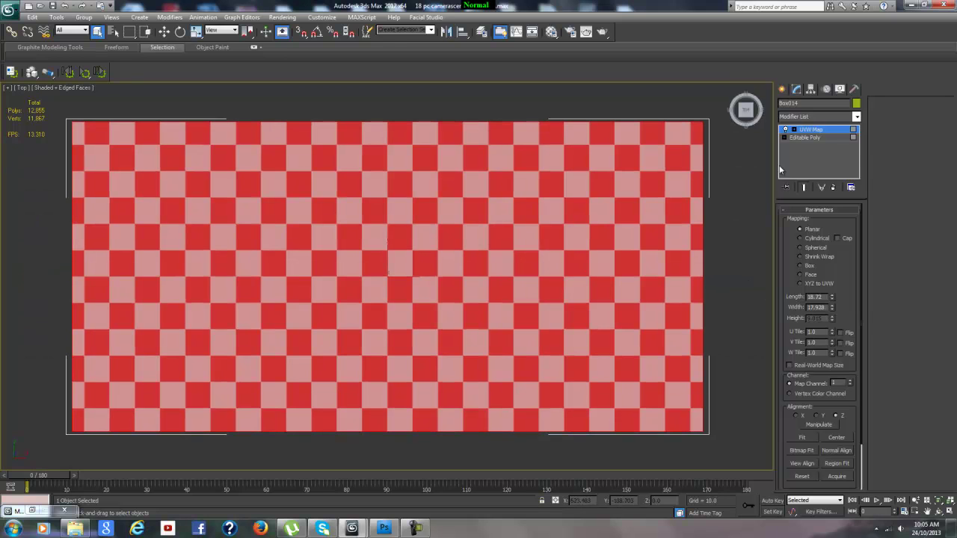
{"action": "left_click", "coordinate": [856, 116]}
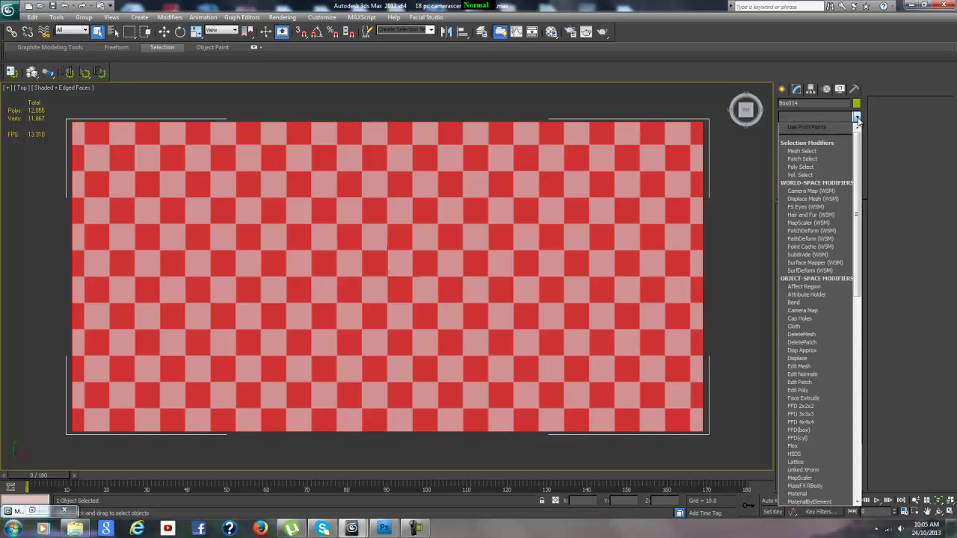
{"action": "key", "text": "u"}
{"action": "key", "text": "u"}
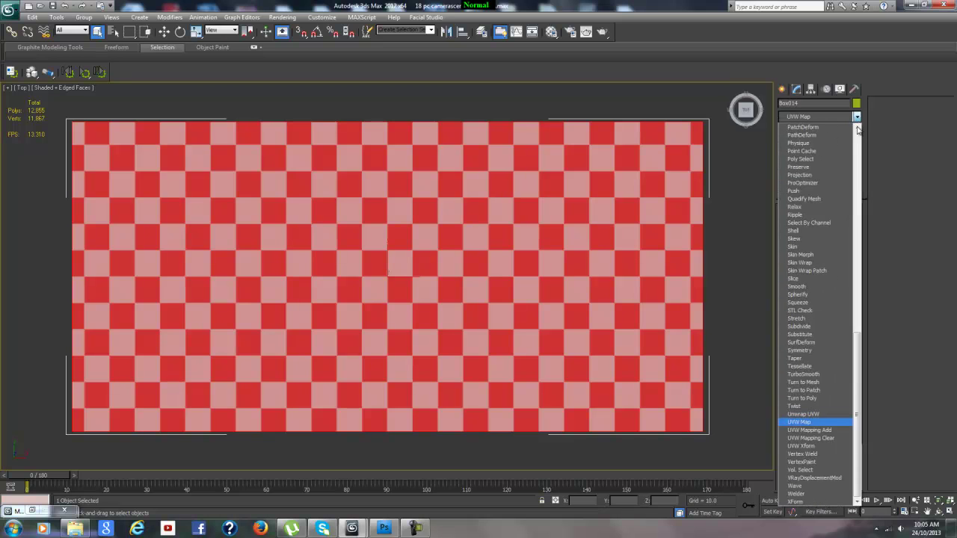
{"action": "left_click", "coordinate": [817, 414]}
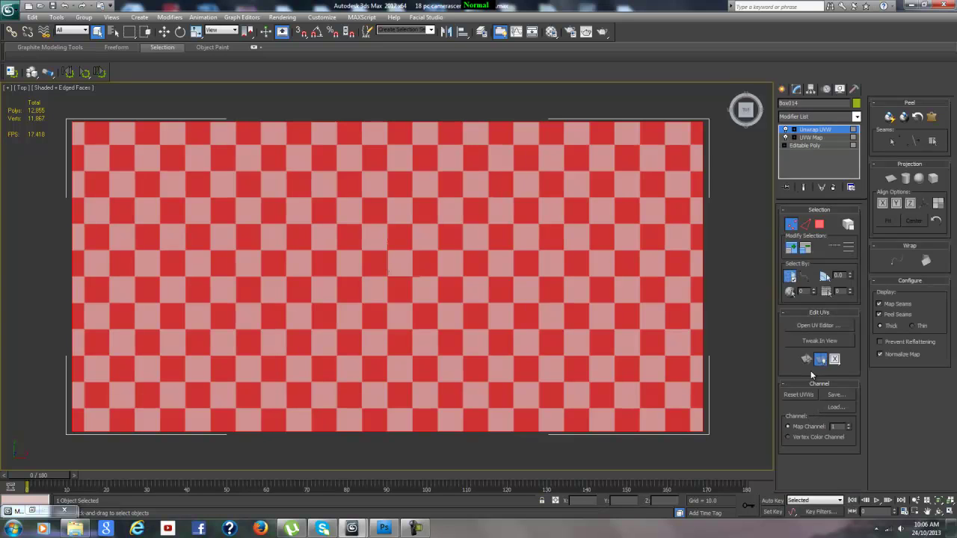
Open the UV editor for the box and widen its window to show the complete UV layout.
{"action": "left_click", "coordinate": [818, 326]}
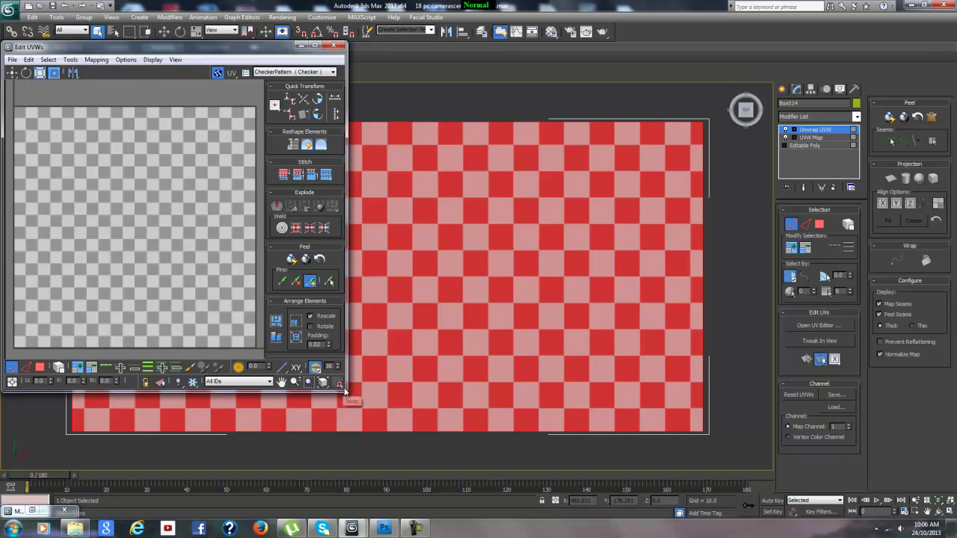
{"action": "left_click_drag", "start_coordinate": [344, 388], "coordinate": [503, 398]}
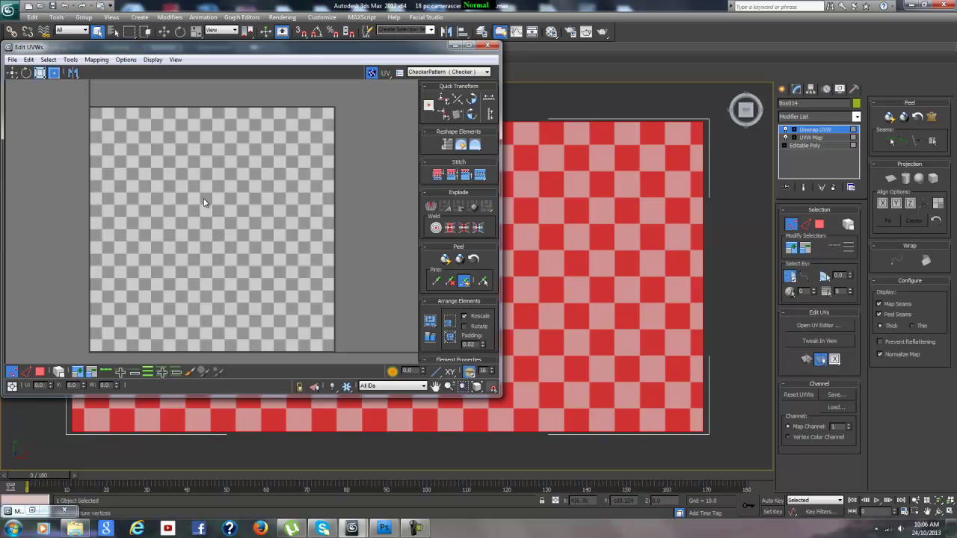
{"action": "scroll", "coordinate": [207, 196], "scroll_direction": "down", "scroll_amount": 12}
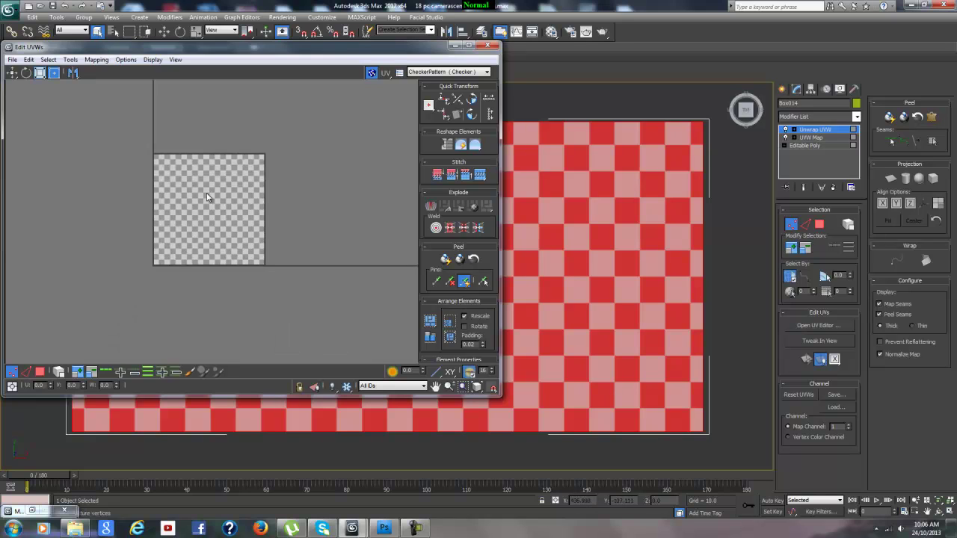
{"action": "scroll", "coordinate": [208, 194], "scroll_direction": "up", "scroll_amount": 5}
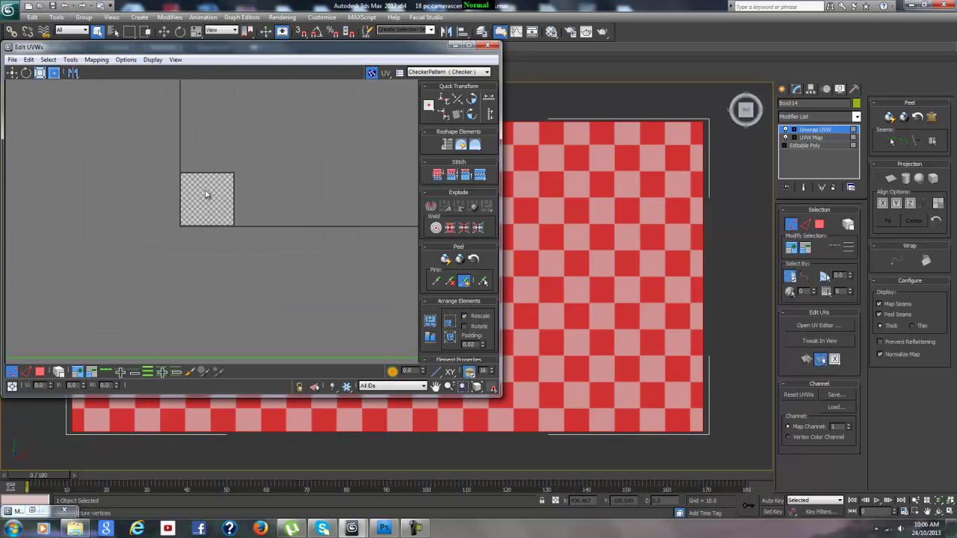
{"action": "scroll", "coordinate": [207, 193], "scroll_direction": "down", "scroll_amount": 6}
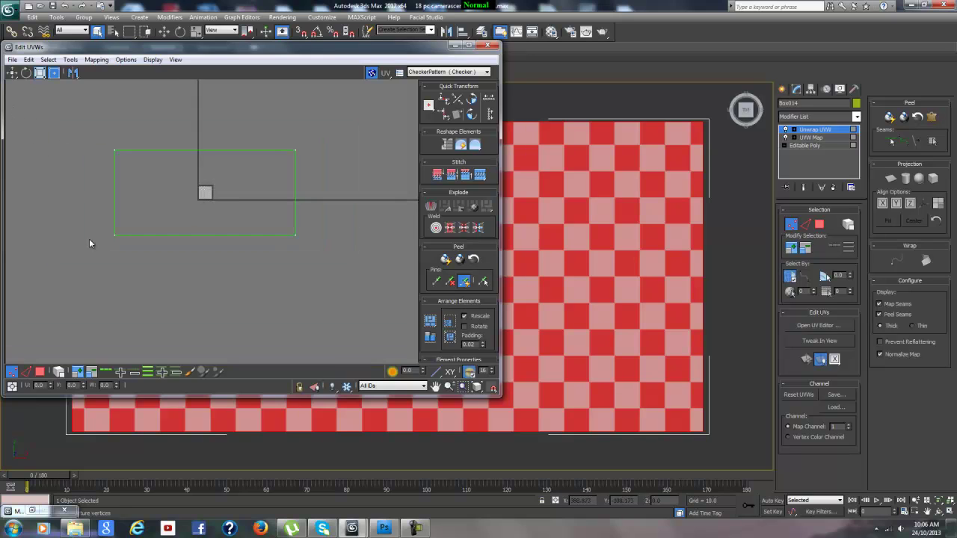
Select all UV polygons of the layout in polygon mode and check the box's stretched sides in the model view.
{"action": "left_click", "coordinate": [40, 372]}
{"action": "key", "text": "ctrl+a"}
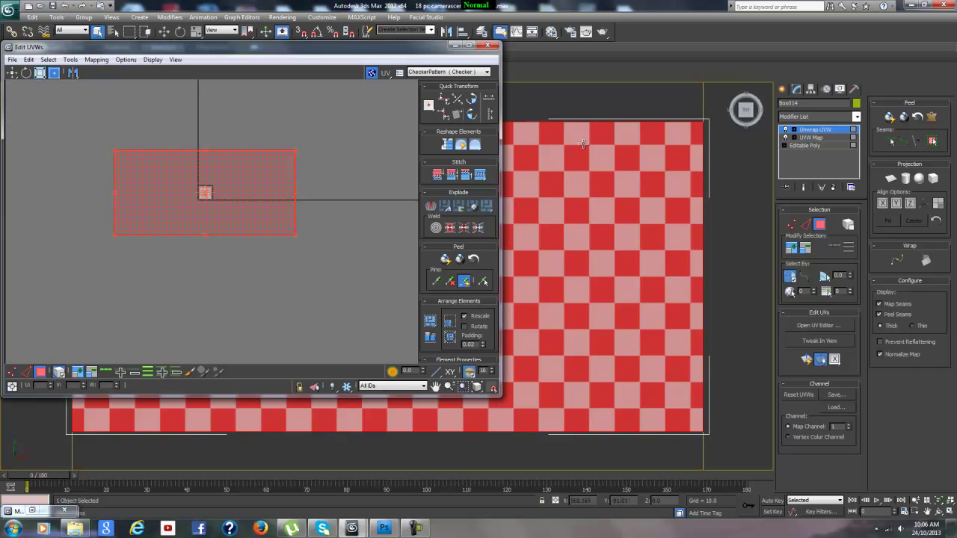
{"action": "middle_click_drag", "start_coordinate": [621, 345], "coordinate": [628, 266], "text": "alt"}
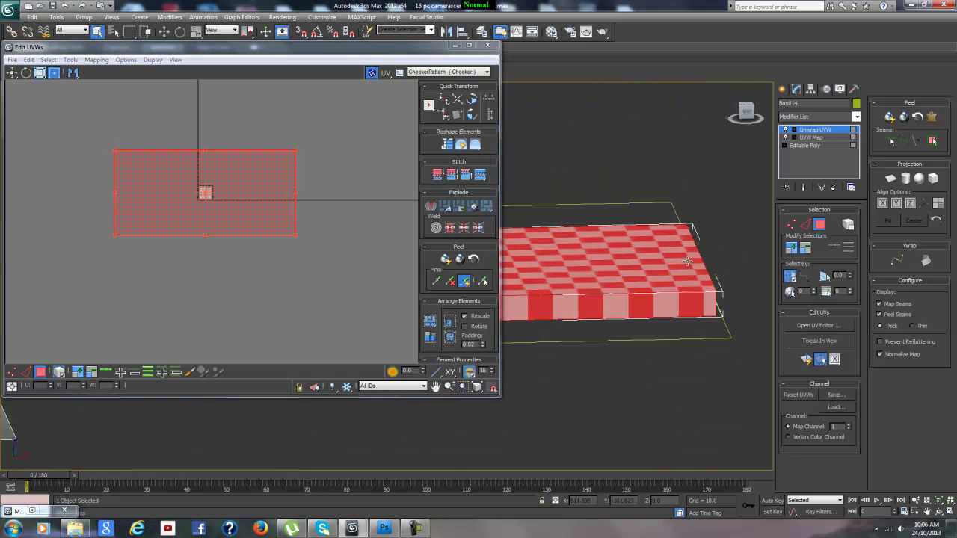
{"action": "middle_click_drag", "start_coordinate": [640, 326], "coordinate": [634, 306], "text": "alt"}
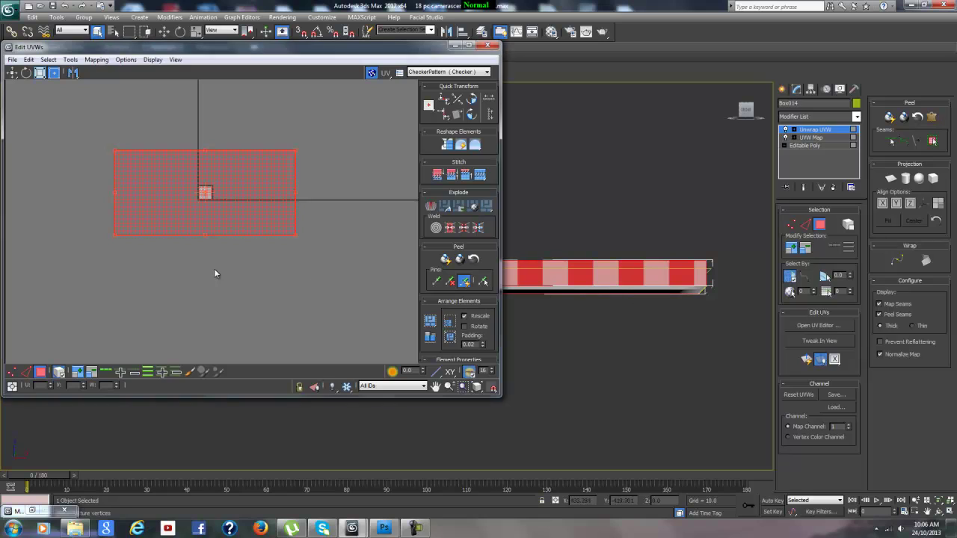
{"action": "middle_click_drag", "start_coordinate": [215, 270], "coordinate": [217, 271]}
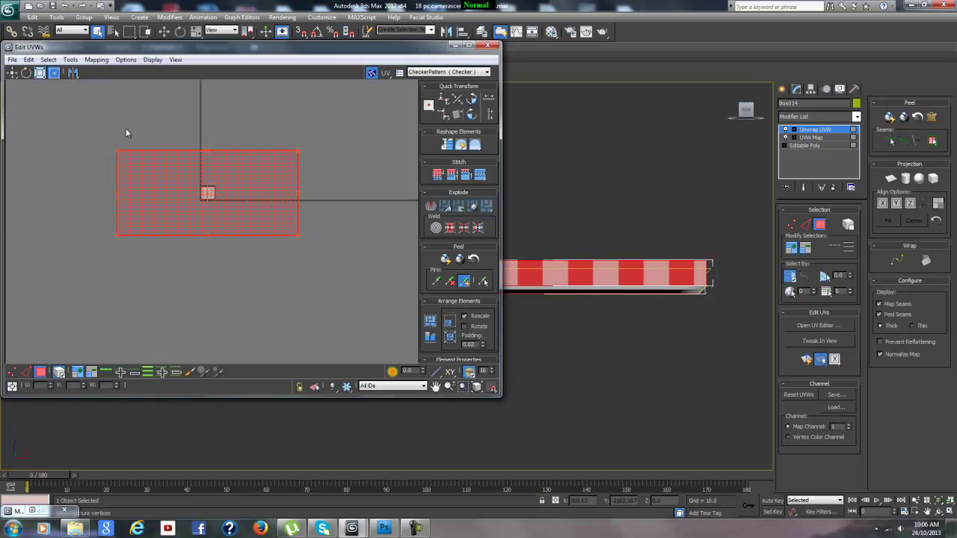
Relax the selected UV polygons with the Relax tool, using the Relax By Face Angles method.
{"action": "left_click", "coordinate": [70, 60]}
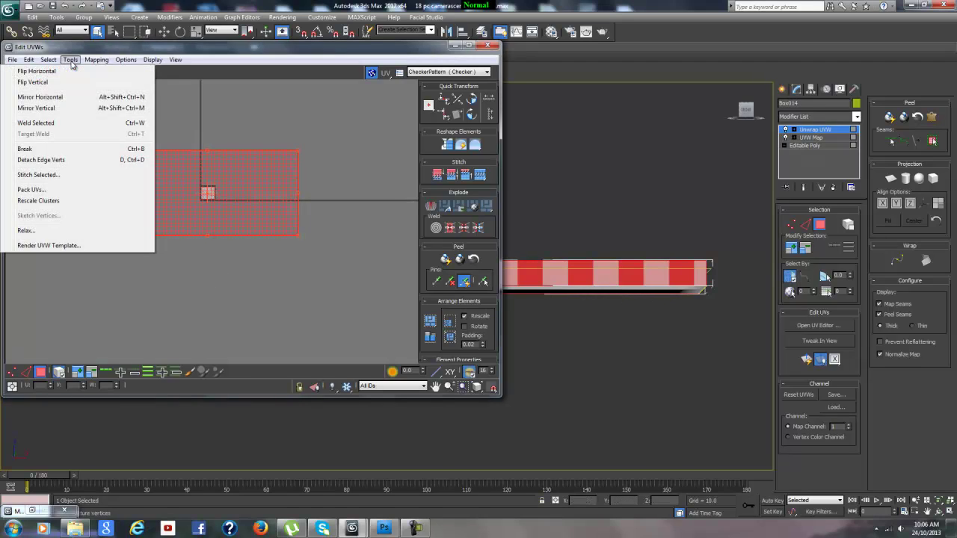
{"action": "left_click", "coordinate": [38, 233]}
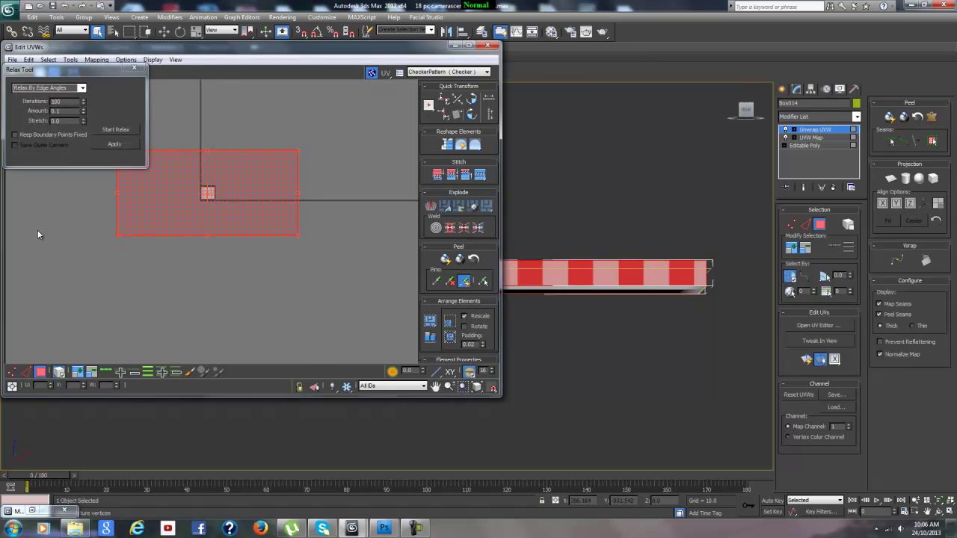
{"action": "left_click", "coordinate": [82, 88]}
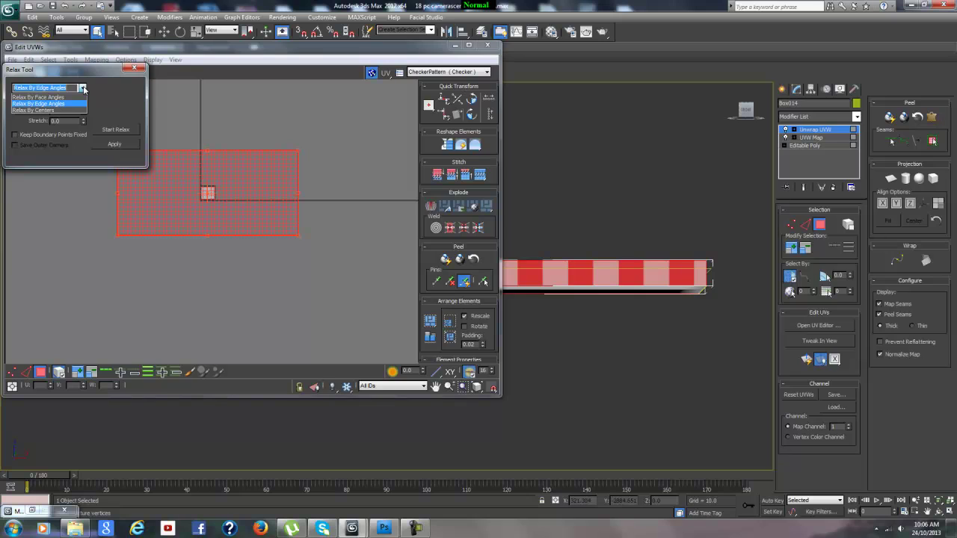
{"action": "left_click", "coordinate": [75, 97]}
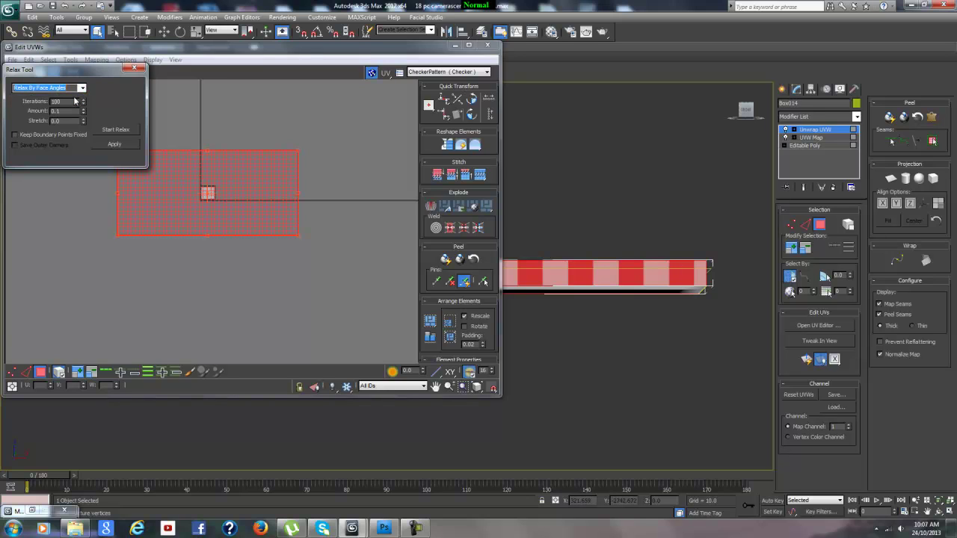
{"action": "left_click", "coordinate": [114, 132]}
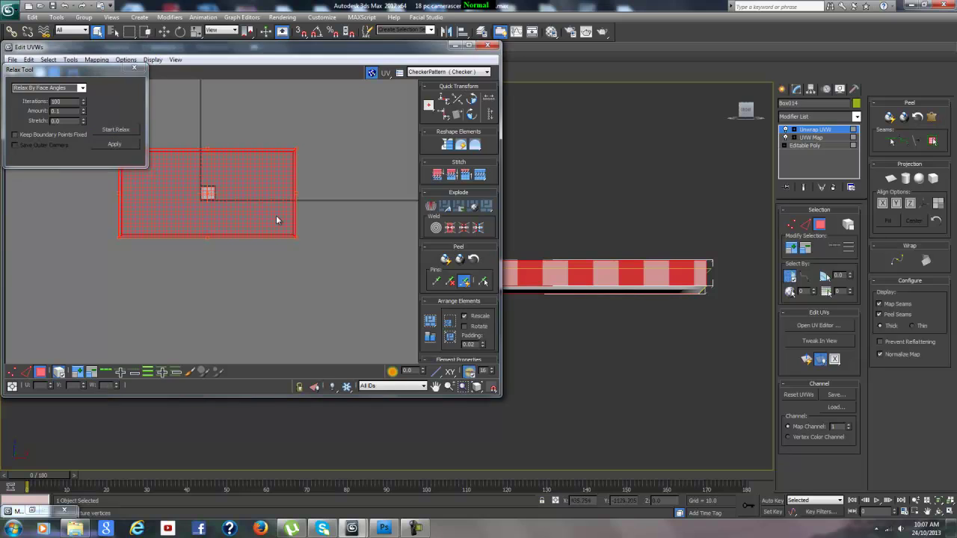
{"action": "middle_click_drag", "start_coordinate": [276, 217], "coordinate": [307, 245]}
{"action": "scroll", "coordinate": [279, 191], "scroll_direction": "up", "scroll_amount": 5}
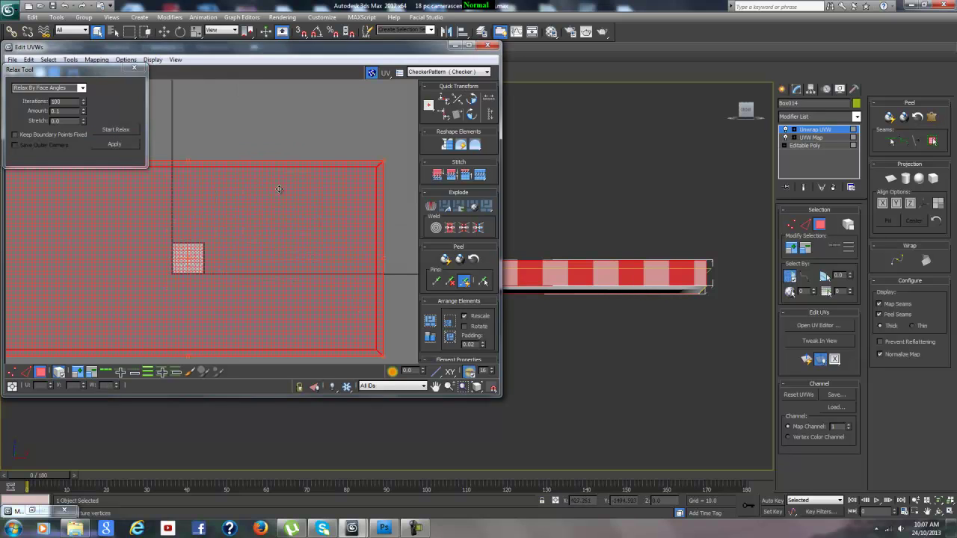
{"action": "scroll", "coordinate": [292, 193], "scroll_direction": "down", "scroll_amount": 3}
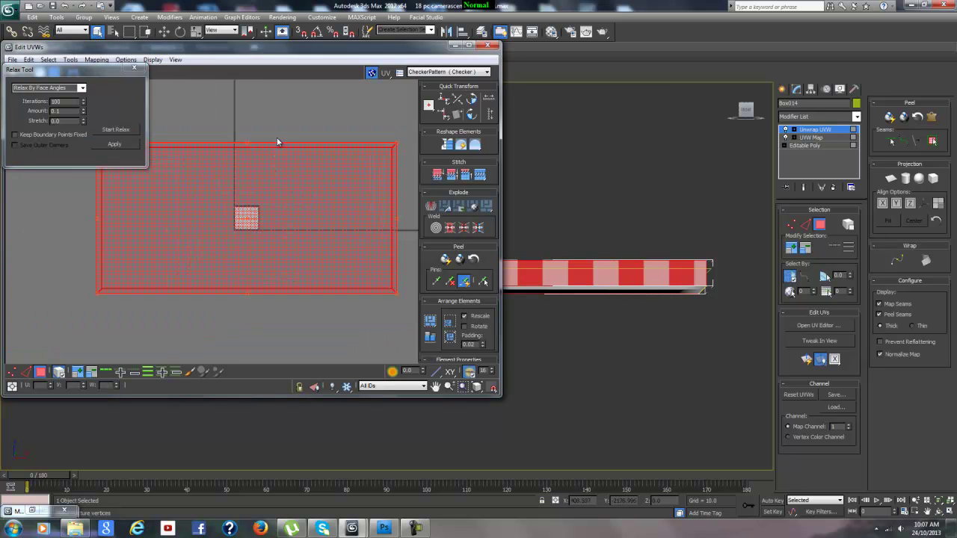
{"action": "left_click", "coordinate": [276, 141]}
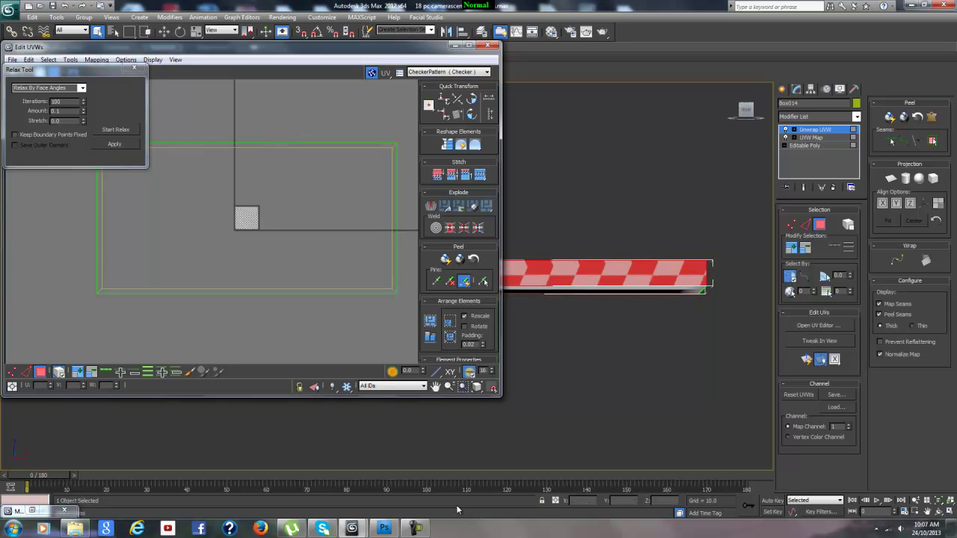
{"action": "left_click", "coordinate": [416, 529]}
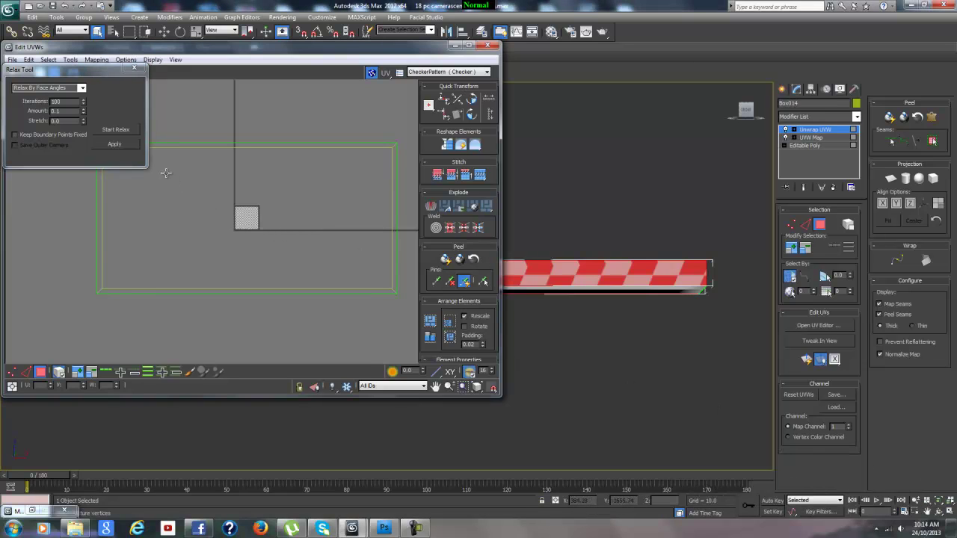
Reselect all UV polygons of the relaxed layout and check the checker pattern on the box's top and side in the model view.
{"action": "left_click_drag", "start_coordinate": [85, 72], "coordinate": [132, 87]}
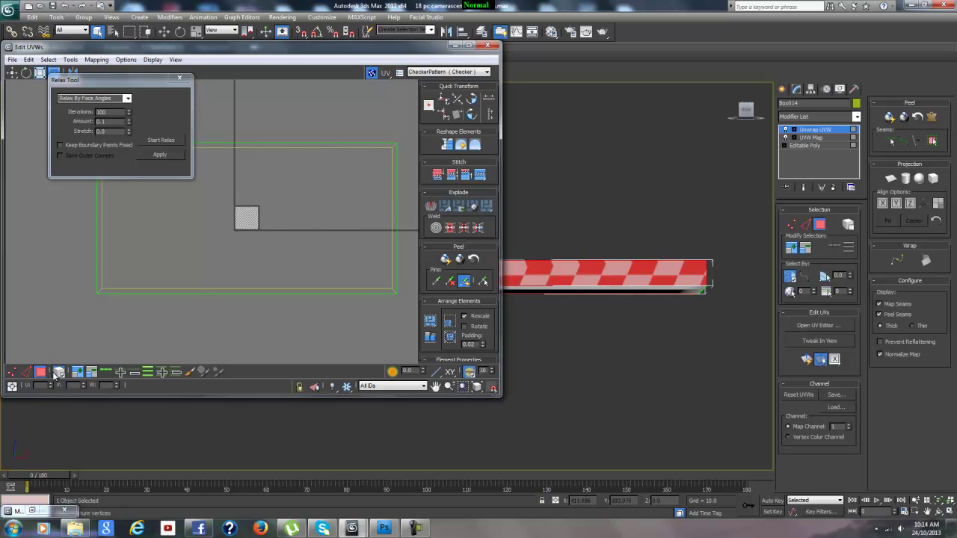
{"action": "left_click", "coordinate": [259, 175]}
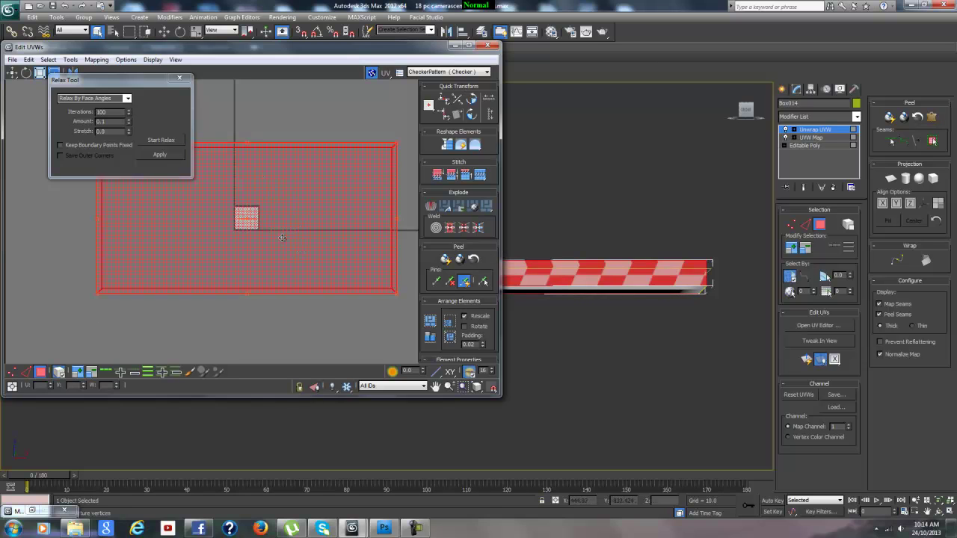
{"action": "middle_click_drag", "start_coordinate": [604, 321], "coordinate": [578, 336], "text": "alt"}
{"action": "left_click", "coordinate": [480, 40]}
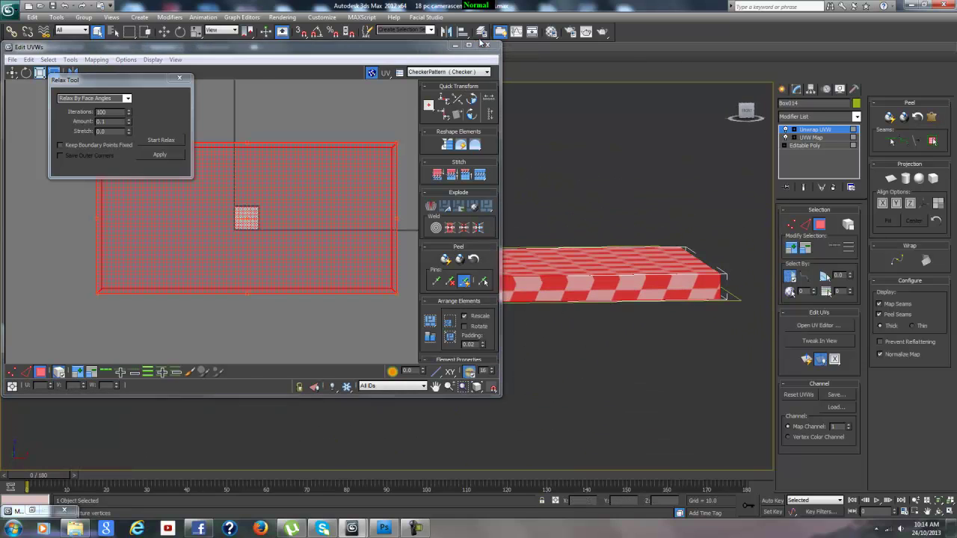
{"action": "left_click", "coordinate": [480, 35]}
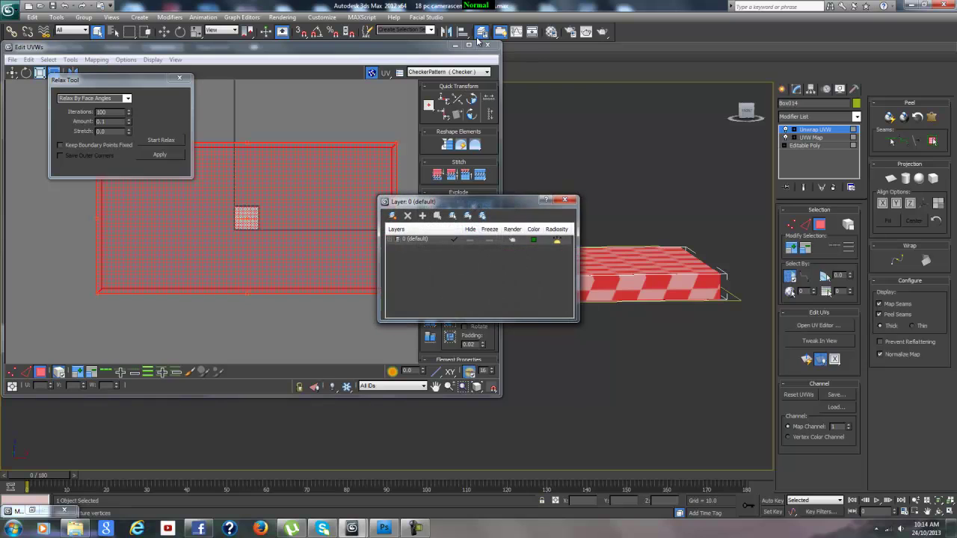
{"action": "left_click", "coordinate": [564, 201]}
Scale the selected UV layout down uniformly to a little over a third of its size.
{"action": "scroll", "coordinate": [277, 223], "scroll_direction": "down", "scroll_amount": 6}
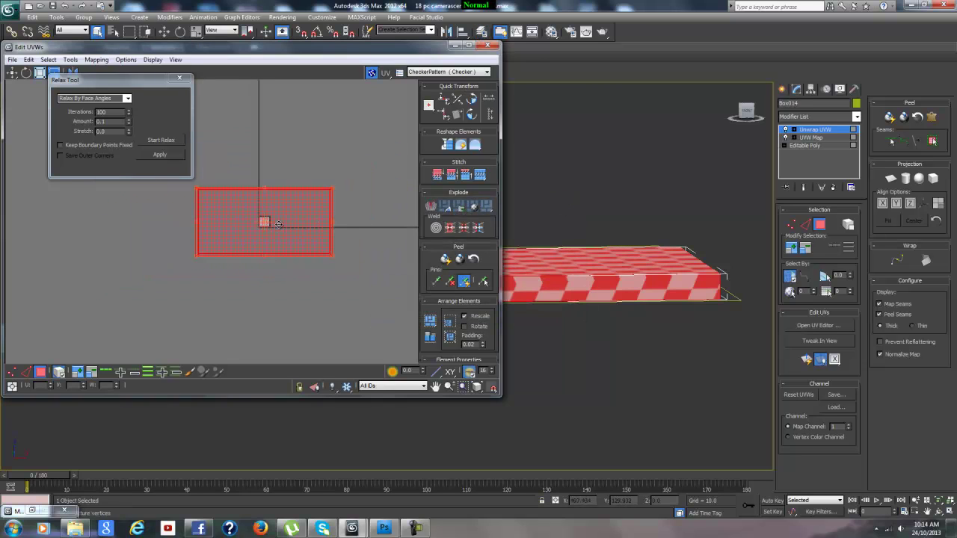
{"action": "left_click_drag", "start_coordinate": [107, 79], "coordinate": [60, 133]}
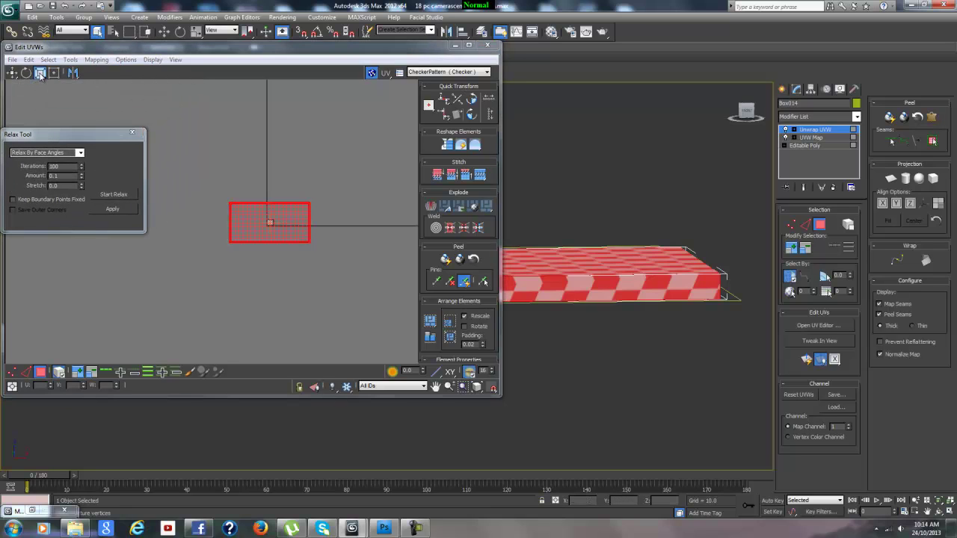
{"action": "left_click", "coordinate": [41, 72]}
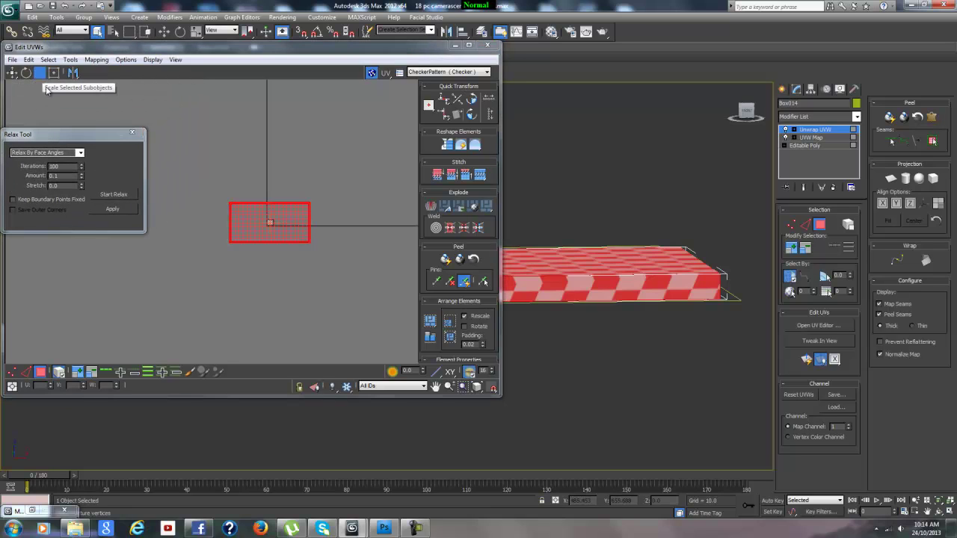
{"action": "left_click_drag", "start_coordinate": [268, 220], "coordinate": [273, 284]}
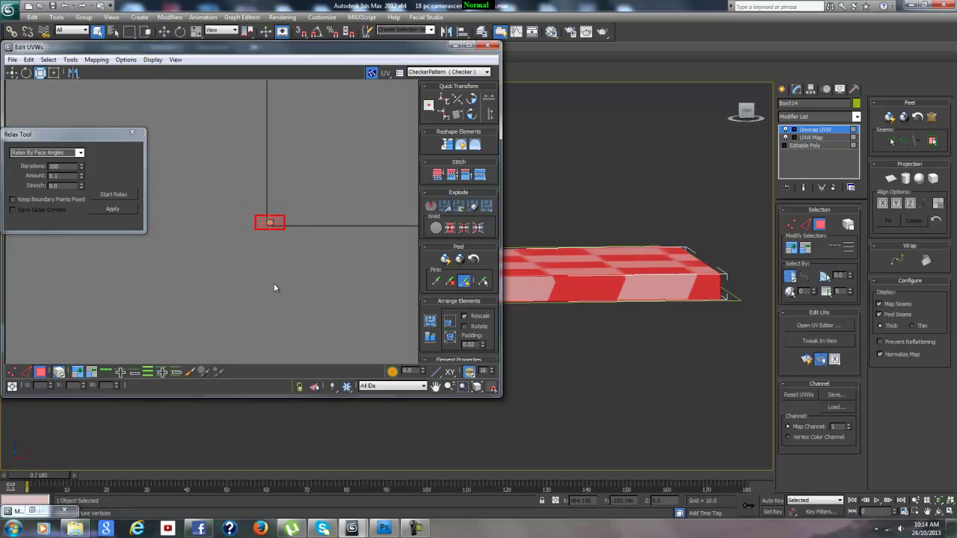
Move the scaled UV layout up, clear of the checker tile, and close the UV editor.
{"action": "left_click", "coordinate": [12, 73]}
{"action": "left_click_drag", "start_coordinate": [281, 225], "coordinate": [283, 173]}
{"action": "scroll", "coordinate": [282, 228], "scroll_direction": "up", "scroll_amount": 3}
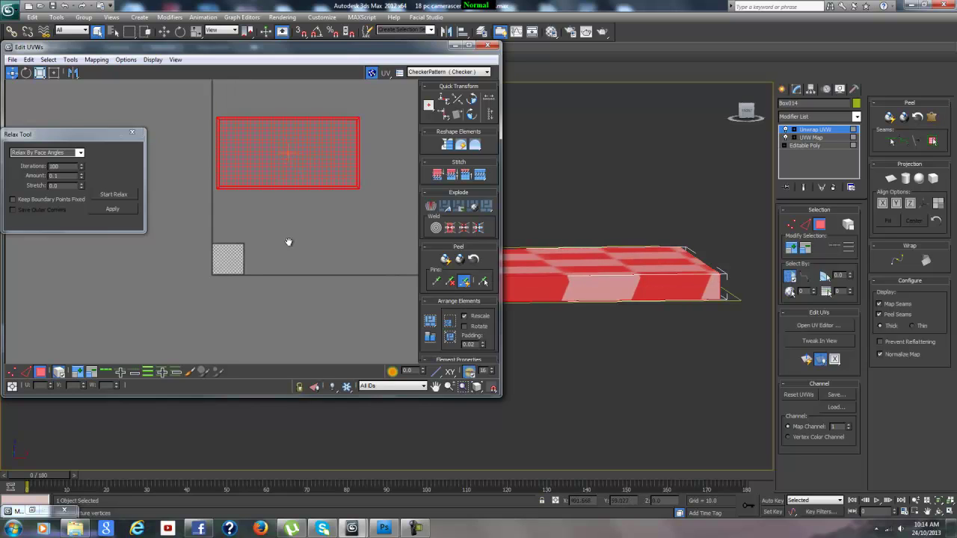
{"action": "middle_click_drag", "start_coordinate": [289, 242], "coordinate": [294, 244]}
{"action": "scroll", "coordinate": [260, 266], "scroll_direction": "up", "scroll_amount": 1}
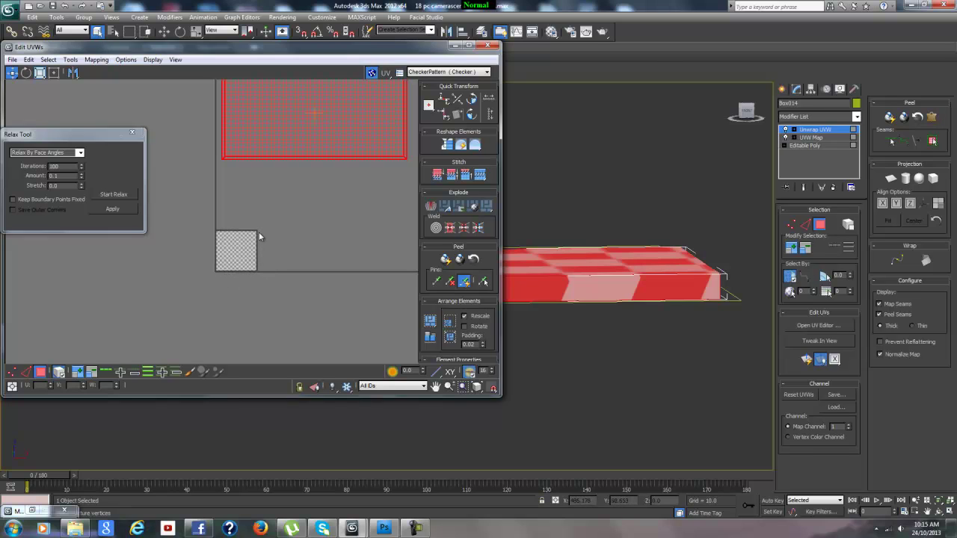
{"action": "middle_click_drag", "start_coordinate": [253, 219], "coordinate": [259, 262]}
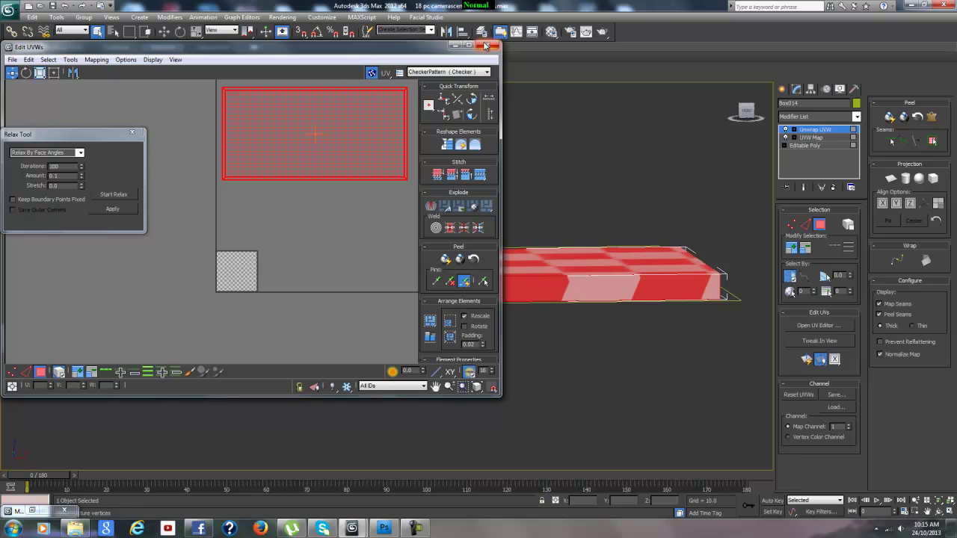
{"action": "middle_click_drag", "start_coordinate": [269, 222], "coordinate": [259, 224]}
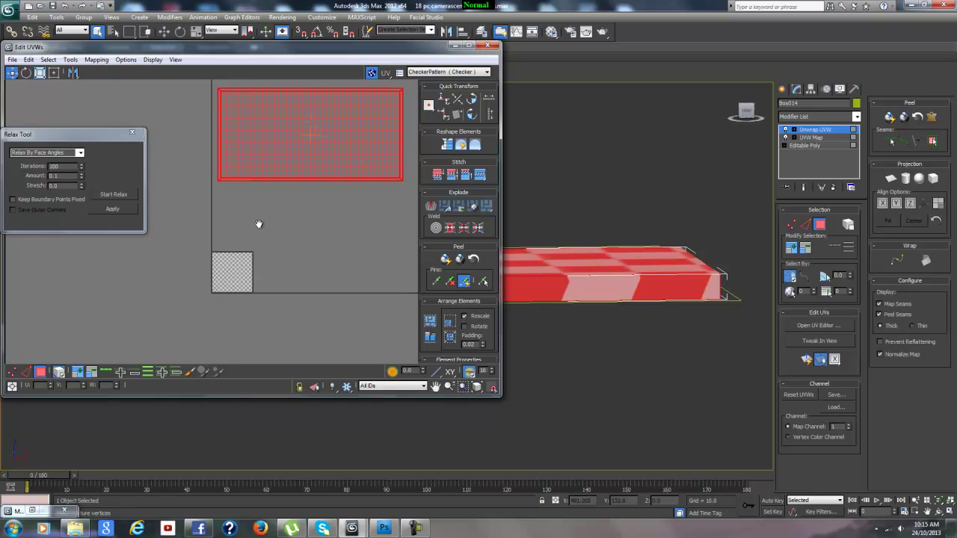
{"action": "left_click", "coordinate": [486, 47]}
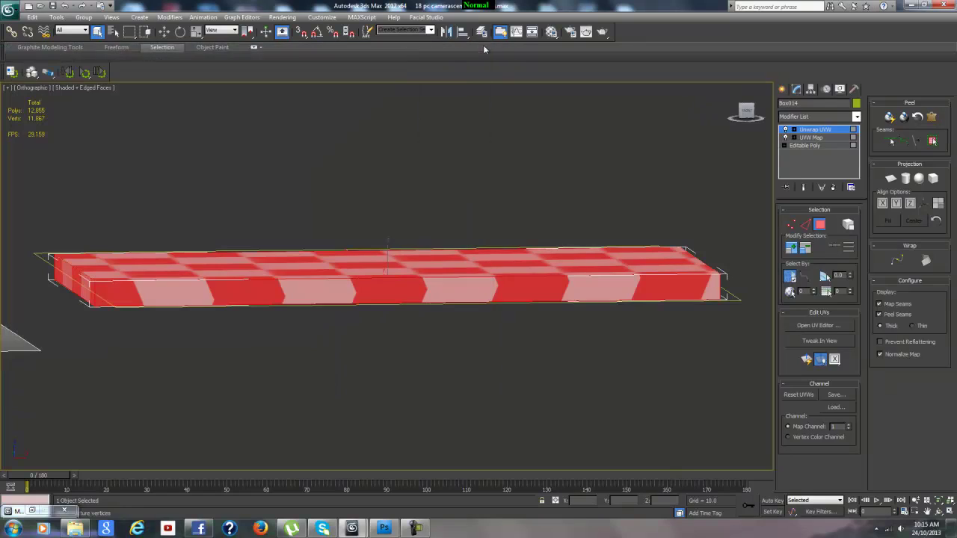
Collapse the box's modifier stack down from Unwrap UVW, accepting the removal of the modifiers.
{"action": "right_click", "coordinate": [811, 134]}
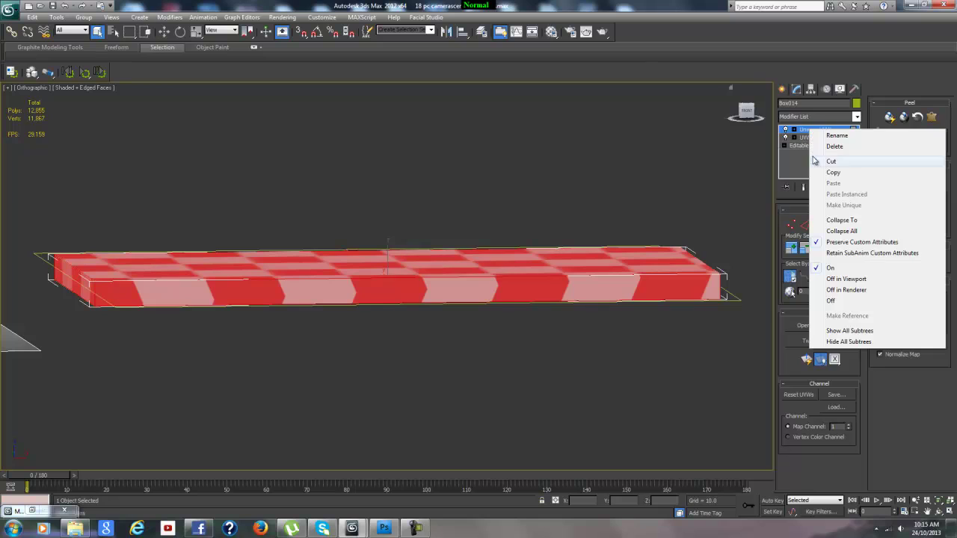
{"action": "left_click", "coordinate": [840, 221]}
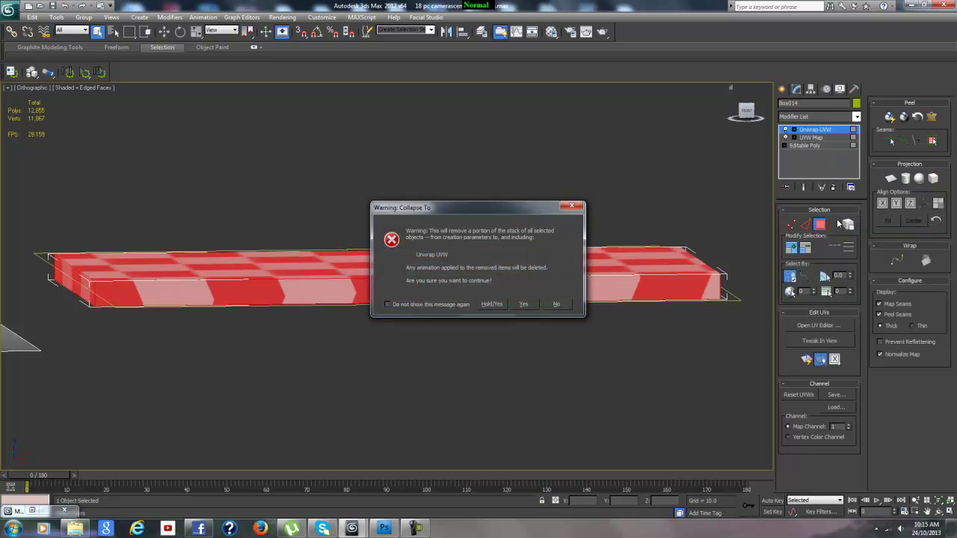
{"action": "left_click", "coordinate": [525, 304]}
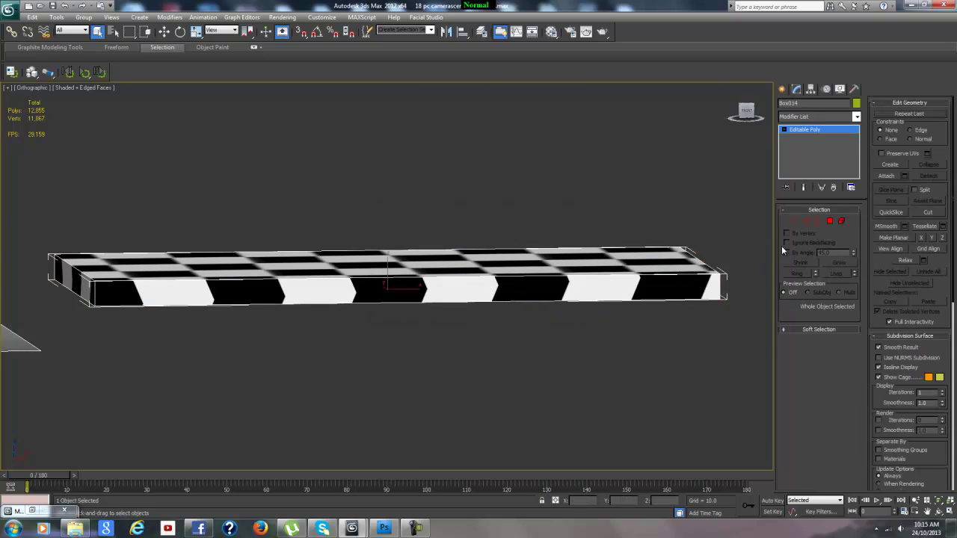
Select the single large polygon on the underside of the box in polygon mode.
{"action": "left_click", "coordinate": [829, 221]}
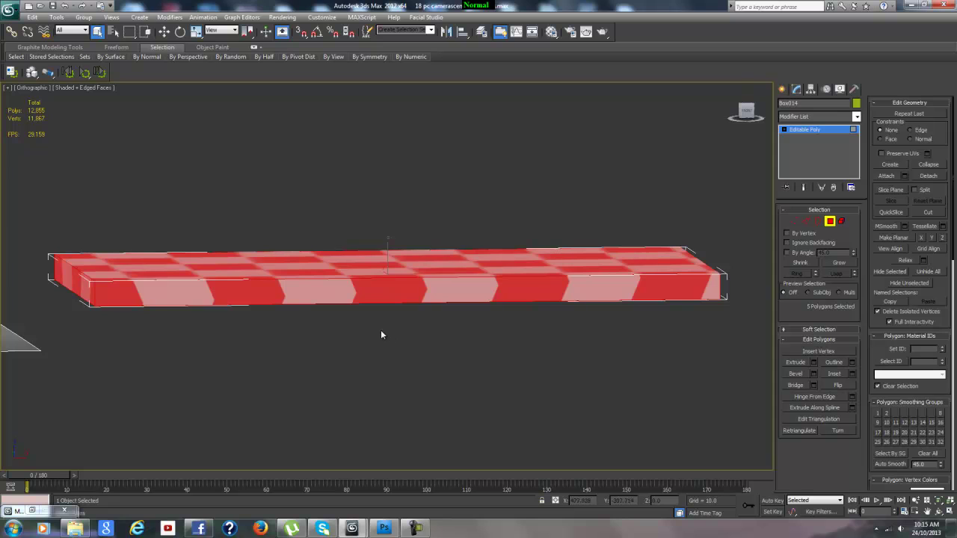
{"action": "middle_click_drag", "start_coordinate": [381, 335], "coordinate": [372, 268], "text": "alt"}
{"action": "left_click", "coordinate": [368, 249]}
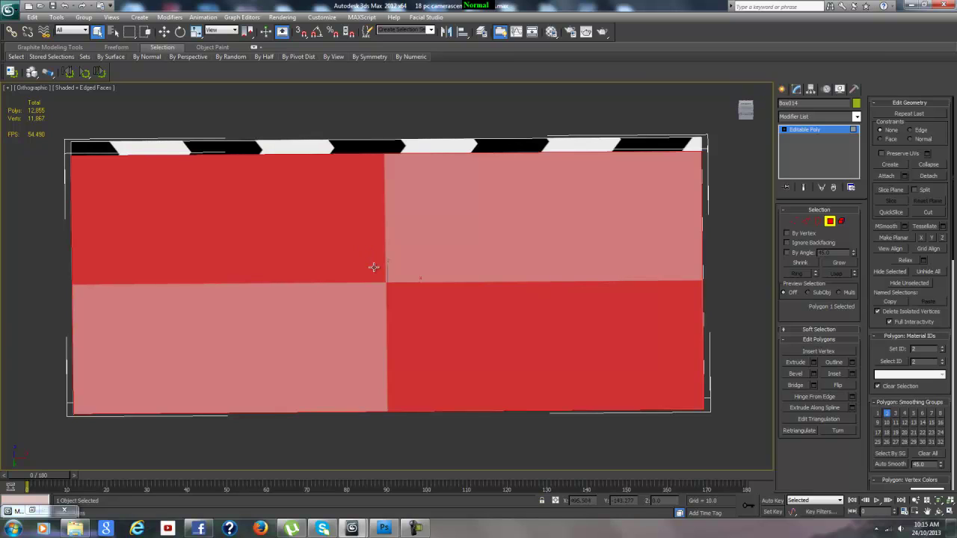
{"action": "middle_click_drag", "start_coordinate": [378, 275], "coordinate": [433, 297], "text": "alt"}
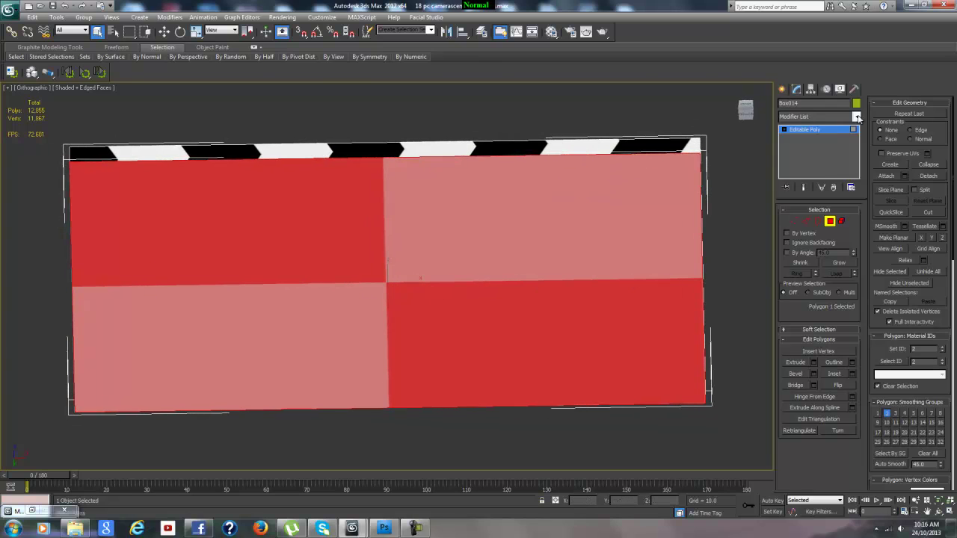
Apply a planar UVW Map to the underside polygon with a length of 17.618 and a width of 17.928.
{"action": "left_click", "coordinate": [856, 117]}
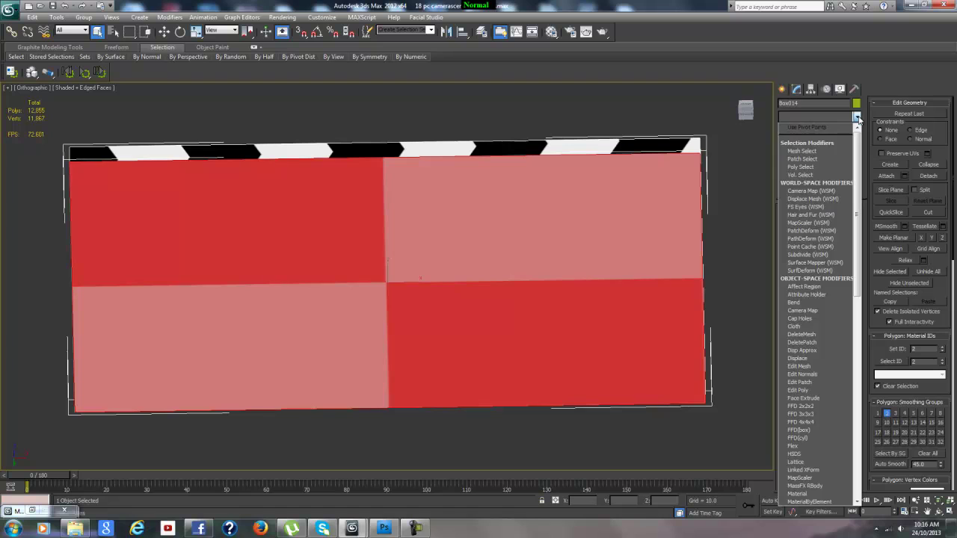
{"action": "key", "text": "u"}
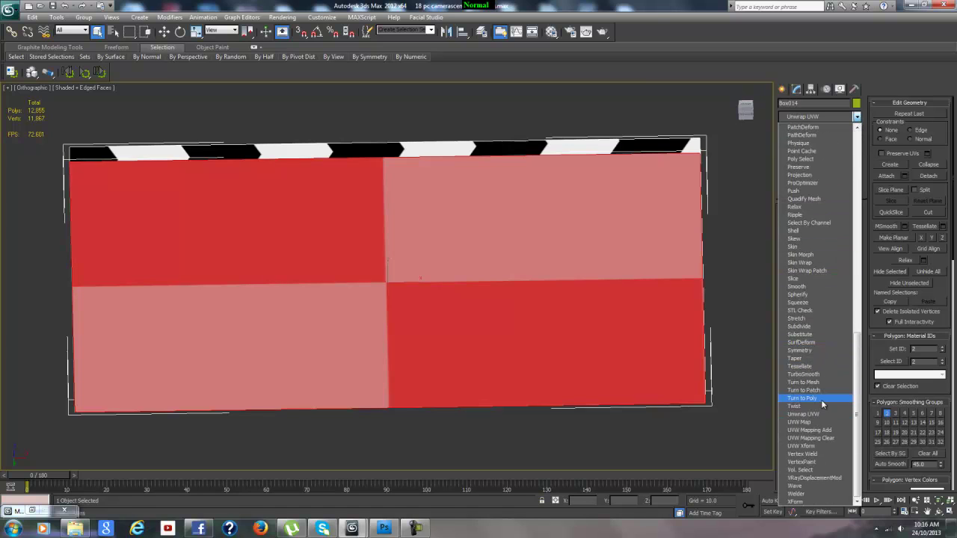
{"action": "left_click", "coordinate": [820, 422]}
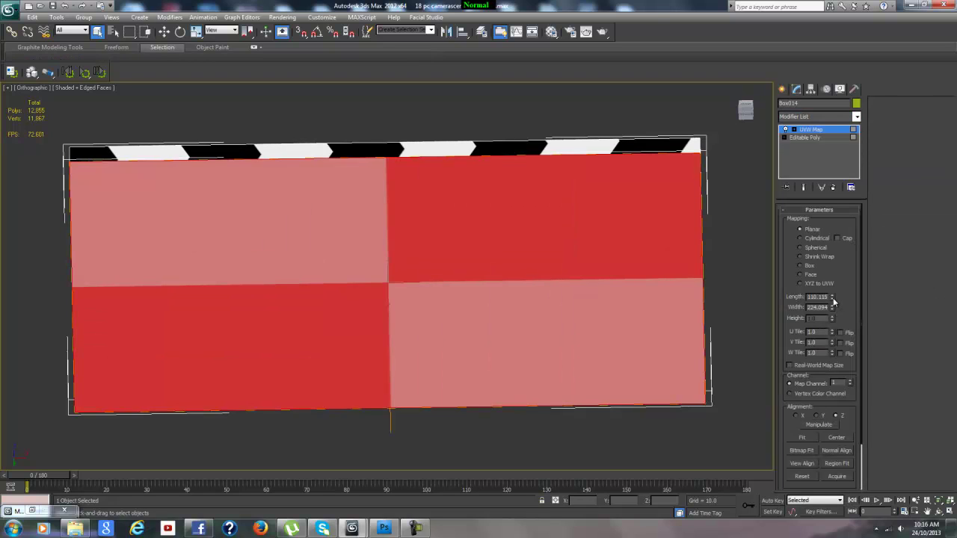
{"action": "left_click_drag", "start_coordinate": [833, 299], "coordinate": [840, 355]}
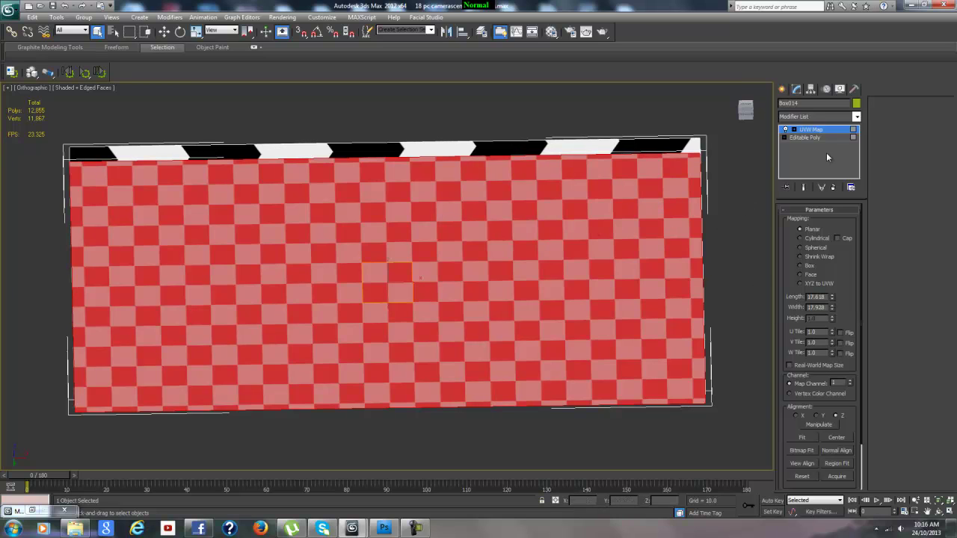
Add an Unwrap UVW modifier above the underside polygon's UVW Map.
{"action": "left_click", "coordinate": [857, 118]}
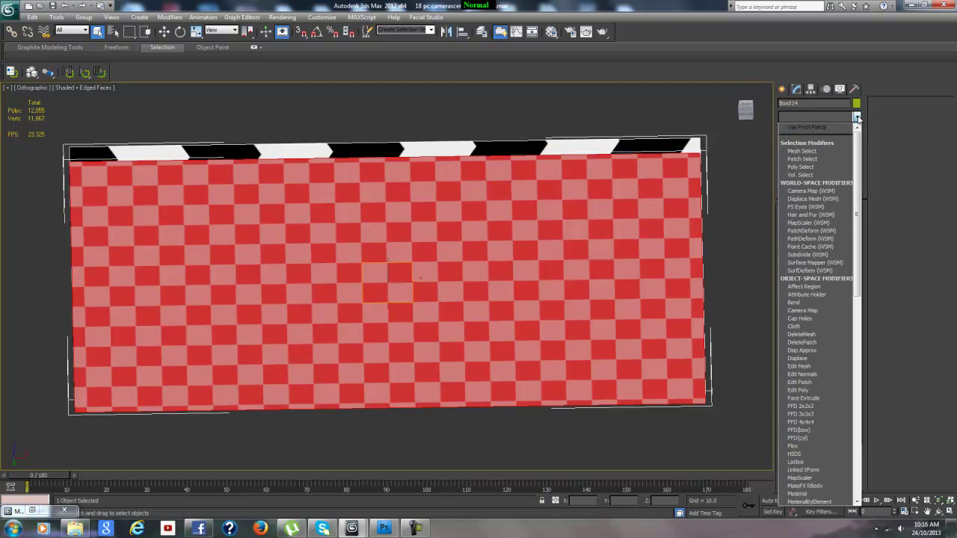
{"action": "scroll", "coordinate": [822, 430], "scroll_direction": "down", "scroll_amount": 20}
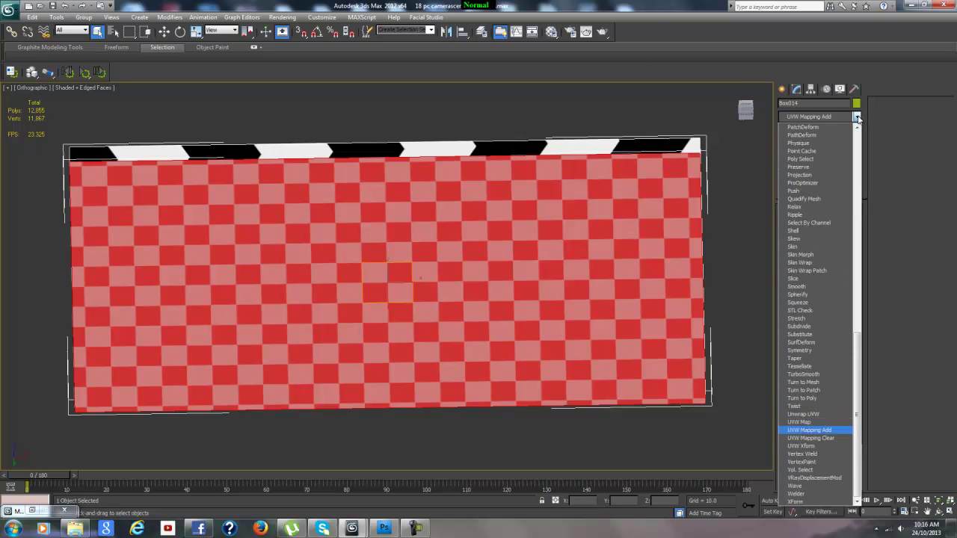
{"action": "left_click", "coordinate": [823, 417]}
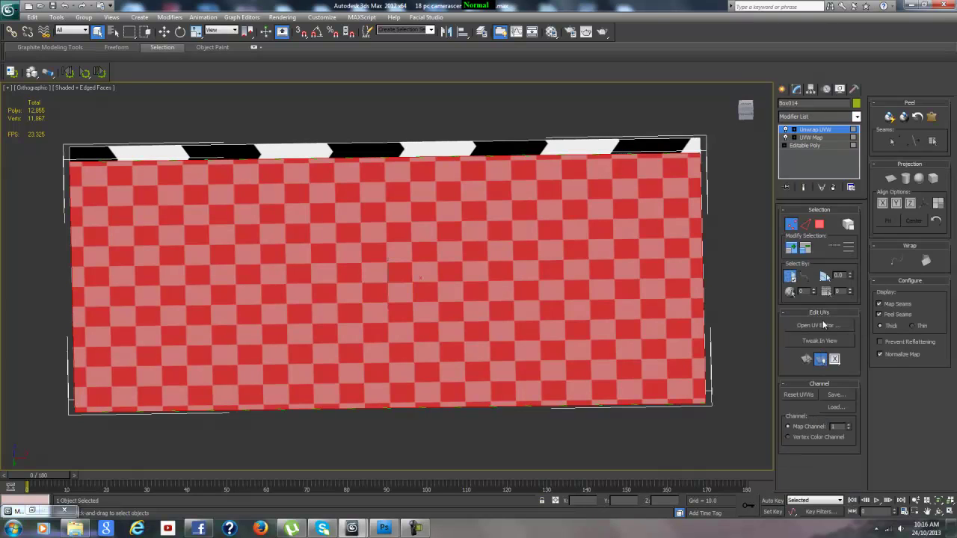
Open the UV editor in polygon mode and move the underside's UV shell up and left, clear of the checker tile.
{"action": "left_click", "coordinate": [824, 325]}
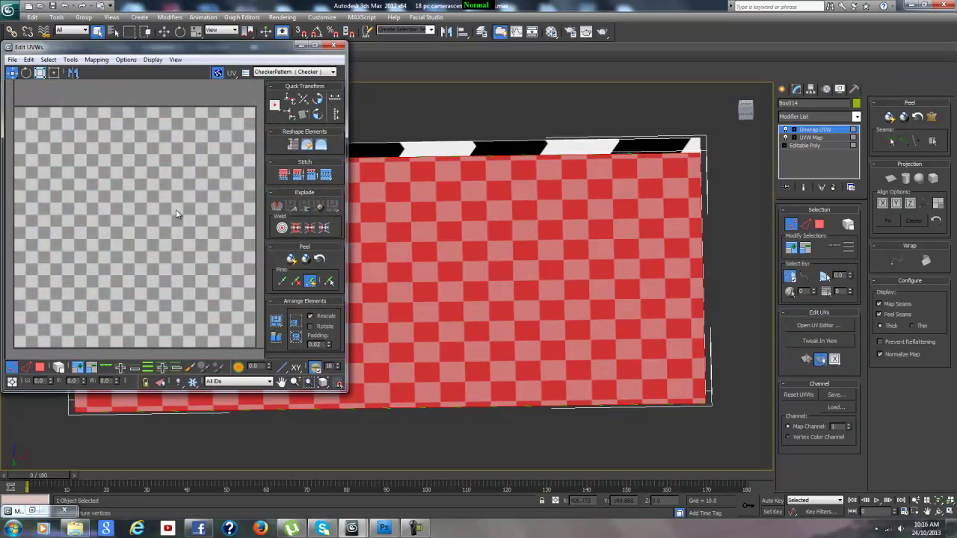
{"action": "scroll", "coordinate": [175, 213], "scroll_direction": "down", "scroll_amount": 3}
{"action": "scroll", "coordinate": [176, 214], "scroll_direction": "down", "scroll_amount": 5}
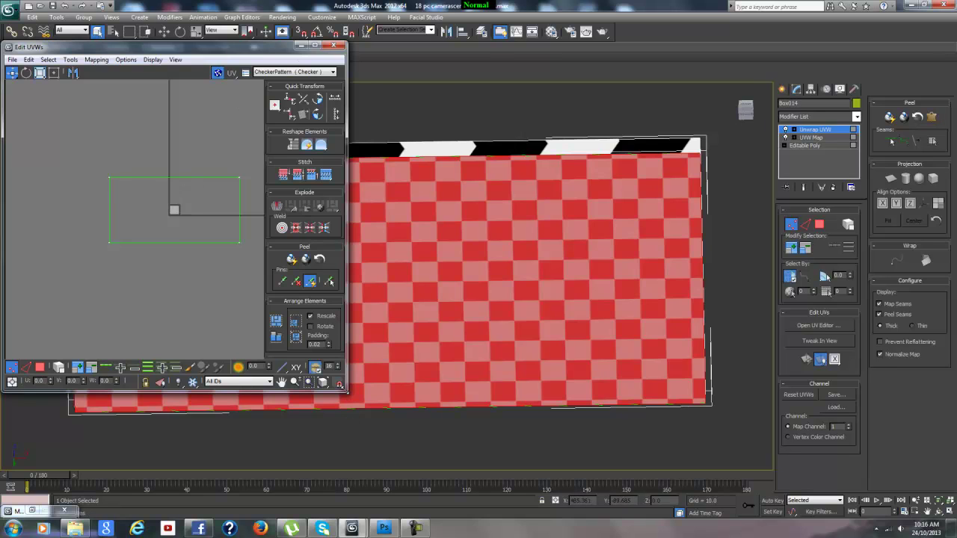
{"action": "left_click_drag", "start_coordinate": [345, 390], "coordinate": [464, 416]}
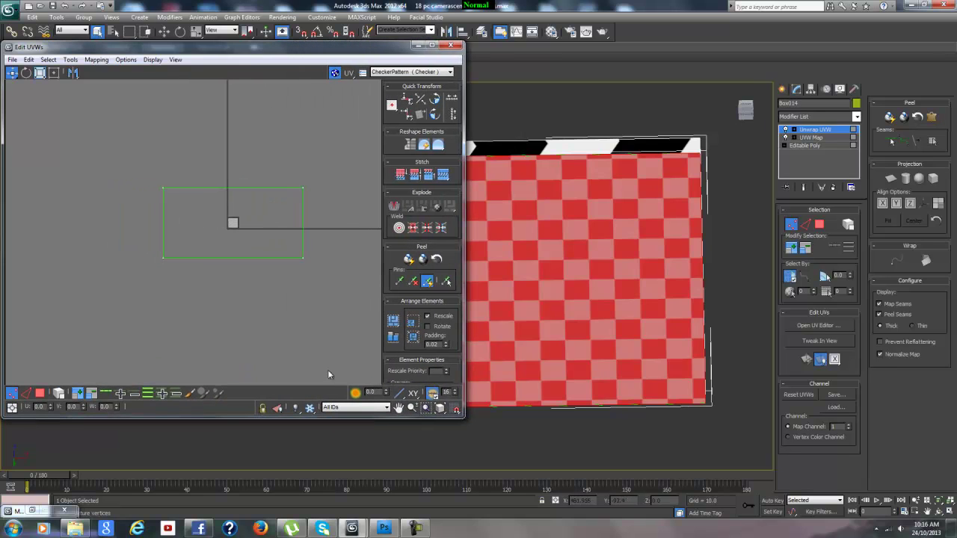
{"action": "left_click", "coordinate": [40, 393]}
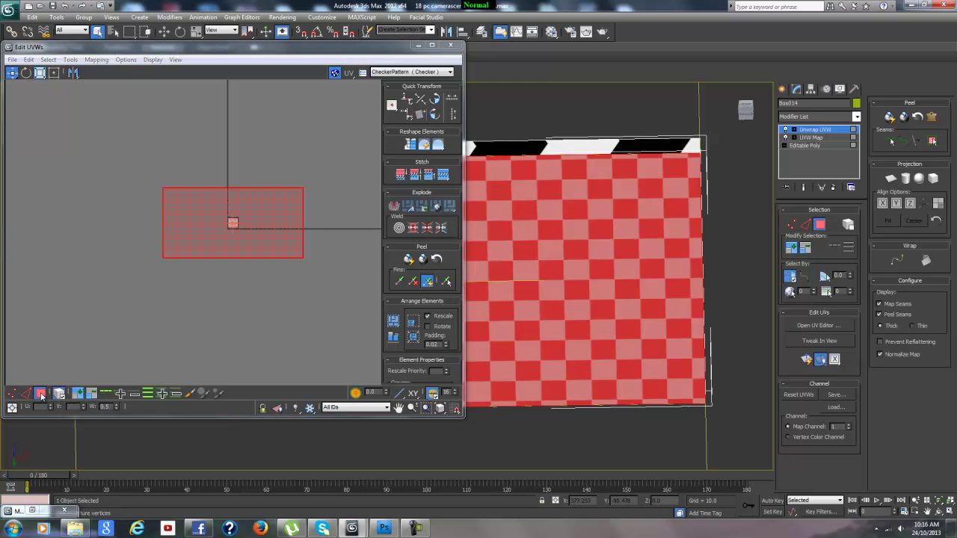
{"action": "left_click_drag", "start_coordinate": [231, 230], "coordinate": [138, 193]}
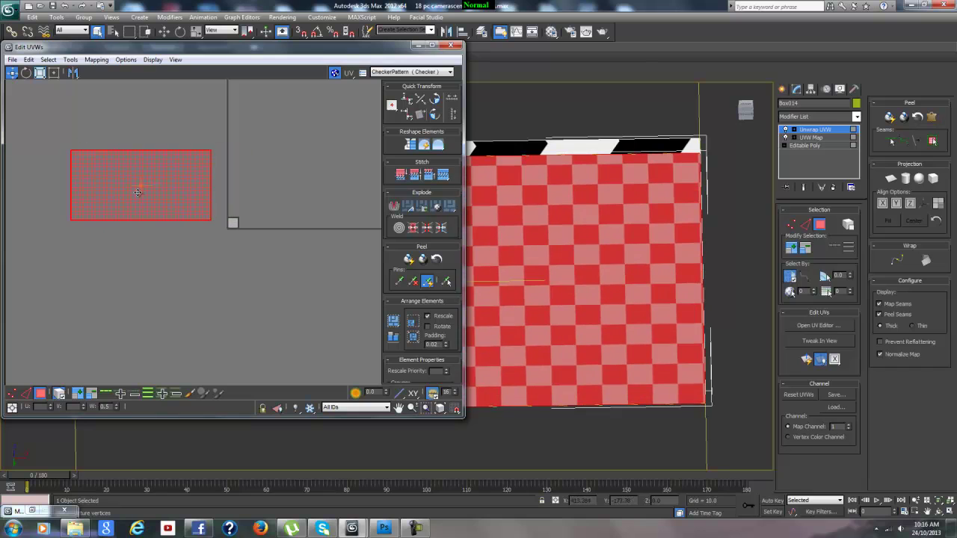
Relax the underside's UV shell by face angles with 100 iterations, amount 0.1 and stretch 0.0.
{"action": "left_click", "coordinate": [70, 59]}
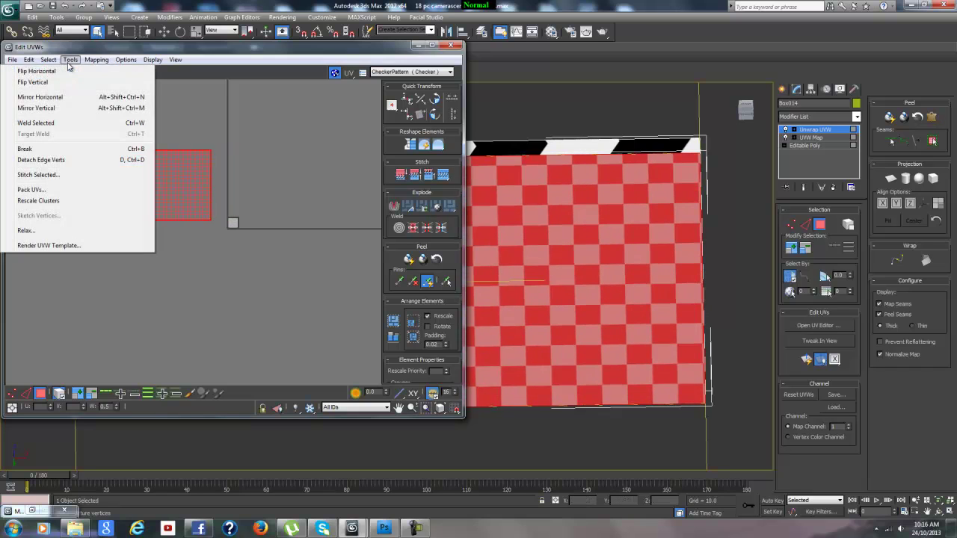
{"action": "left_click", "coordinate": [37, 232]}
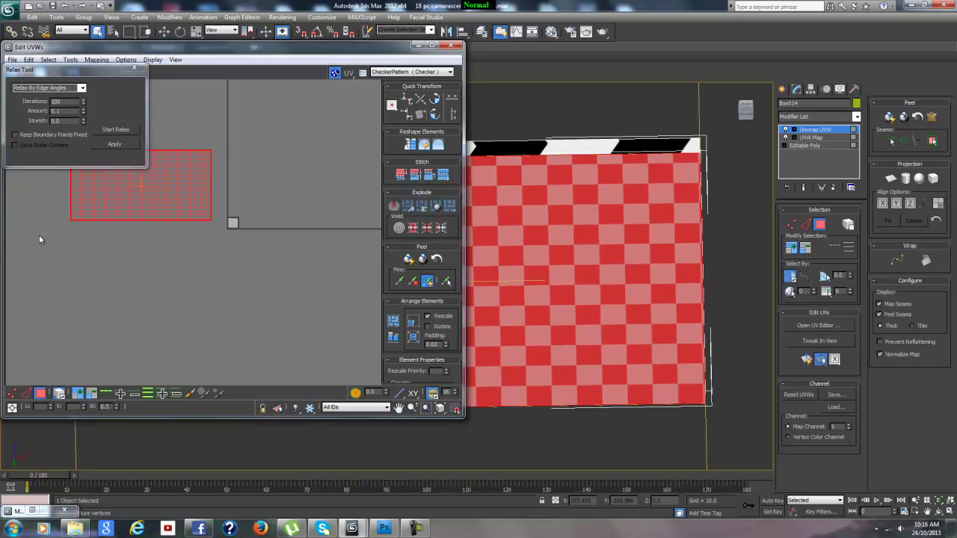
{"action": "left_click", "coordinate": [81, 88]}
{"action": "left_click", "coordinate": [77, 100]}
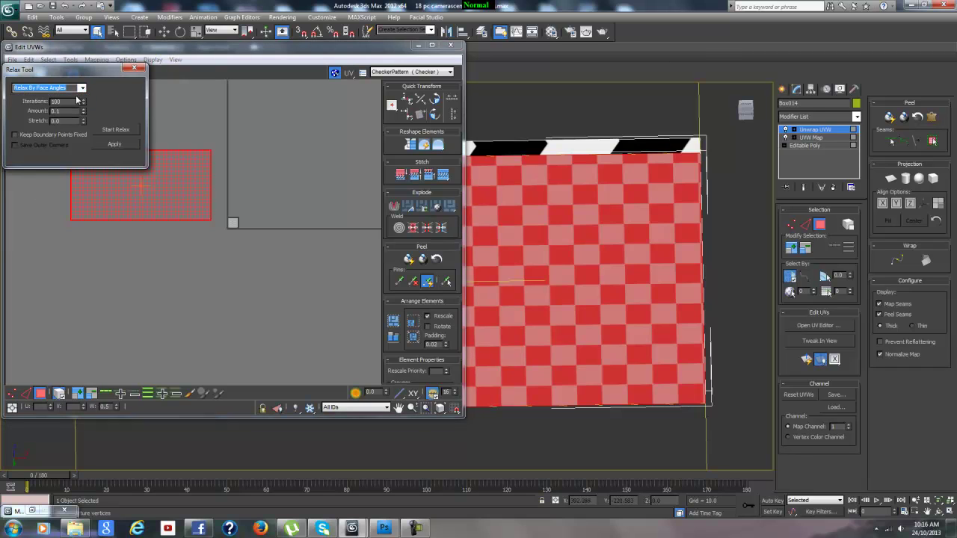
{"action": "left_click", "coordinate": [109, 131]}
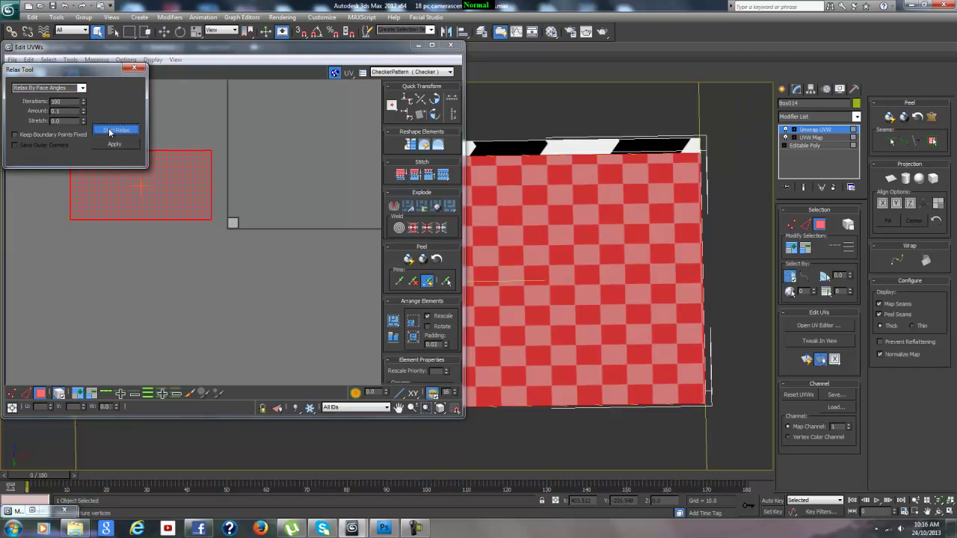
{"action": "left_click", "coordinate": [110, 133]}
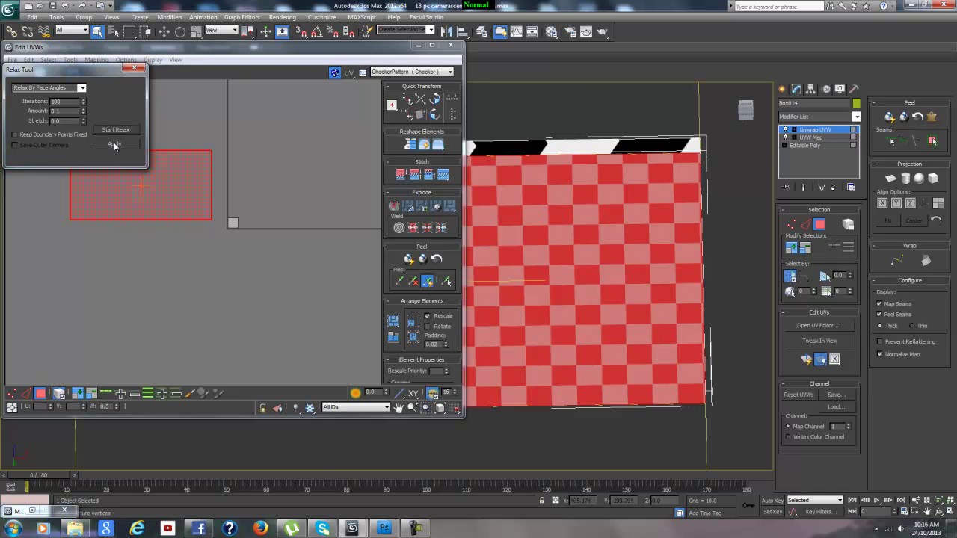
{"action": "left_click", "coordinate": [114, 145]}
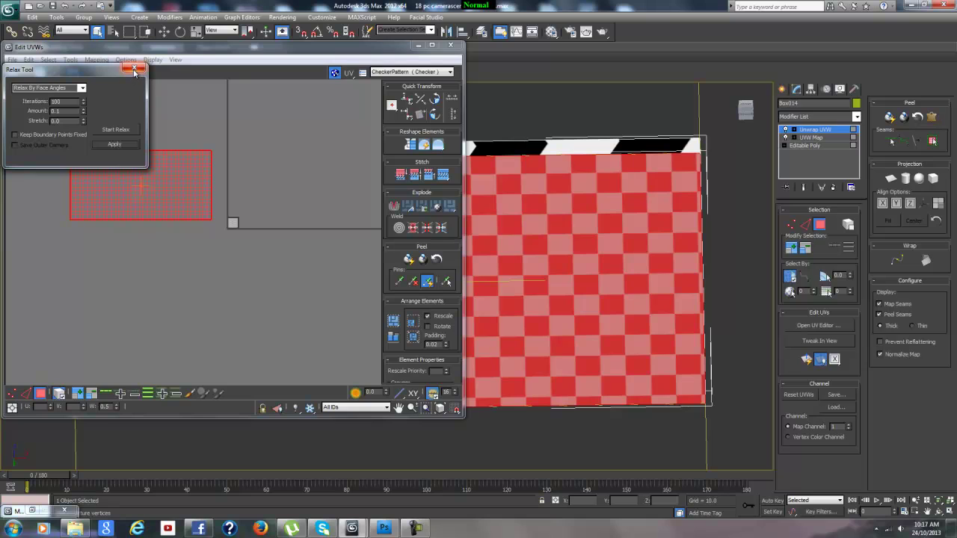
{"action": "left_click", "coordinate": [173, 198]}
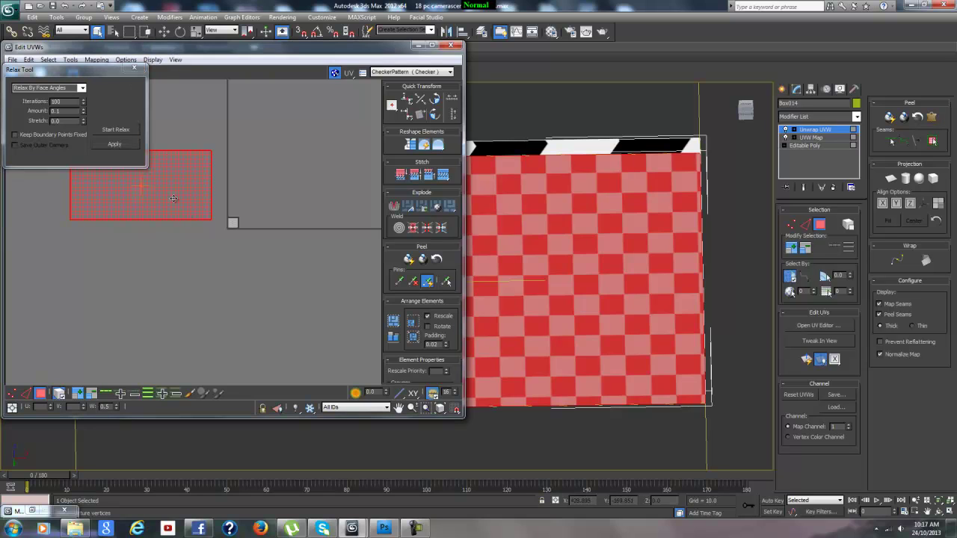
{"action": "left_click", "coordinate": [134, 68]}
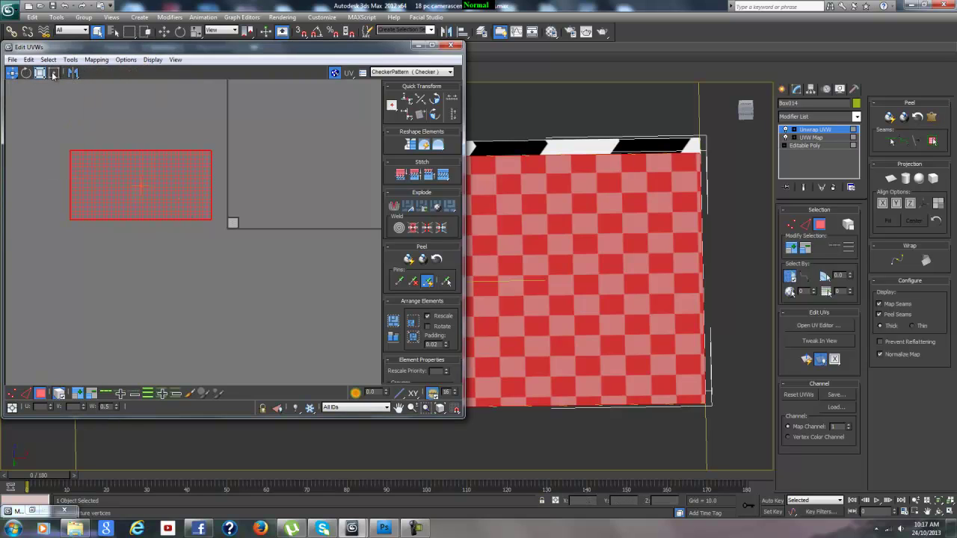
Scale the underside's UV shell to about half size and place it to the right of the checker tile, then close the UV editor.
{"action": "left_click", "coordinate": [40, 72]}
{"action": "left_click_drag", "start_coordinate": [133, 177], "coordinate": [304, 219]}
{"action": "left_click", "coordinate": [12, 73]}
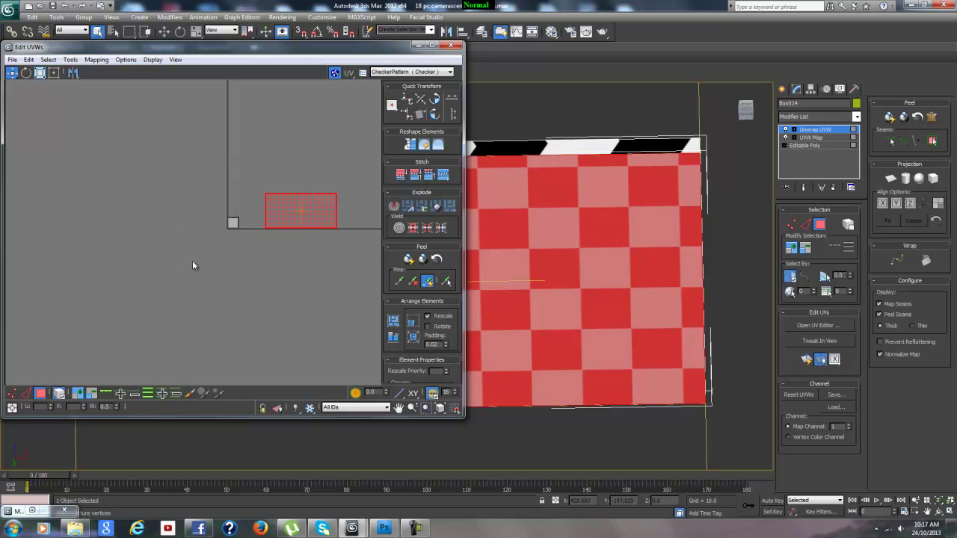
{"action": "scroll", "coordinate": [242, 240], "scroll_direction": "up", "scroll_amount": 4}
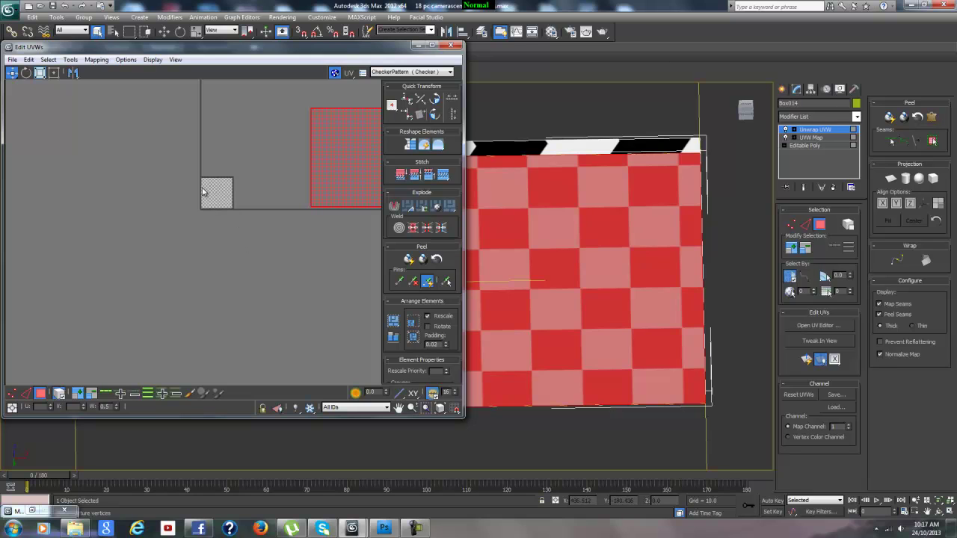
{"action": "middle_click_drag", "start_coordinate": [250, 242], "coordinate": [216, 275]}
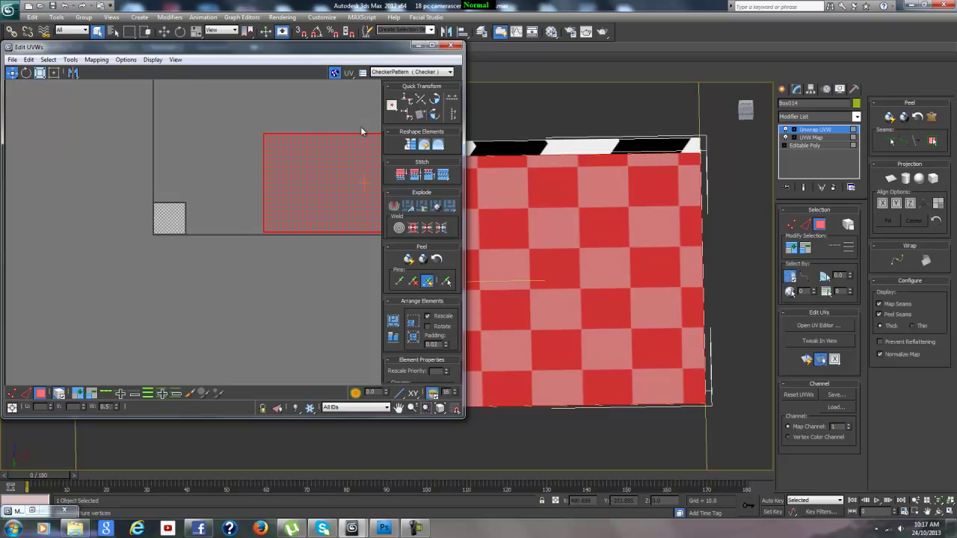
{"action": "left_click", "coordinate": [449, 47]}
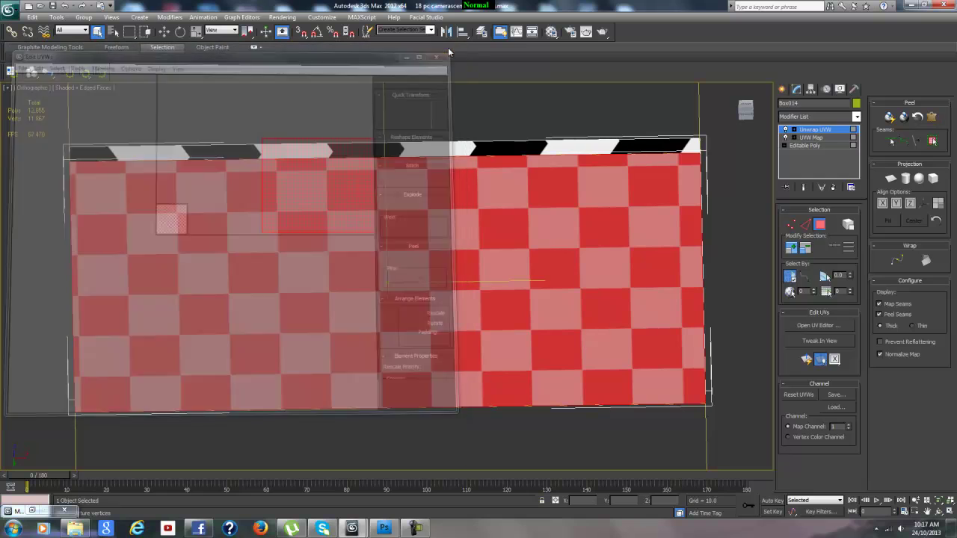
Collapse the underside's Unwrap UVW and UVW Map modifiers into the box's Editable Poly.
{"action": "right_click", "coordinate": [827, 133]}
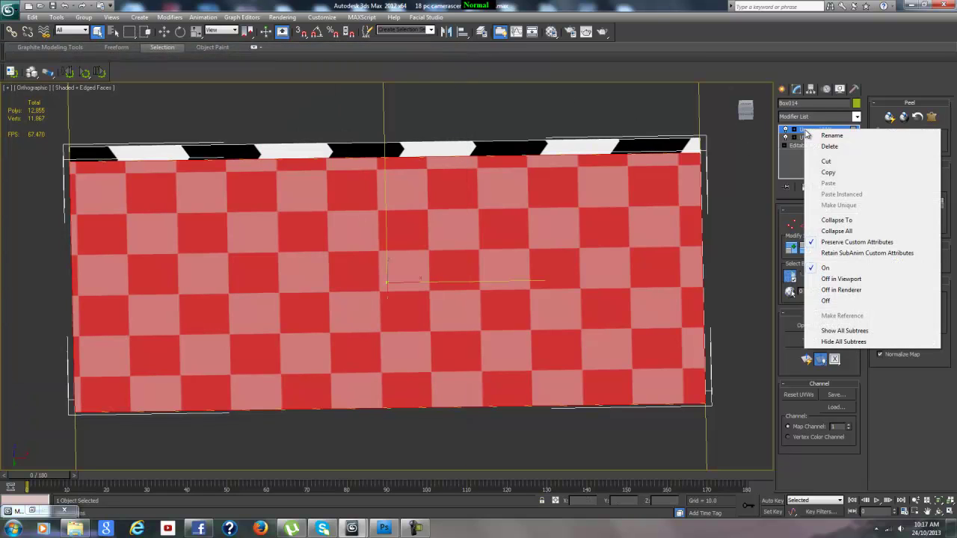
{"action": "left_click", "coordinate": [836, 230]}
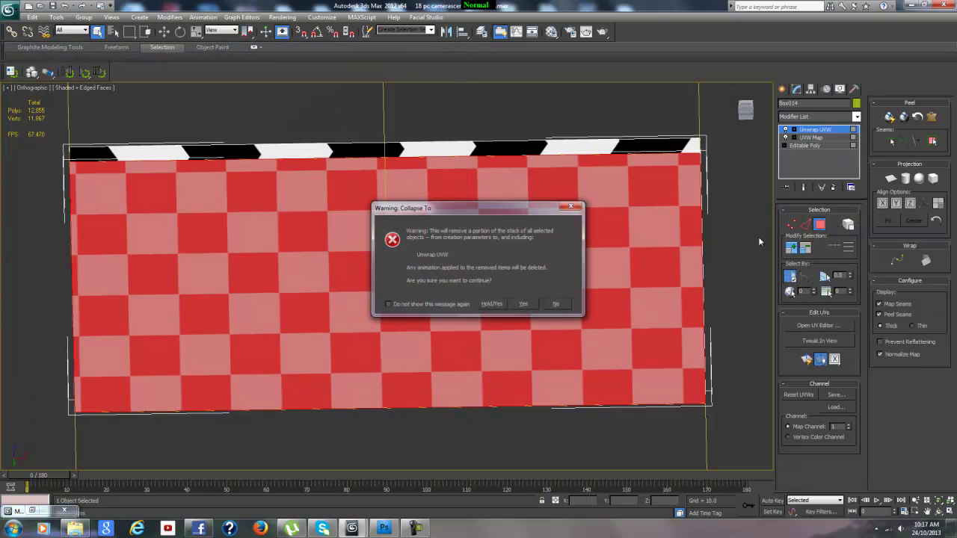
{"action": "left_click", "coordinate": [524, 302]}
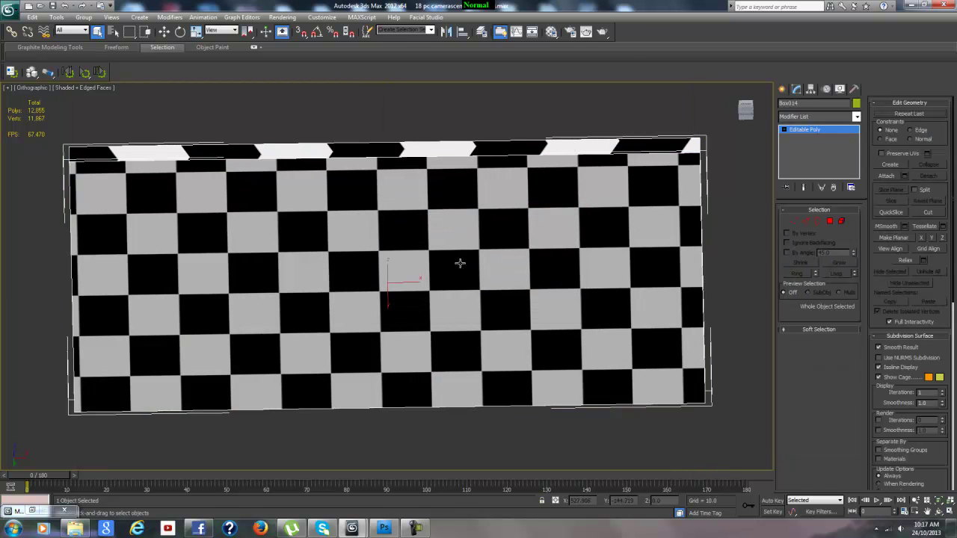
Select all six polygons of the box in polygon mode.
{"action": "scroll", "coordinate": [431, 252], "scroll_direction": "down", "scroll_amount": 4}
{"action": "middle_click_drag", "start_coordinate": [424, 259], "coordinate": [419, 325], "text": "alt"}
{"action": "scroll", "coordinate": [429, 335], "scroll_direction": "up", "scroll_amount": 4}
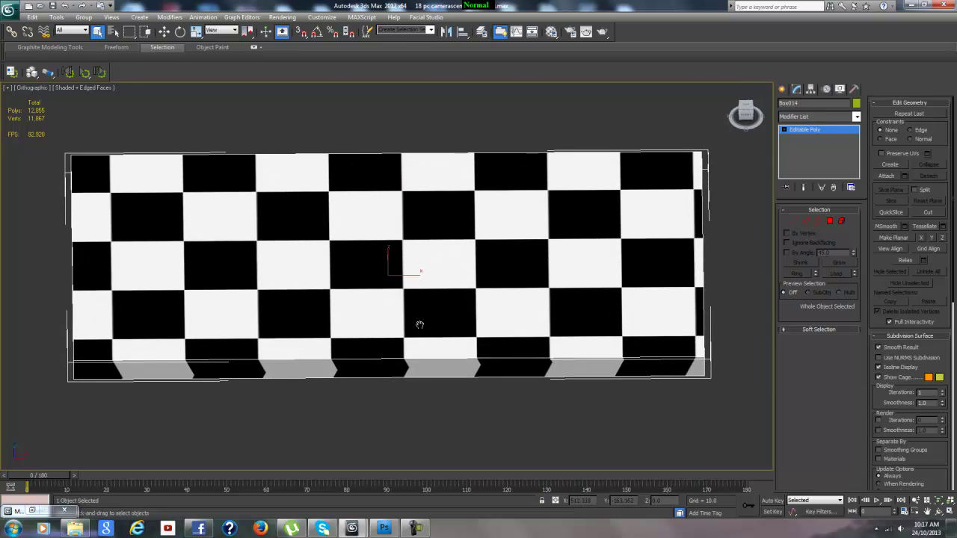
{"action": "scroll", "coordinate": [419, 325], "scroll_direction": "down", "scroll_amount": 3}
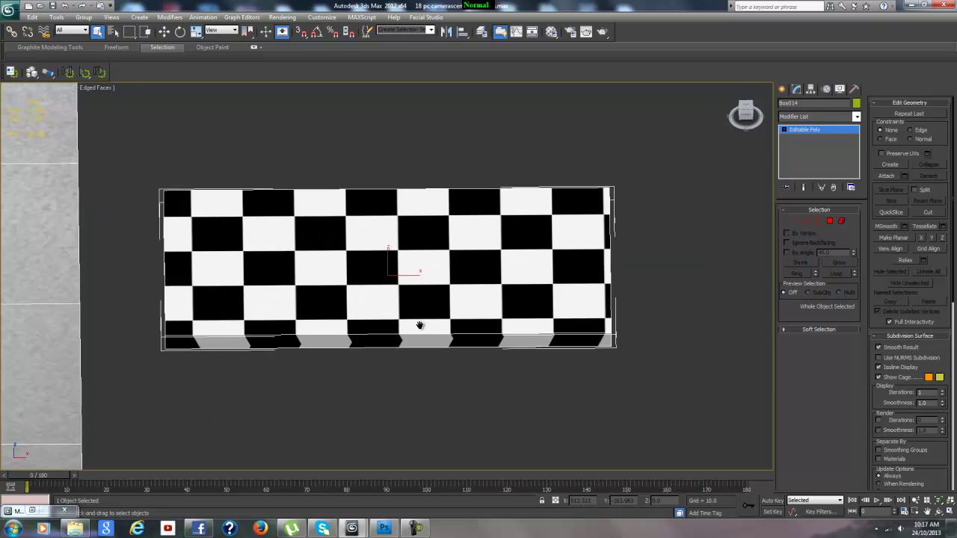
{"action": "left_click", "coordinate": [828, 223]}
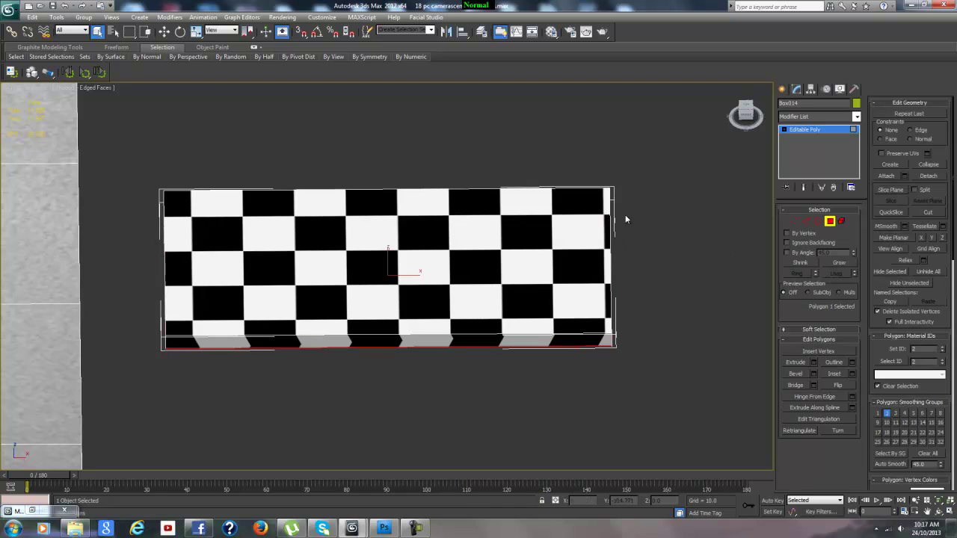
{"action": "left_click_drag", "start_coordinate": [636, 197], "coordinate": [333, 392]}
{"action": "left_click_drag", "start_coordinate": [144, 400], "coordinate": [139, 397]}
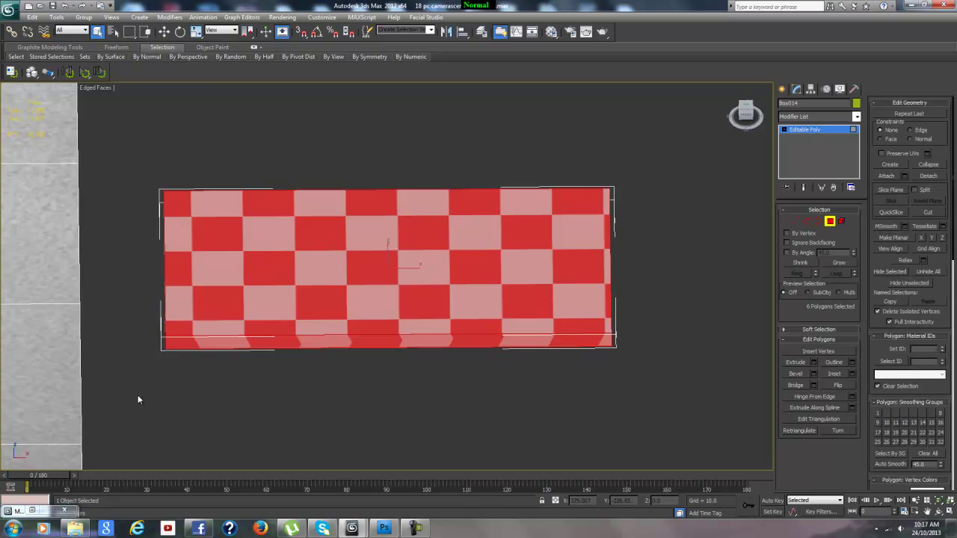
Add an Unwrap UVW modifier to the box's selected polygons.
{"action": "mouse_move", "coordinate": [267, 384]}
{"action": "middle_mouse_down", "text": "alt"}
{"action": "mouse_move", "coordinate": [280, 329]}
{"action": "mouse_move", "coordinate": [269, 322]}
{"action": "mouse_move", "coordinate": [299, 368]}
{"action": "mouse_move", "coordinate": [270, 393]}
{"action": "middle_mouse_up", "text": "alt"}
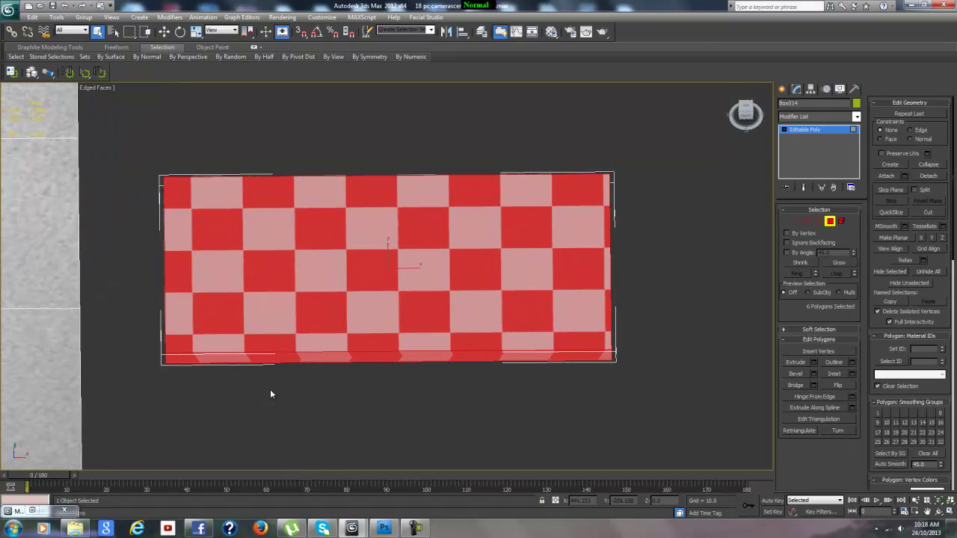
{"action": "left_click", "coordinate": [856, 118]}
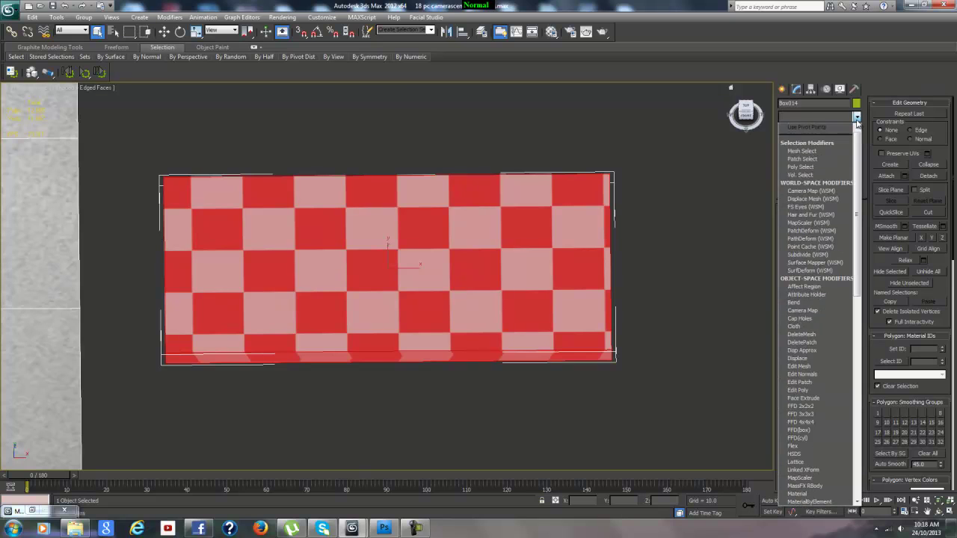
{"action": "scroll", "coordinate": [817, 419], "scroll_direction": "down", "scroll_amount": 20}
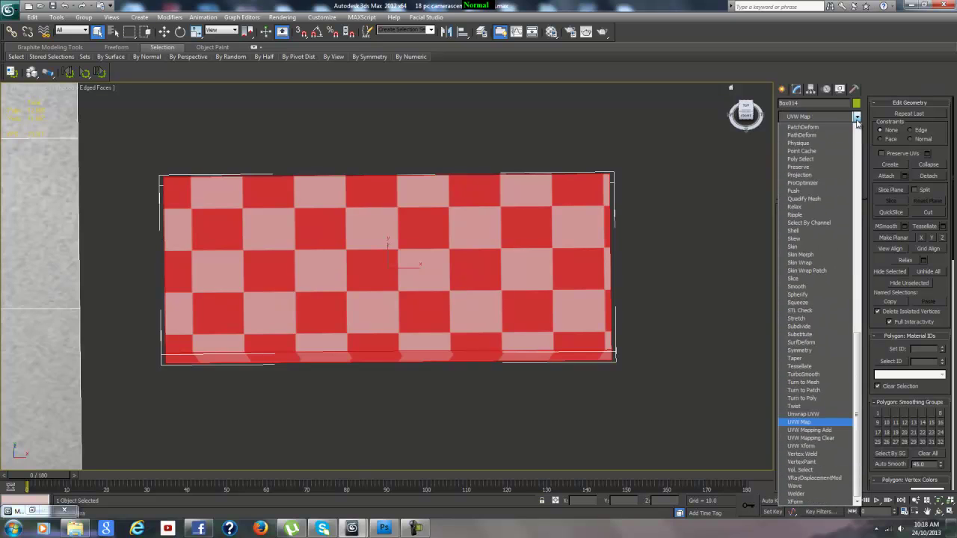
{"action": "left_click", "coordinate": [804, 414]}
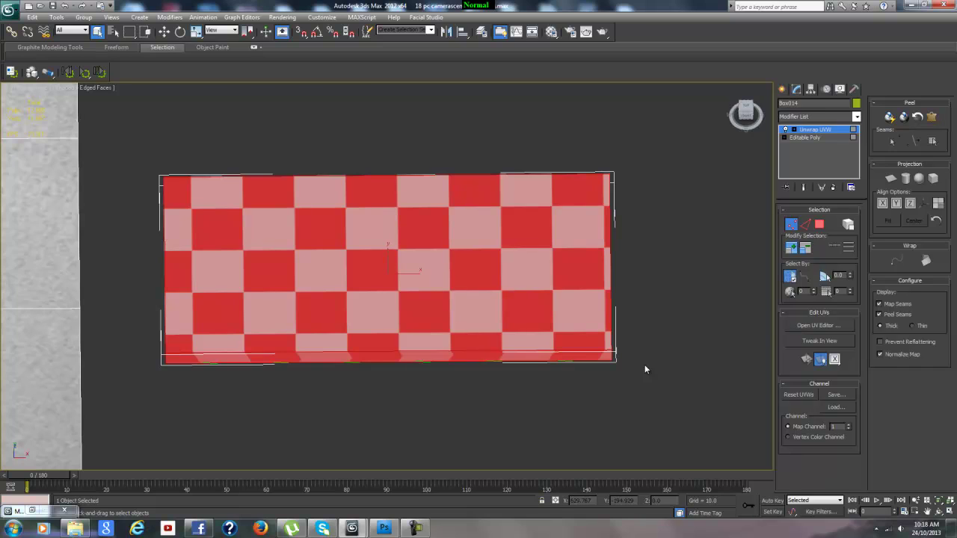
Open the UV editor and scale all the box's UV shells down together to about a quarter of their size.
{"action": "left_click", "coordinate": [817, 328]}
{"action": "left_click", "coordinate": [818, 327]}
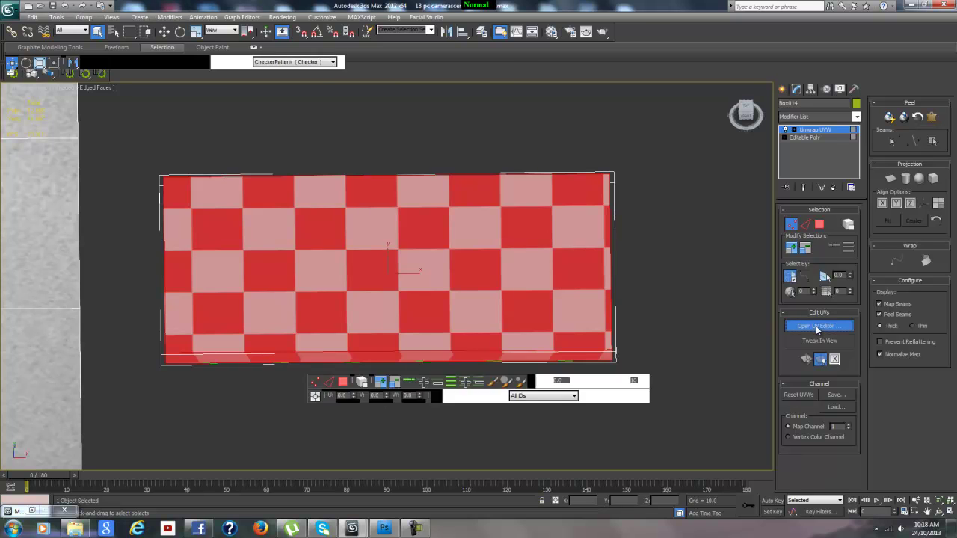
{"action": "middle_click_drag", "start_coordinate": [399, 265], "coordinate": [566, 293]}
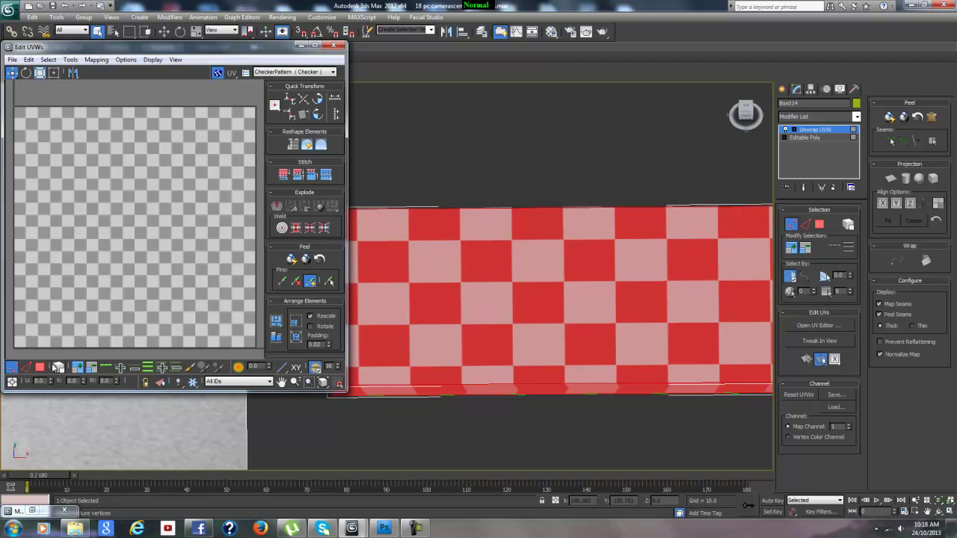
{"action": "scroll", "coordinate": [115, 252], "scroll_direction": "down", "scroll_amount": 10}
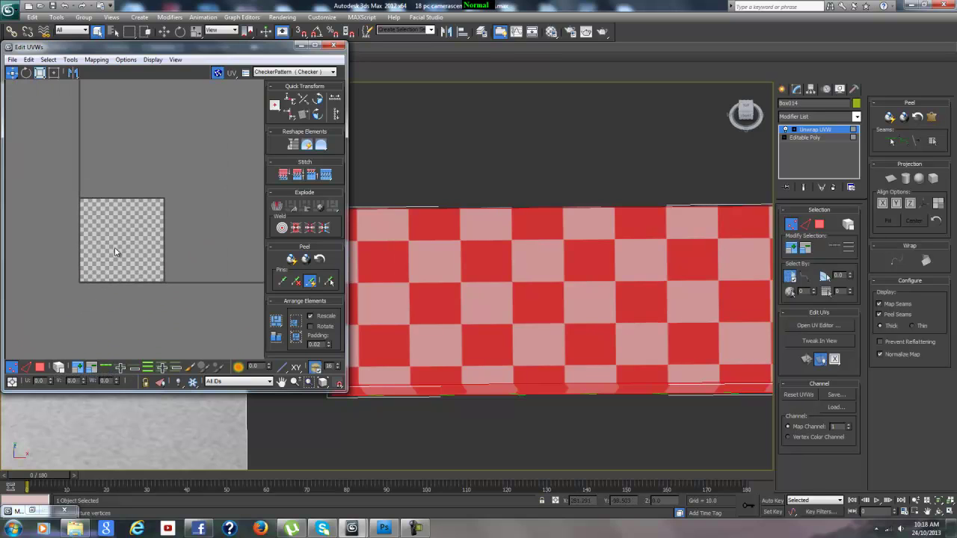
{"action": "scroll", "coordinate": [115, 252], "scroll_direction": "down", "scroll_amount": 2}
{"action": "middle_click_drag", "start_coordinate": [147, 271], "coordinate": [105, 282]}
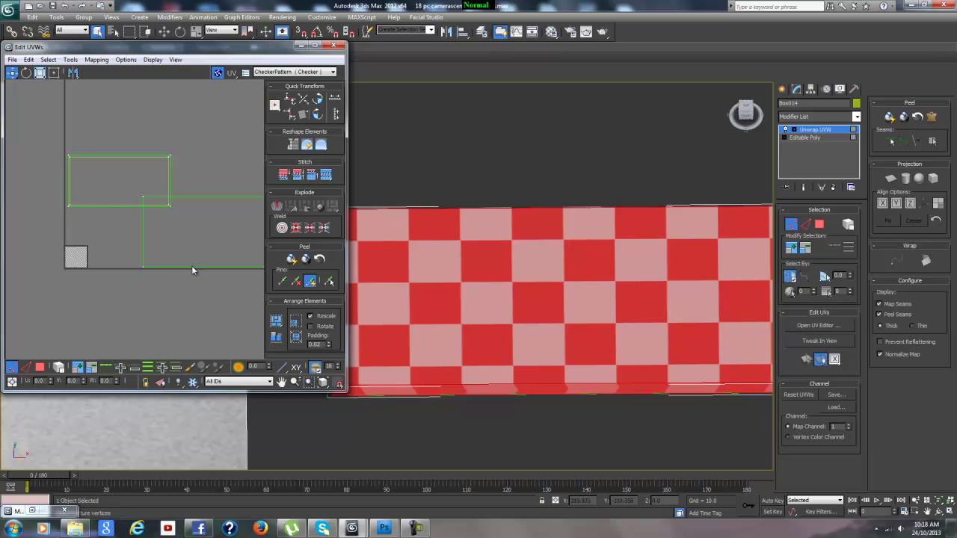
{"action": "middle_click_drag", "start_coordinate": [95, 299], "coordinate": [133, 277]}
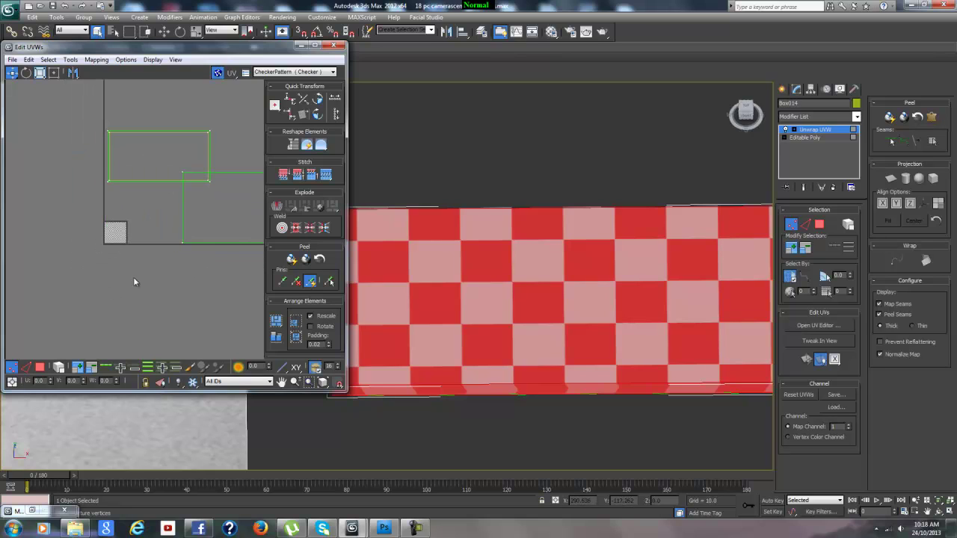
{"action": "left_click", "coordinate": [40, 75]}
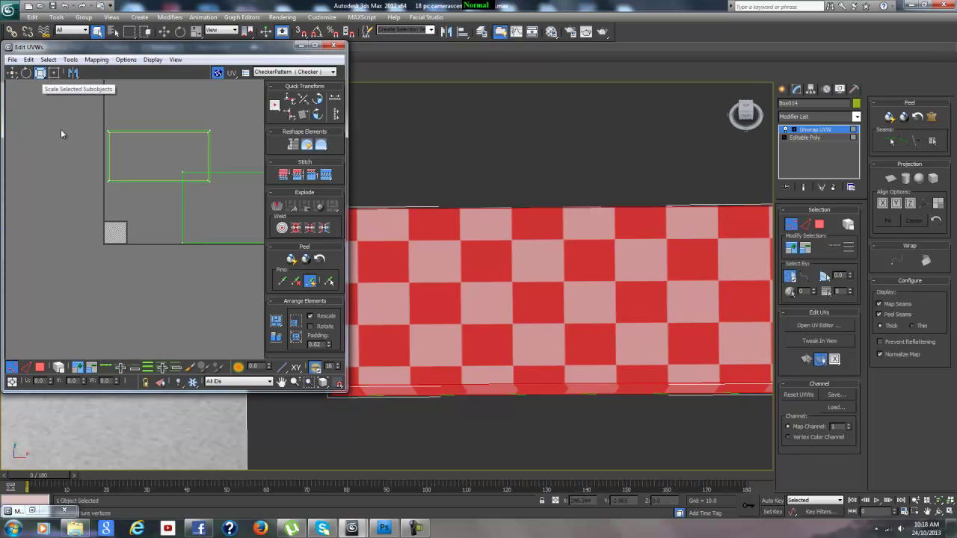
{"action": "left_click", "coordinate": [40, 367]}
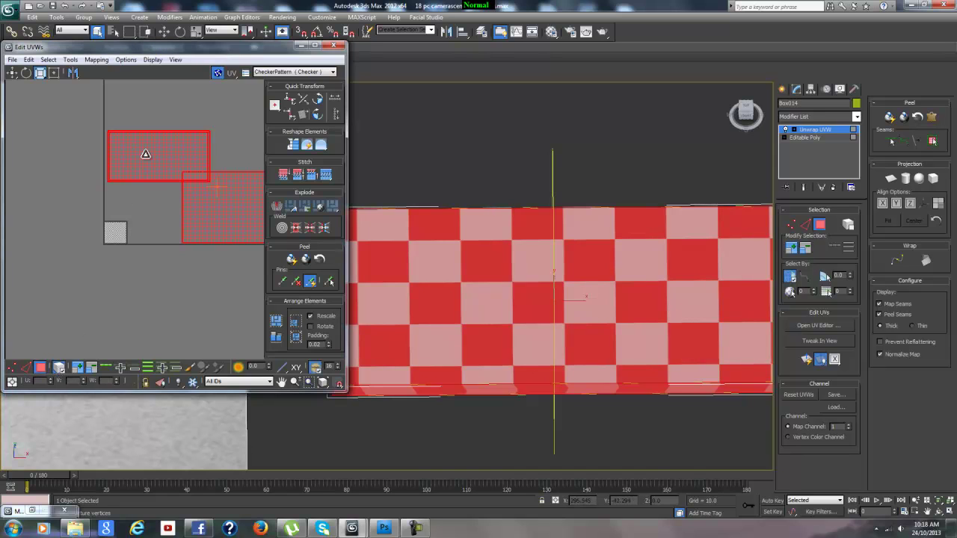
{"action": "left_click_drag", "start_coordinate": [147, 157], "coordinate": [147, 259]}
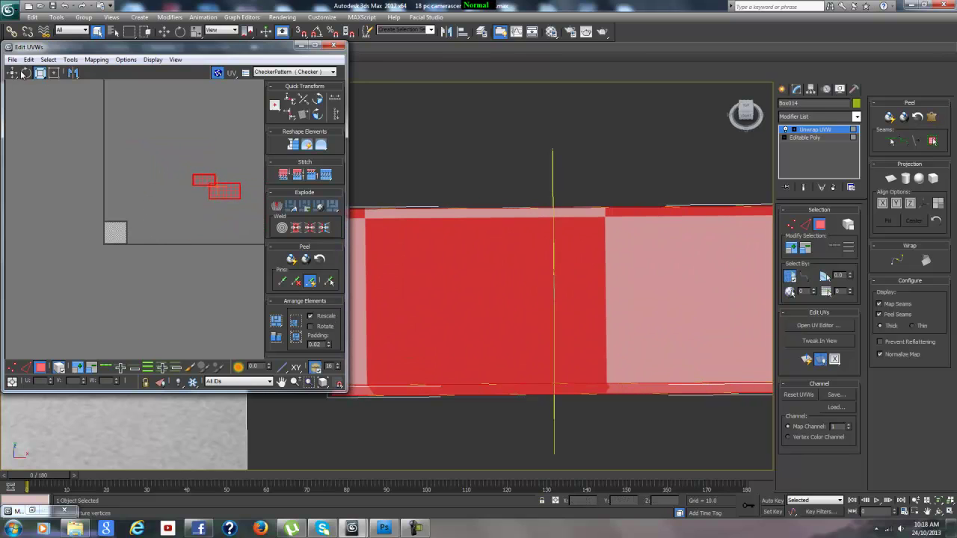
Move all UV shells onto the checker tile and scale them down together until they fit inside it.
{"action": "left_click", "coordinate": [12, 73]}
{"action": "left_click_drag", "start_coordinate": [219, 190], "coordinate": [117, 232]}
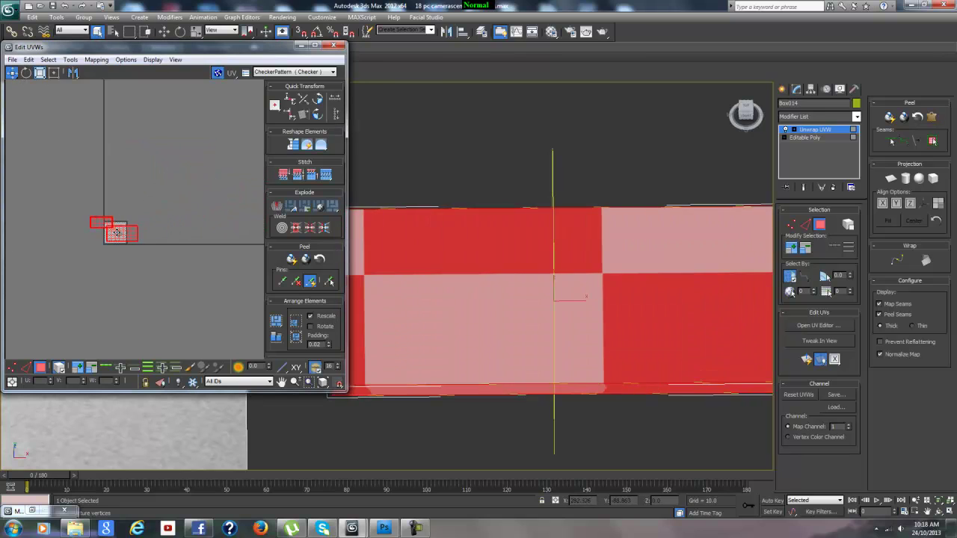
{"action": "scroll", "coordinate": [117, 232], "scroll_direction": "up", "scroll_amount": 5}
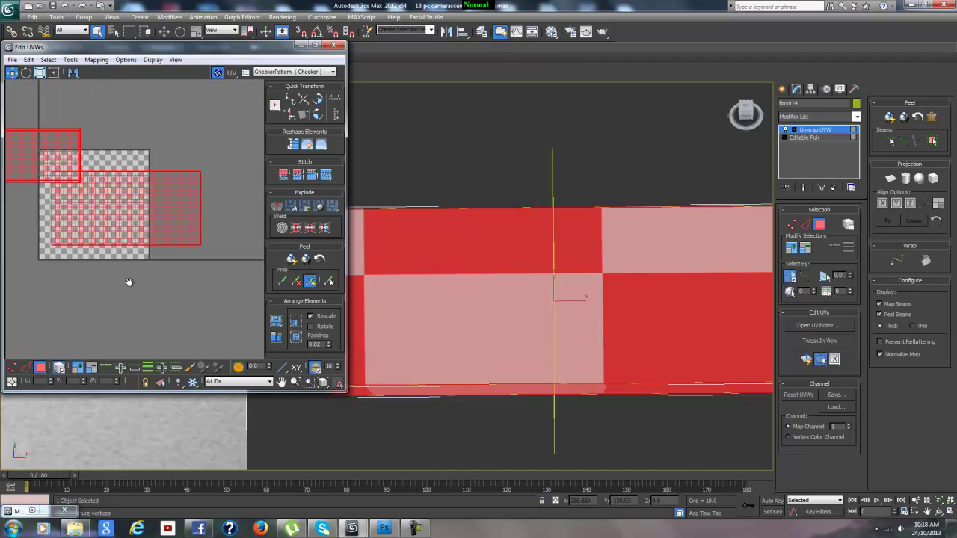
{"action": "middle_click_drag", "start_coordinate": [129, 282], "coordinate": [158, 289]}
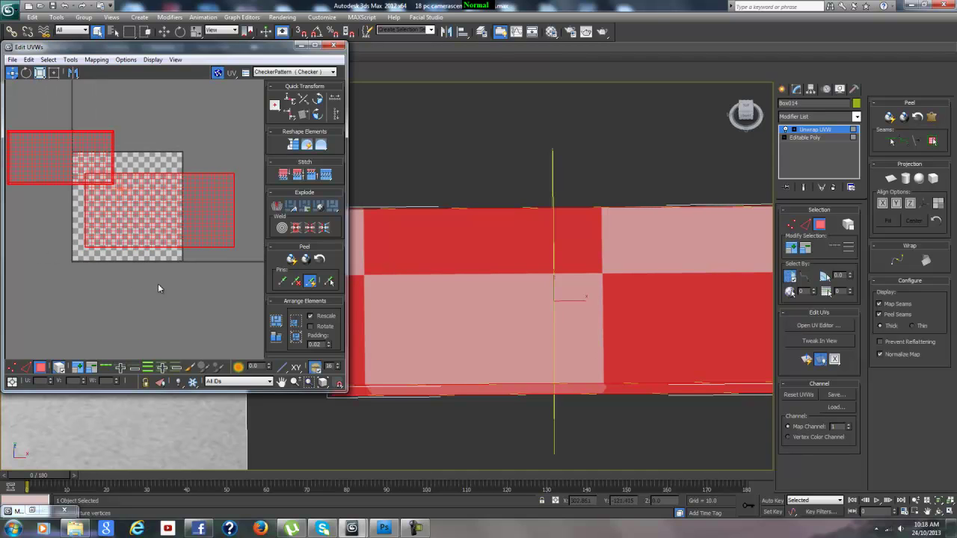
{"action": "left_click", "coordinate": [40, 72]}
{"action": "left_click_drag", "start_coordinate": [119, 192], "coordinate": [126, 248]}
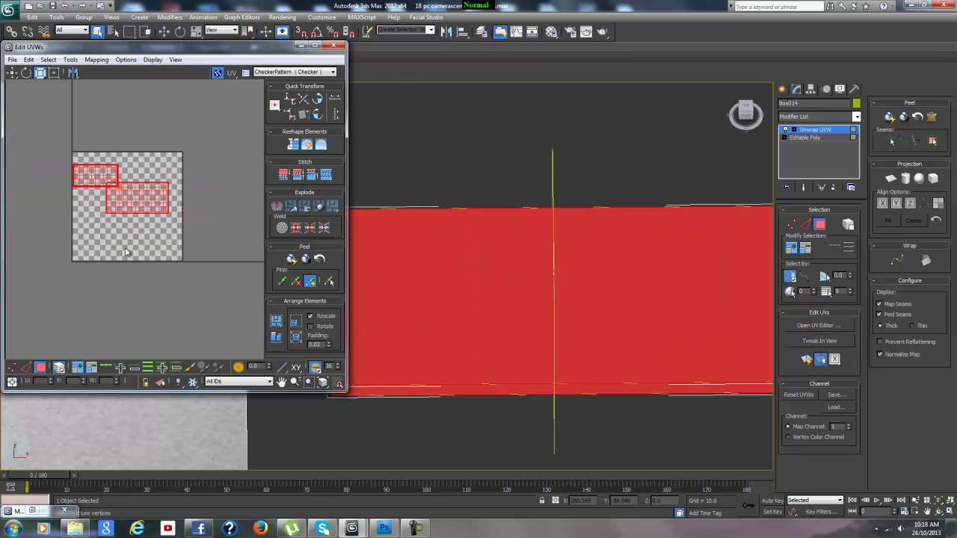
Move the underside's UV shell into the lower half of the tile and enlarge it to nearly the tile's full width.
{"action": "left_click", "coordinate": [13, 72]}
{"action": "left_click", "coordinate": [220, 196]}
{"action": "left_click_drag", "start_coordinate": [220, 197], "coordinate": [144, 231]}
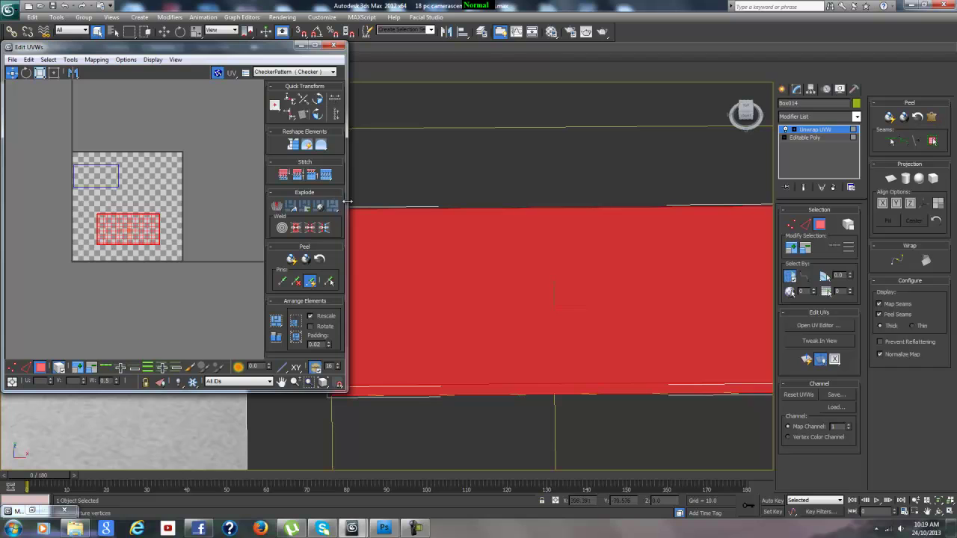
{"action": "left_click_drag", "start_coordinate": [346, 202], "coordinate": [408, 203]}
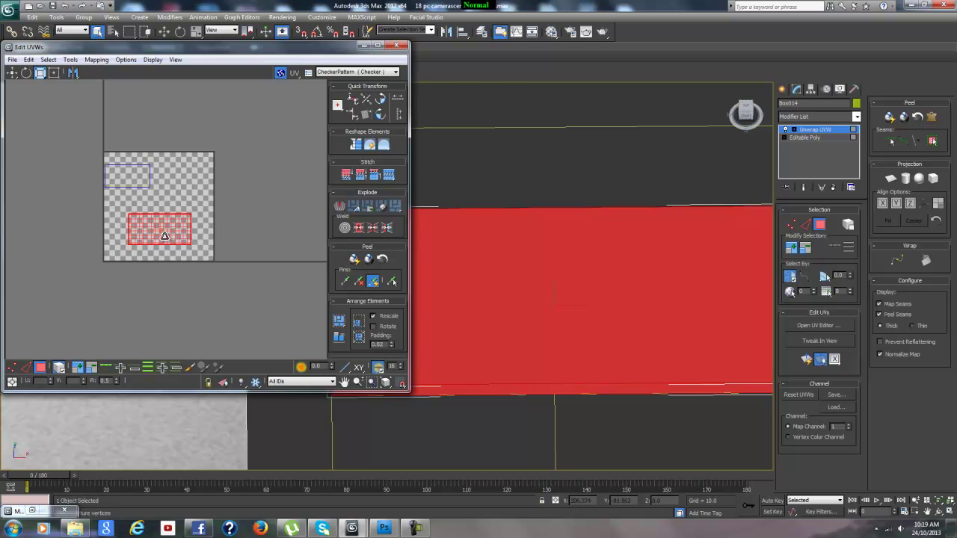
{"action": "left_click_drag", "start_coordinate": [165, 236], "coordinate": [171, 218]}
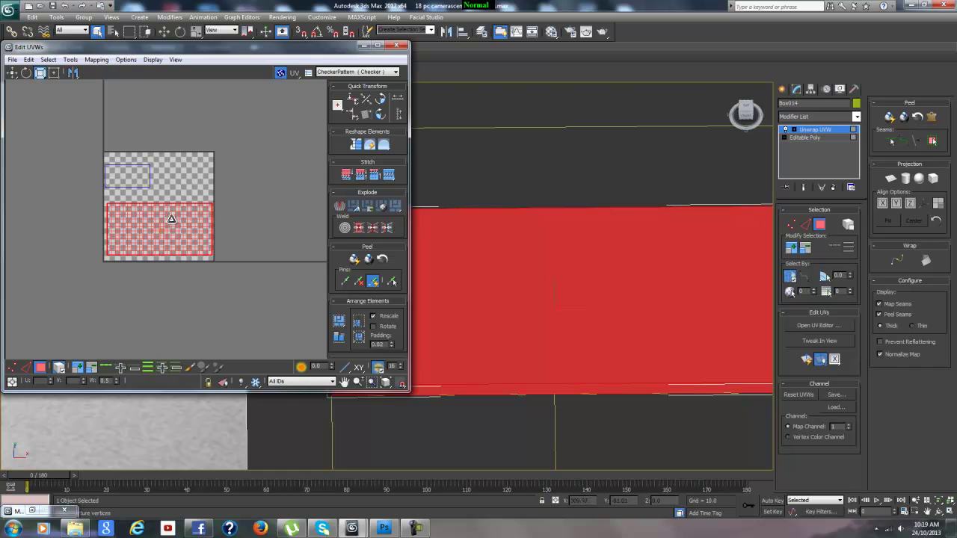
Enlarge the other UV shell to fill the upper half of the tile, just above the underside's shell without overlapping it.
{"action": "left_click", "coordinate": [134, 174]}
{"action": "mouse_move", "coordinate": [135, 175]}
{"action": "left_mouse_down"}
{"action": "mouse_move", "coordinate": [136, 151]}
{"action": "mouse_move", "coordinate": [143, 174]}
{"action": "left_mouse_up"}
{"action": "left_click", "coordinate": [12, 72]}
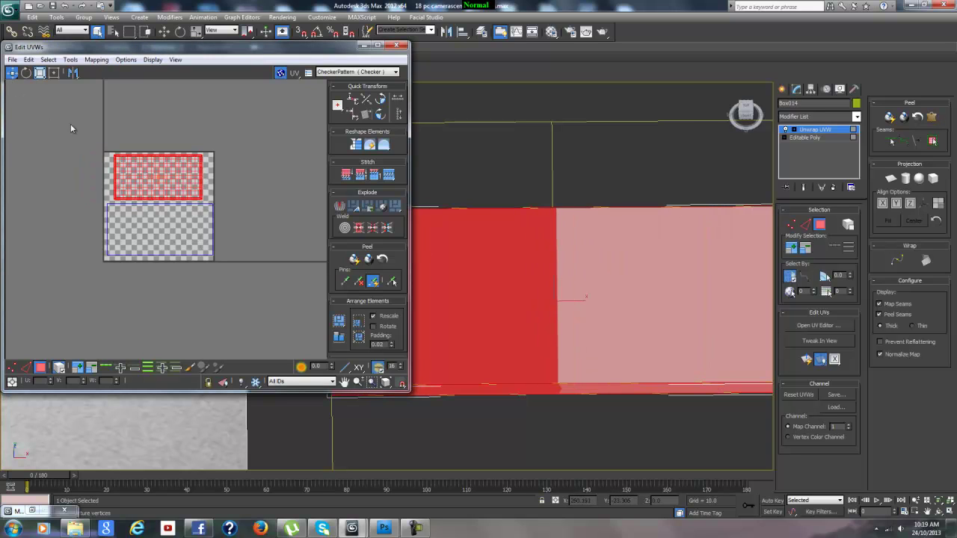
{"action": "left_click", "coordinate": [41, 73]}
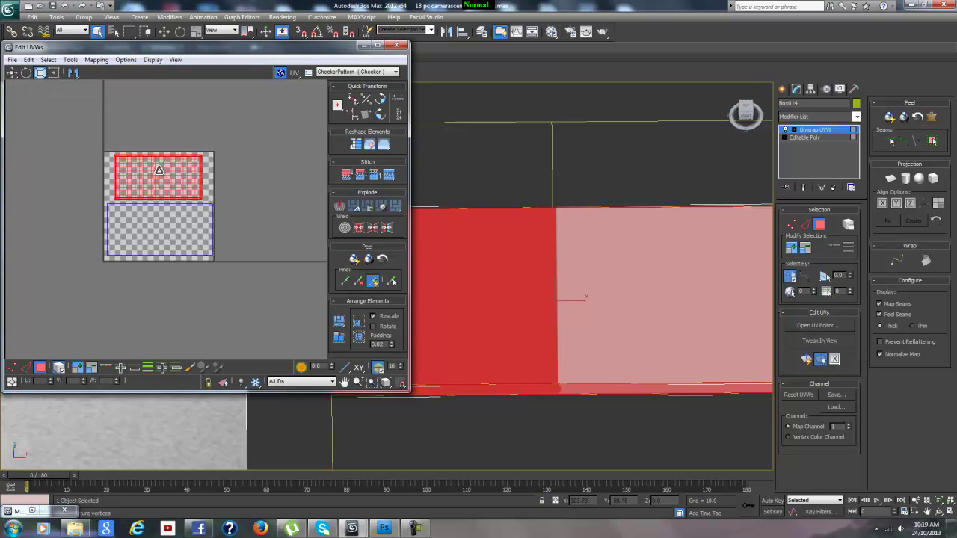
{"action": "left_click_drag", "start_coordinate": [154, 160], "coordinate": [163, 166]}
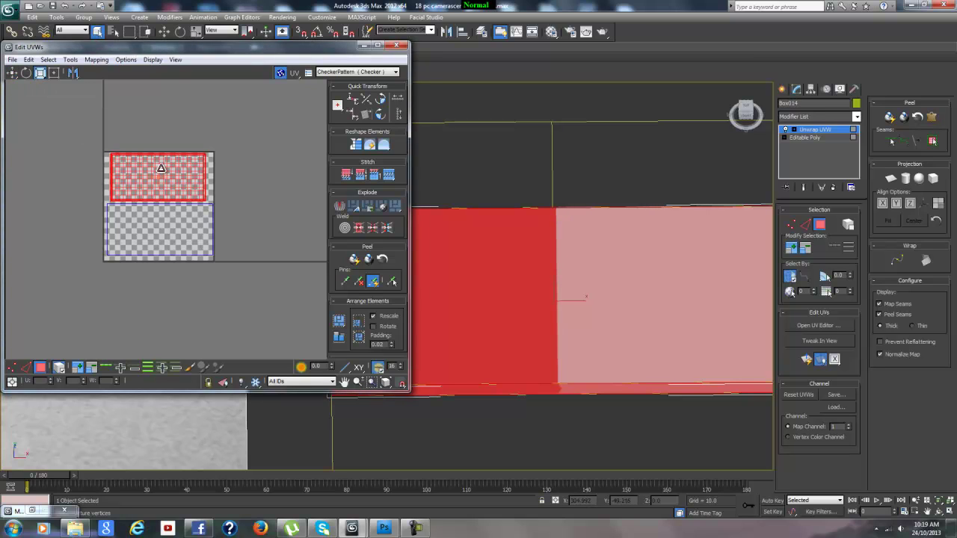
{"action": "key", "text": "w"}
{"action": "left_click_drag", "start_coordinate": [165, 175], "coordinate": [167, 176]}
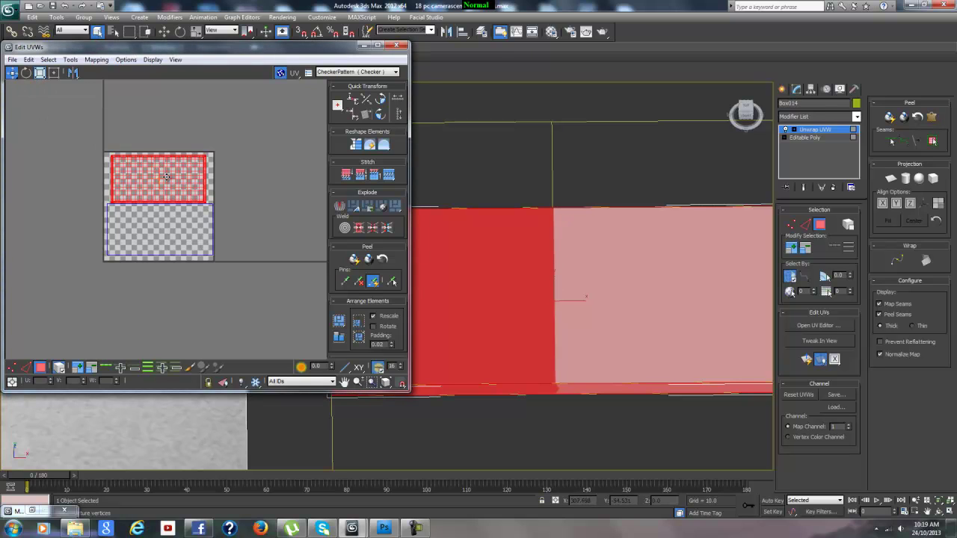
{"action": "scroll", "coordinate": [149, 215], "scroll_direction": "up", "scroll_amount": 2}
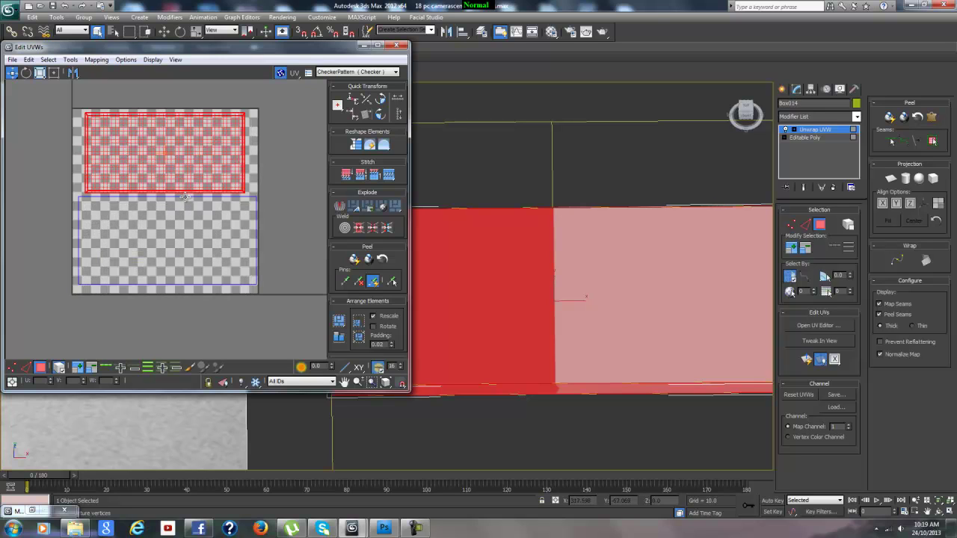
Nudge the underside's UV shell slightly left within the tile, temporarily hiding the checker background to see the tile border.
{"action": "left_click", "coordinate": [48, 188]}
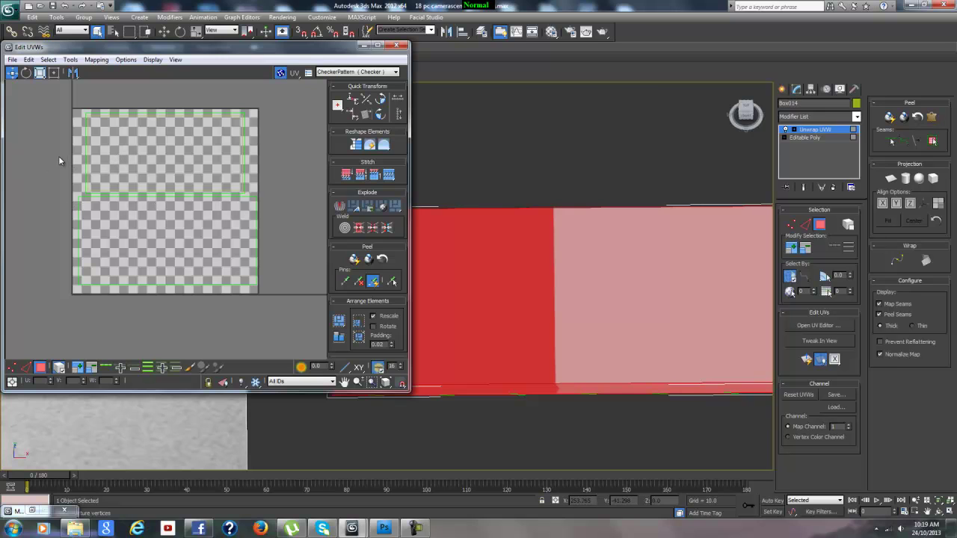
{"action": "left_click", "coordinate": [110, 154]}
{"action": "left_click", "coordinate": [126, 209]}
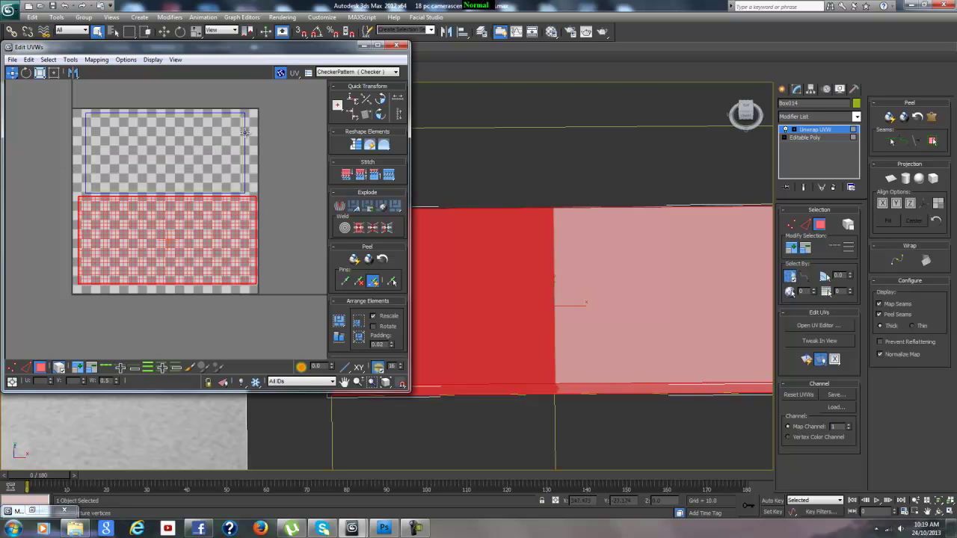
{"action": "left_click", "coordinate": [283, 74]}
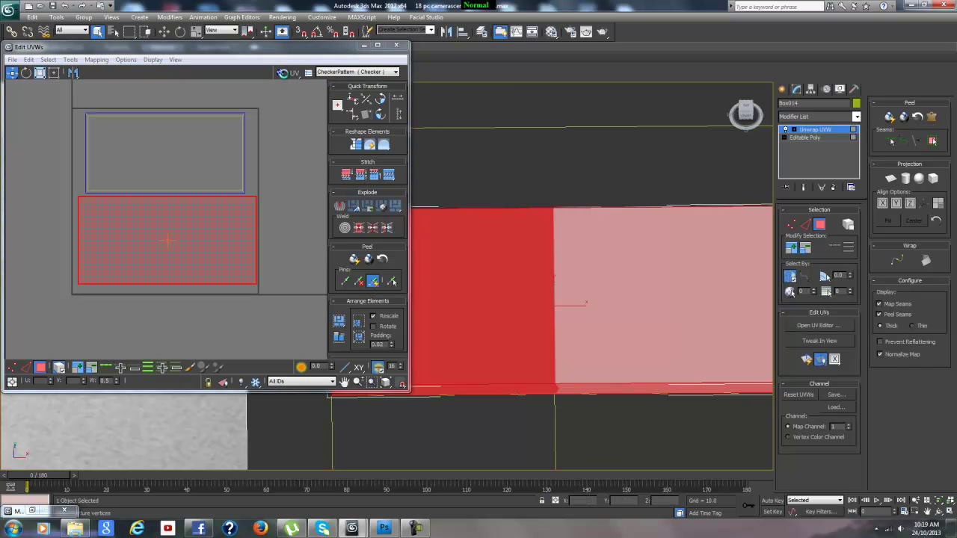
{"action": "left_click", "coordinate": [268, 158]}
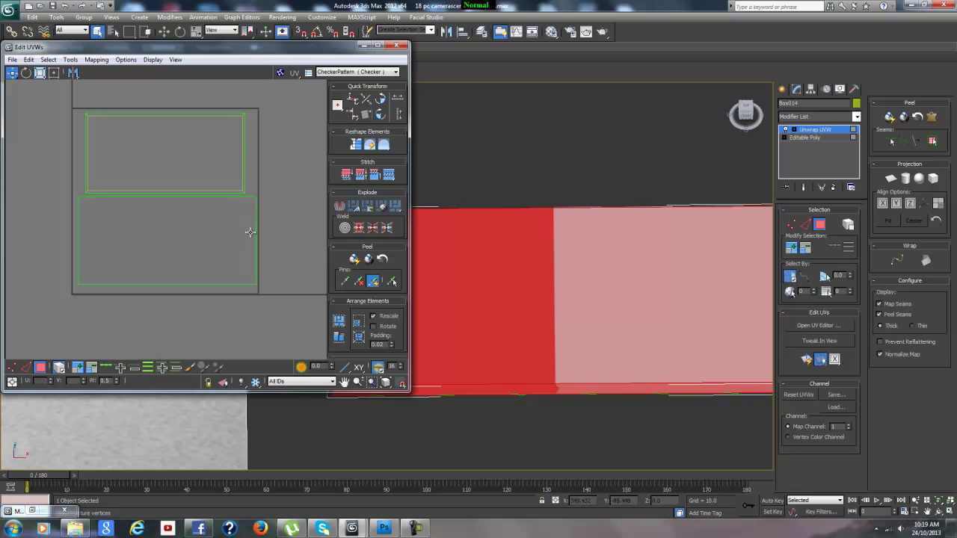
{"action": "left_click", "coordinate": [164, 248]}
{"action": "left_click_drag", "start_coordinate": [178, 248], "coordinate": [175, 248]}
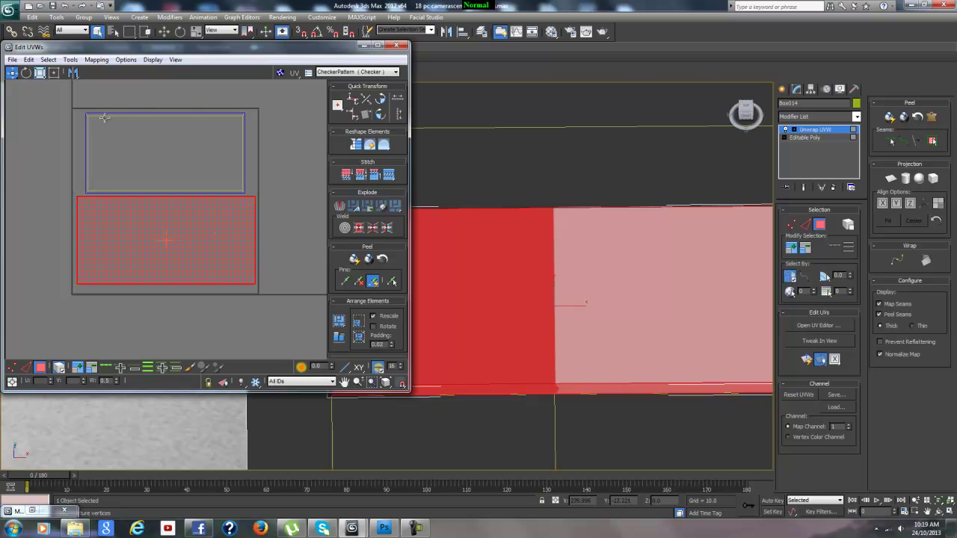
{"action": "left_click", "coordinate": [196, 83]}
{"action": "left_click", "coordinate": [279, 73]}
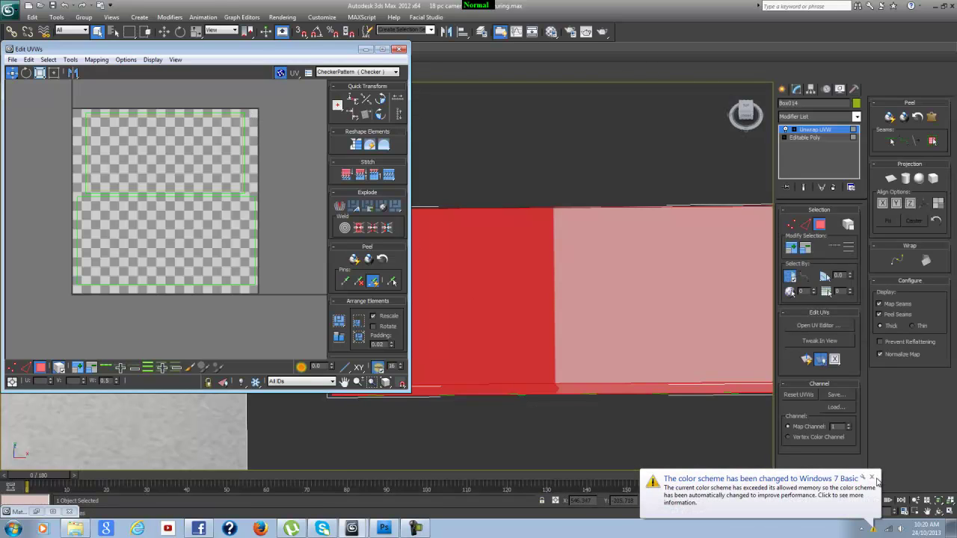
Render the UVW template at 1024 × 1024 with invisible edges included.
{"action": "left_click", "coordinate": [872, 477]}
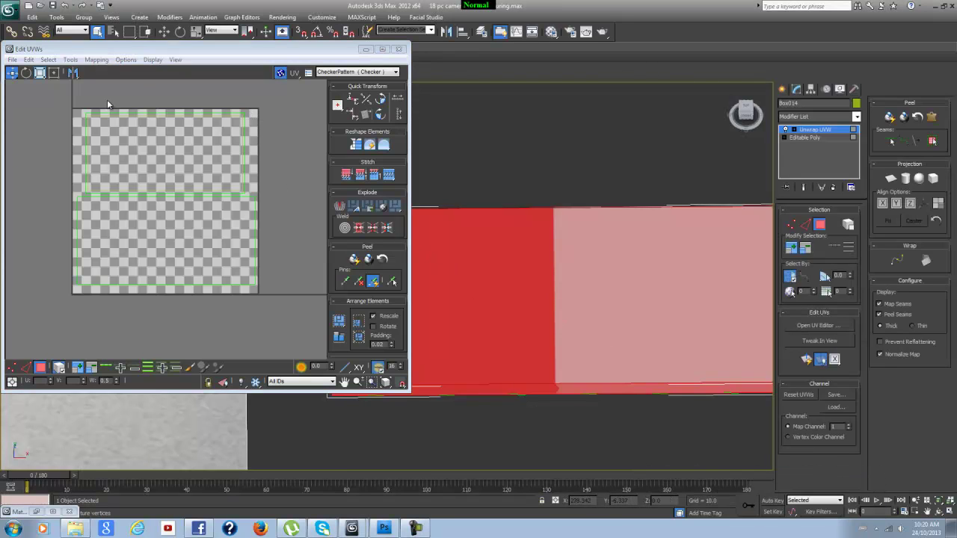
{"action": "left_click_drag", "start_coordinate": [155, 53], "coordinate": [192, 57]}
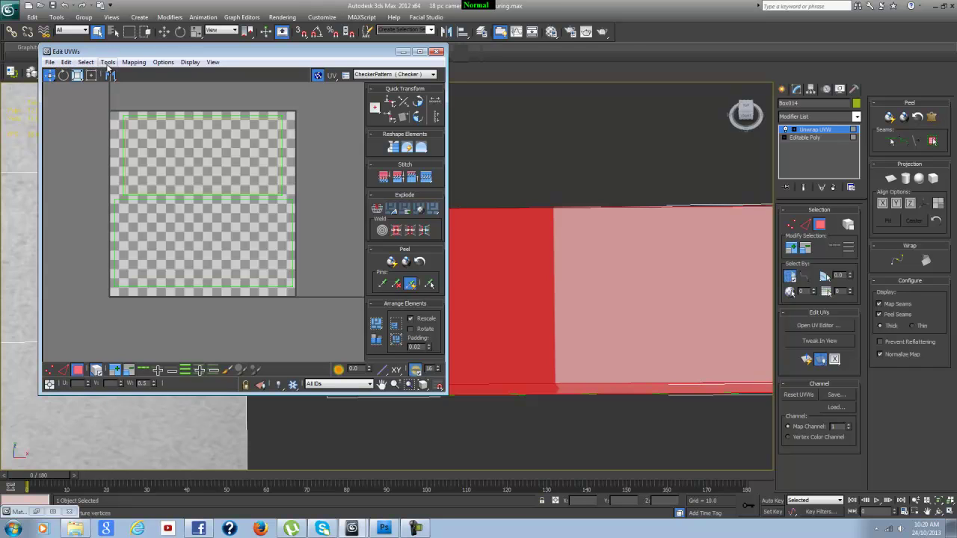
{"action": "left_click", "coordinate": [108, 63]}
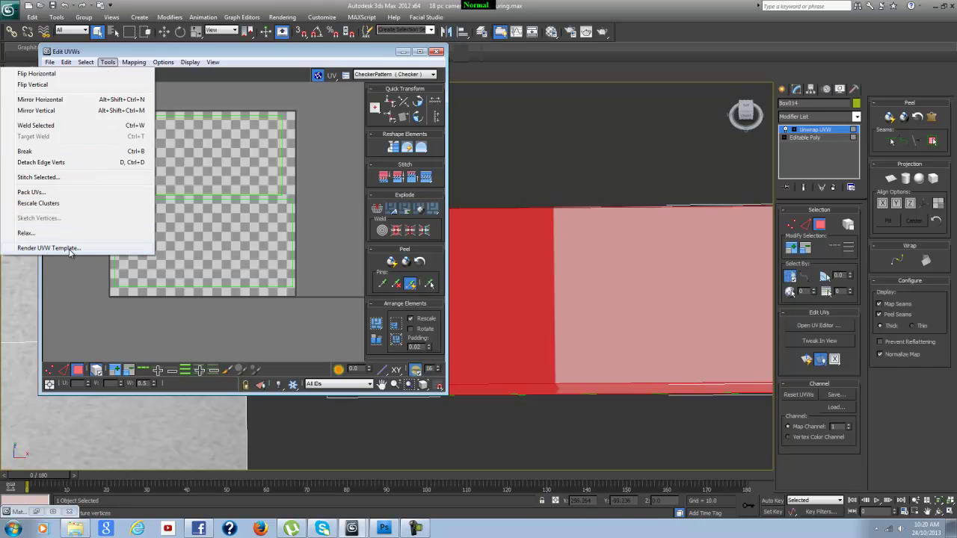
{"action": "left_click", "coordinate": [70, 253]}
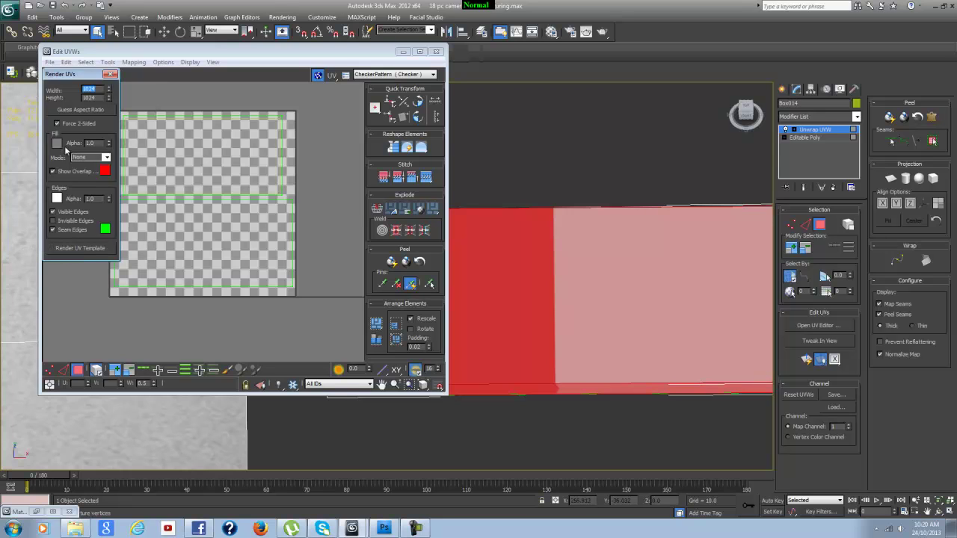
{"action": "left_click_drag", "start_coordinate": [60, 76], "coordinate": [60, 76]}
{"action": "left_click", "coordinate": [53, 222]}
{"action": "left_click", "coordinate": [77, 249]}
{"action": "left_click", "coordinate": [124, 237]}
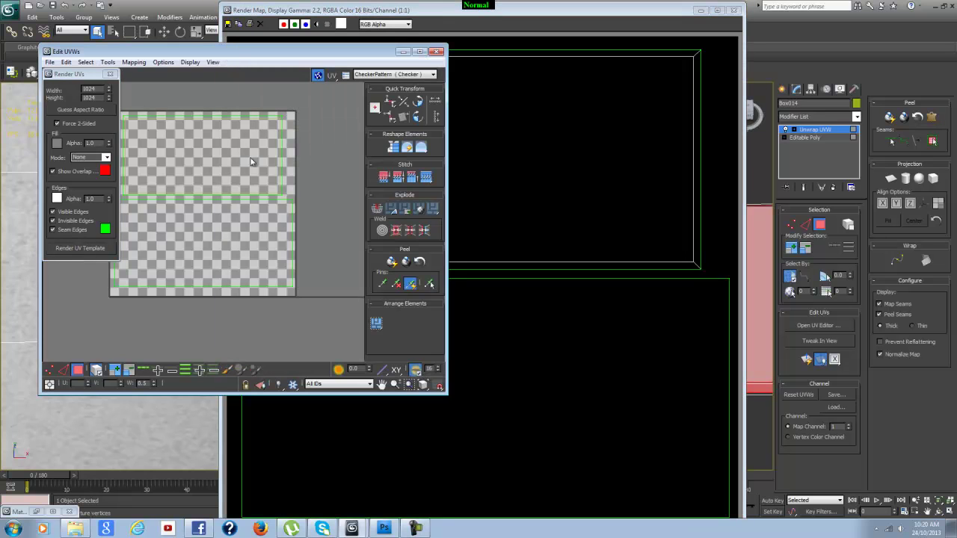
Start saving the rendered UVW template and set its file type to Targa Image File.
{"action": "left_click_drag", "start_coordinate": [268, 52], "coordinate": [178, 116]}
{"action": "left_click_drag", "start_coordinate": [427, 15], "coordinate": [481, 34]}
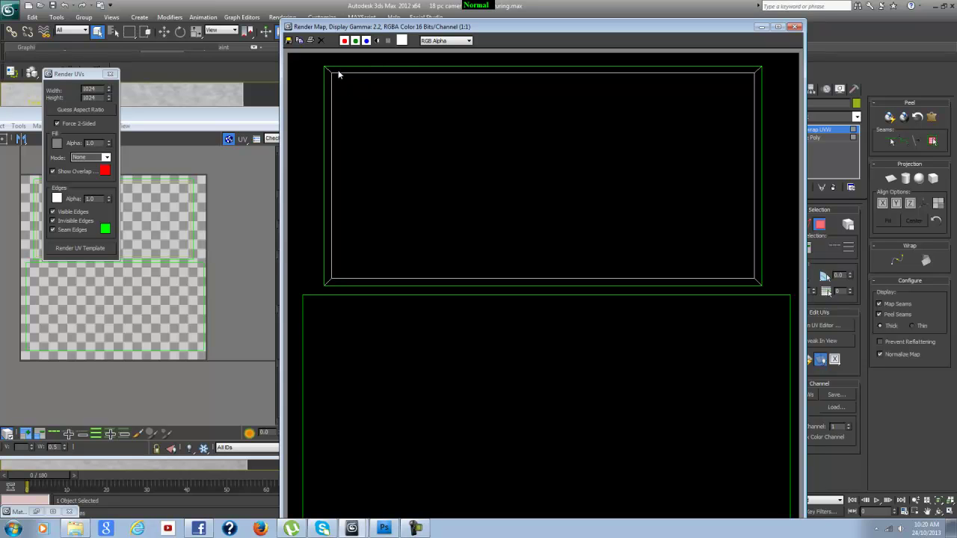
{"action": "left_click", "coordinate": [288, 42]}
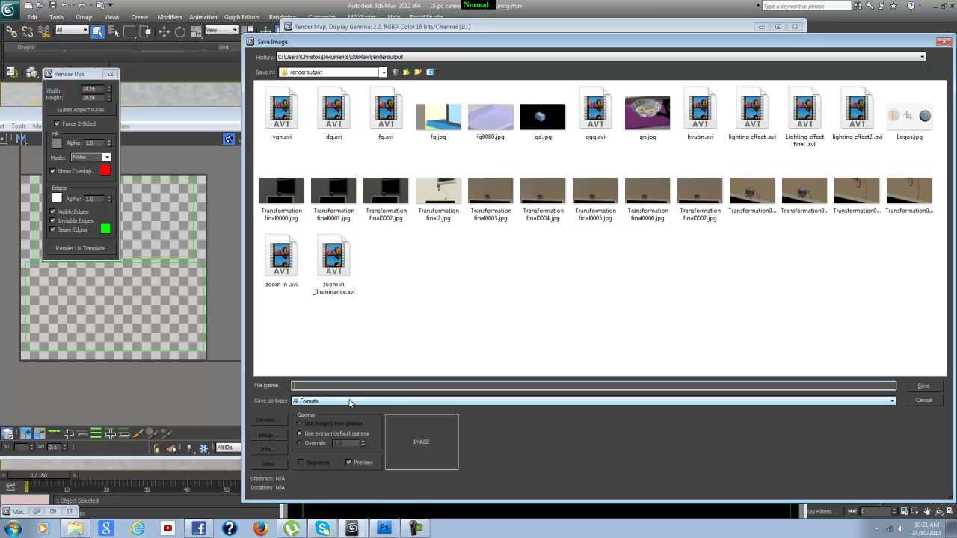
{"action": "left_click", "coordinate": [333, 403]}
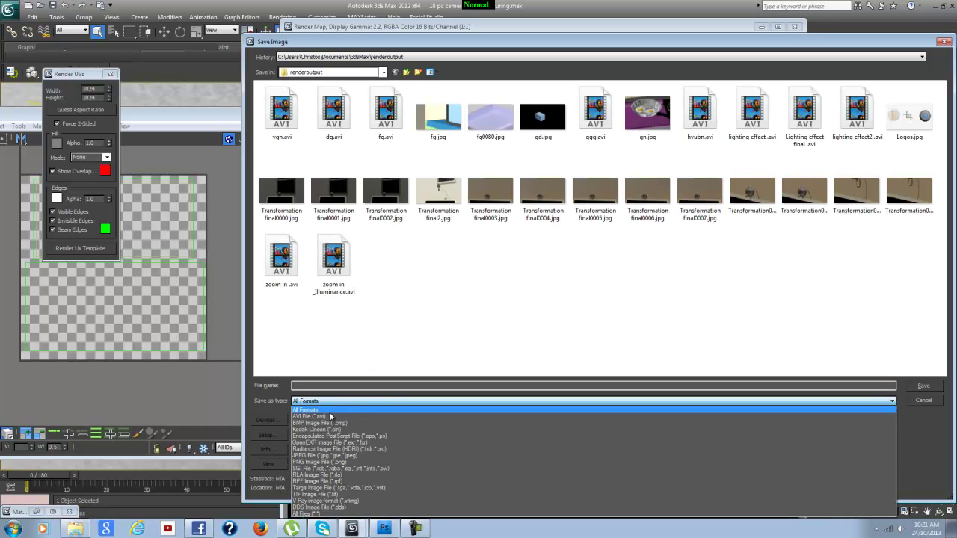
{"action": "left_click", "coordinate": [325, 488]}
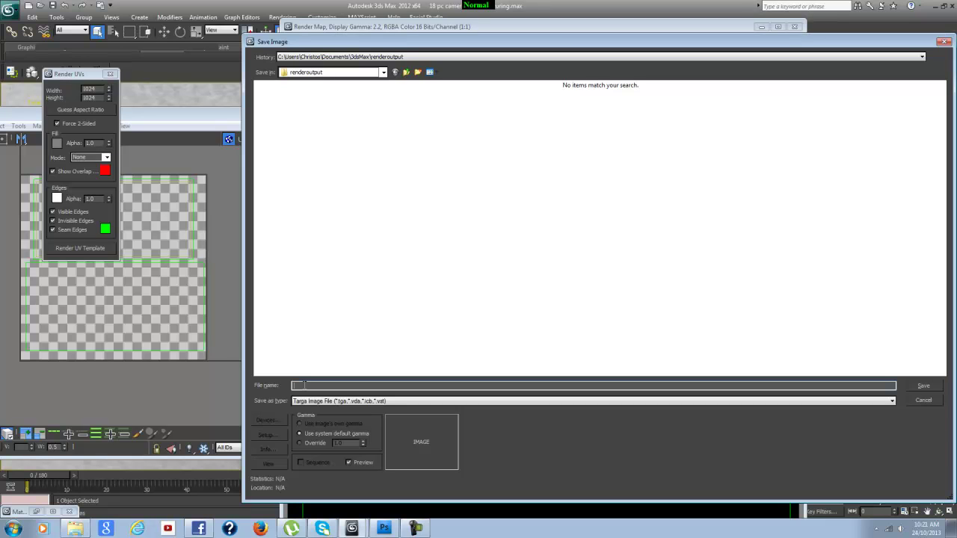
Name the template image file "My fist Unwraping".
{"action": "key", "text": "Caps_Lock"}
{"action": "type", "text": "M"}
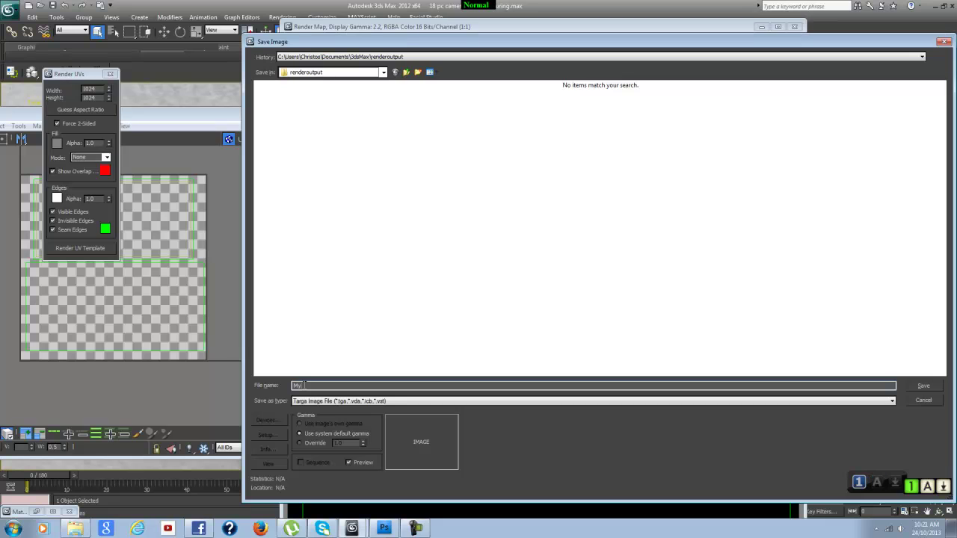
{"action": "type", "text": "y f"}
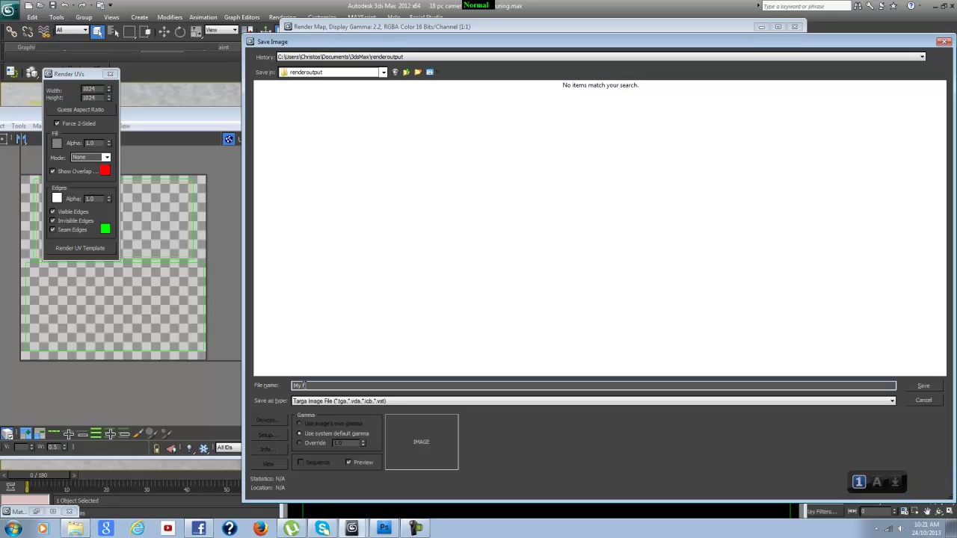
{"action": "type", "text": "irst"}
{"action": "key", "text": "Caps_Lock"}
{"action": "type", "text": "U"}
{"action": "key", "text": "Caps_Lock"}
{"action": "type", "text": "nw"}
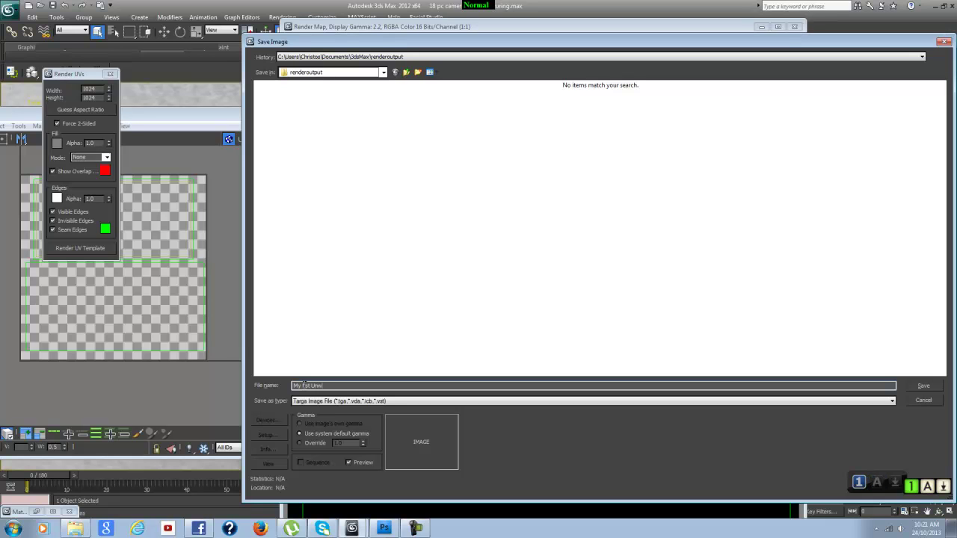
{"action": "type", "text": "raping"}
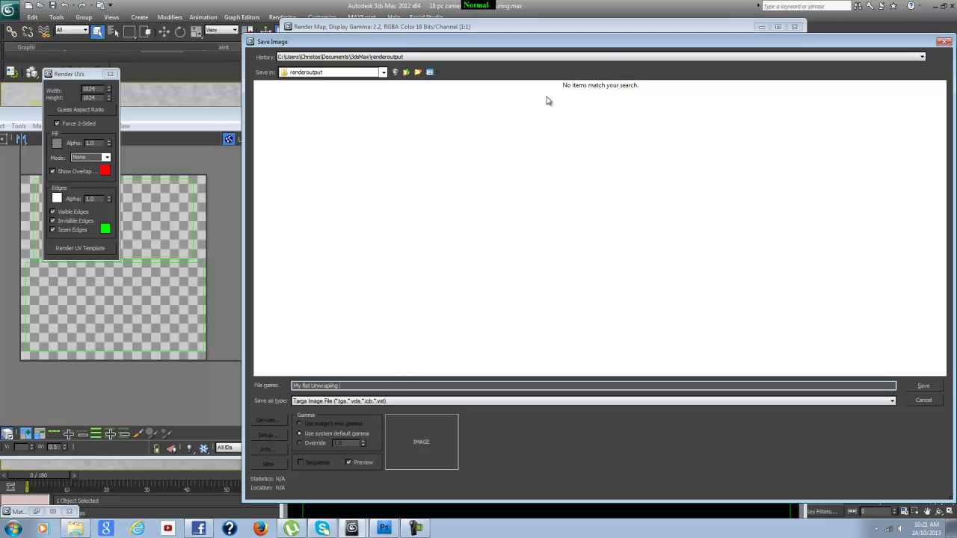
Change the save location to the Pc Cam photos folder on the Desktop.
{"action": "left_click_drag", "start_coordinate": [591, 48], "coordinate": [551, 44]}
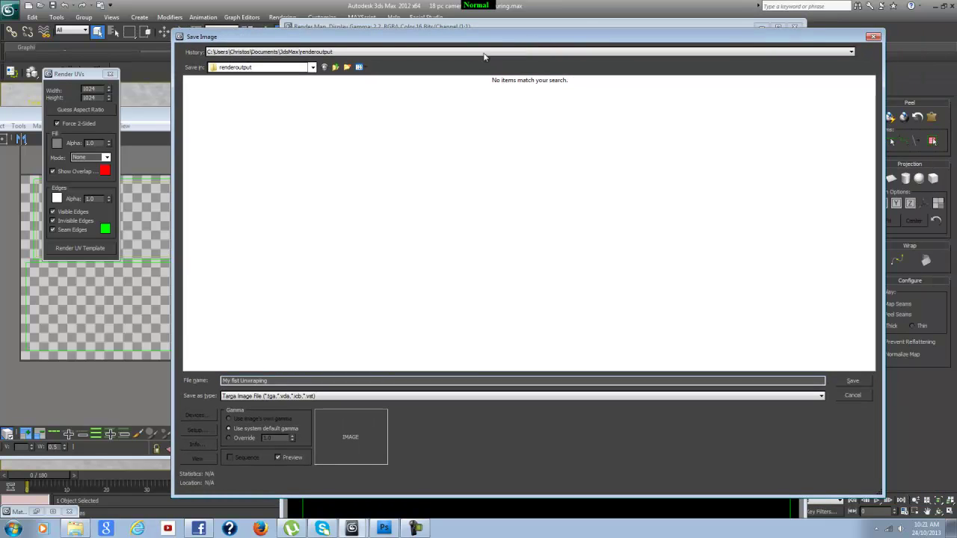
{"action": "left_click", "coordinate": [336, 68]}
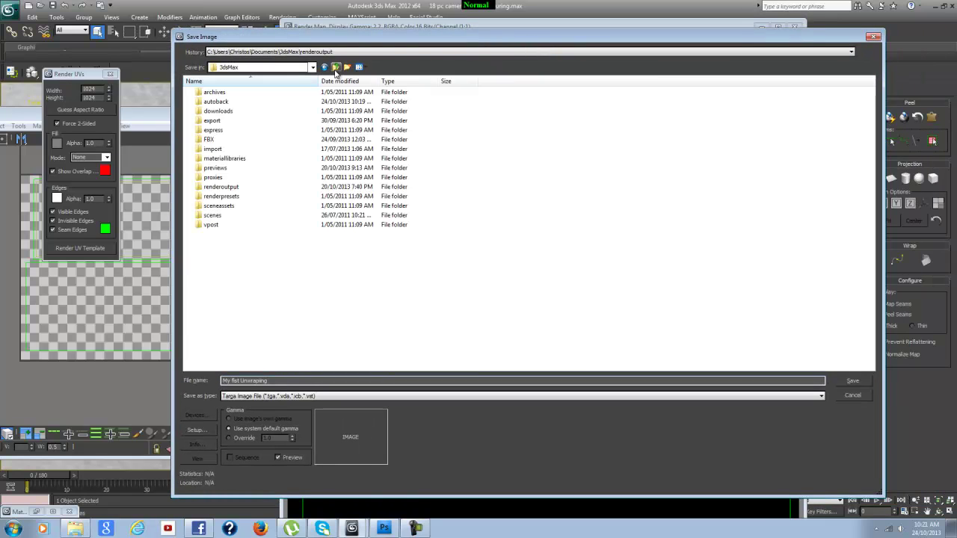
{"action": "left_click", "coordinate": [335, 67]}
{"action": "left_click", "coordinate": [336, 67]}
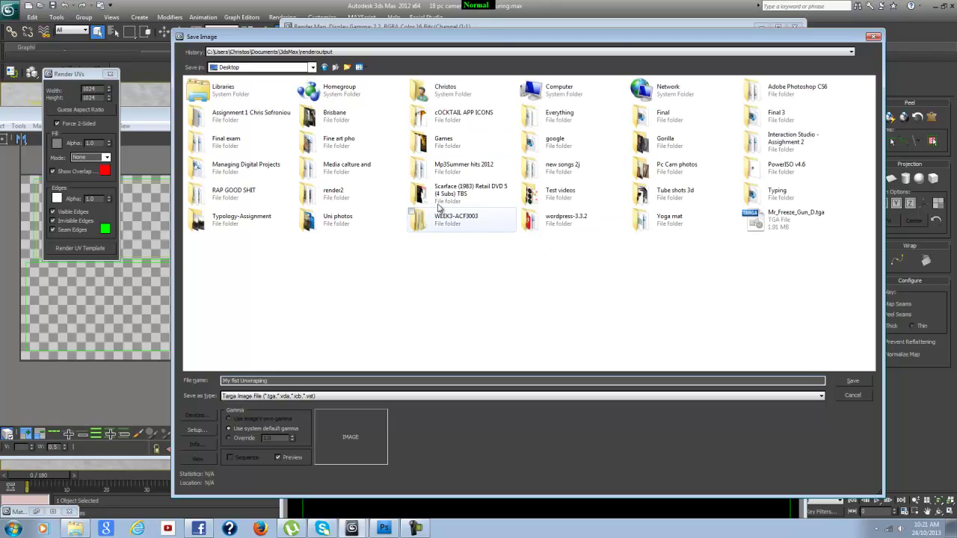
{"action": "double_click", "coordinate": [562, 98]}
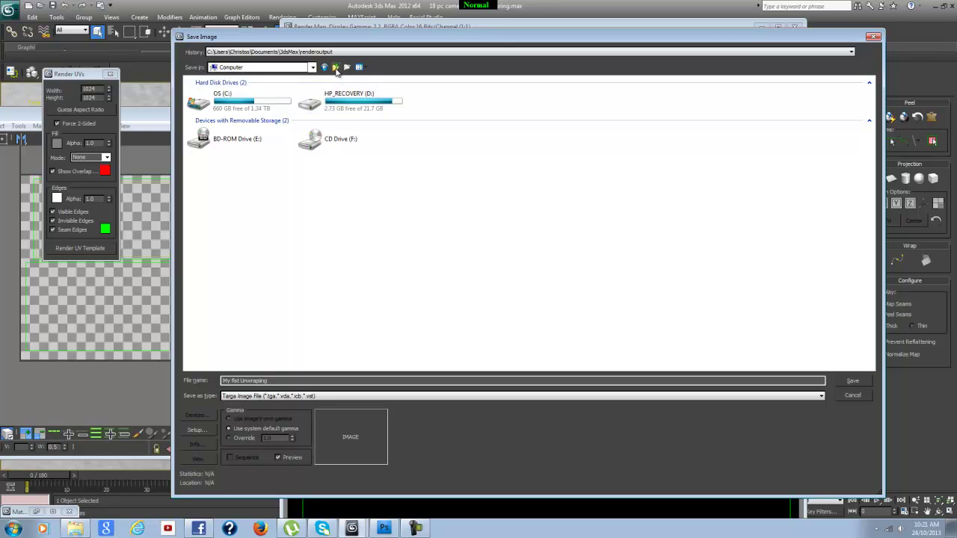
{"action": "left_click", "coordinate": [335, 67]}
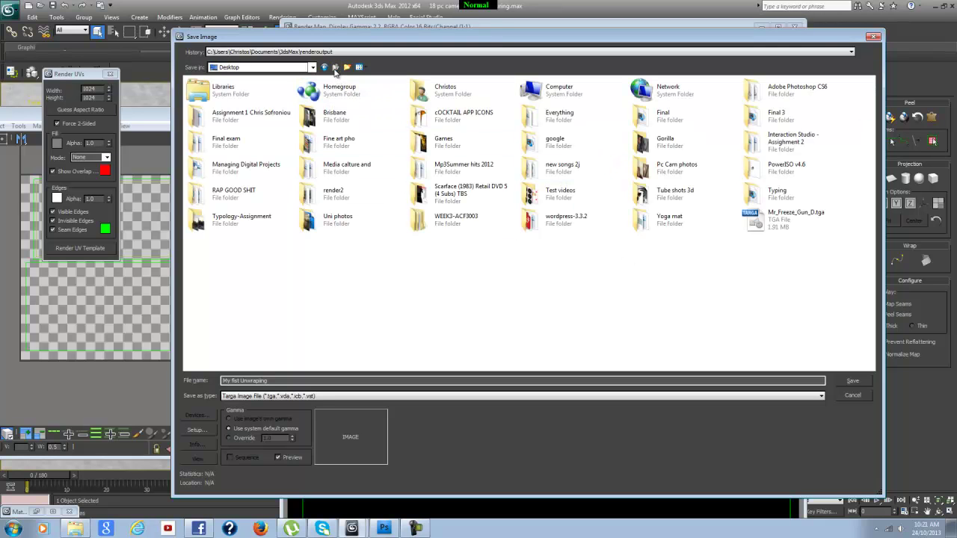
{"action": "double_click", "coordinate": [667, 176]}
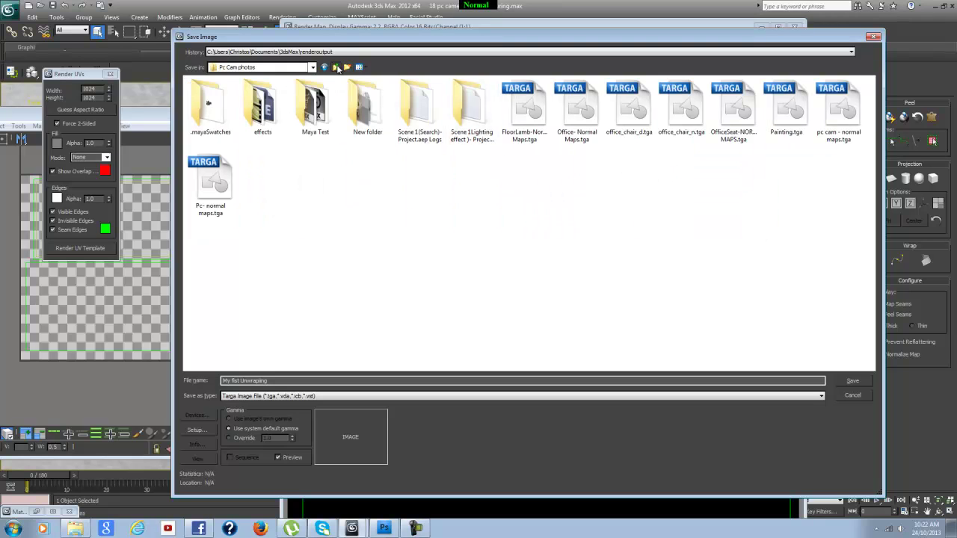
{"action": "left_click", "coordinate": [336, 68]}
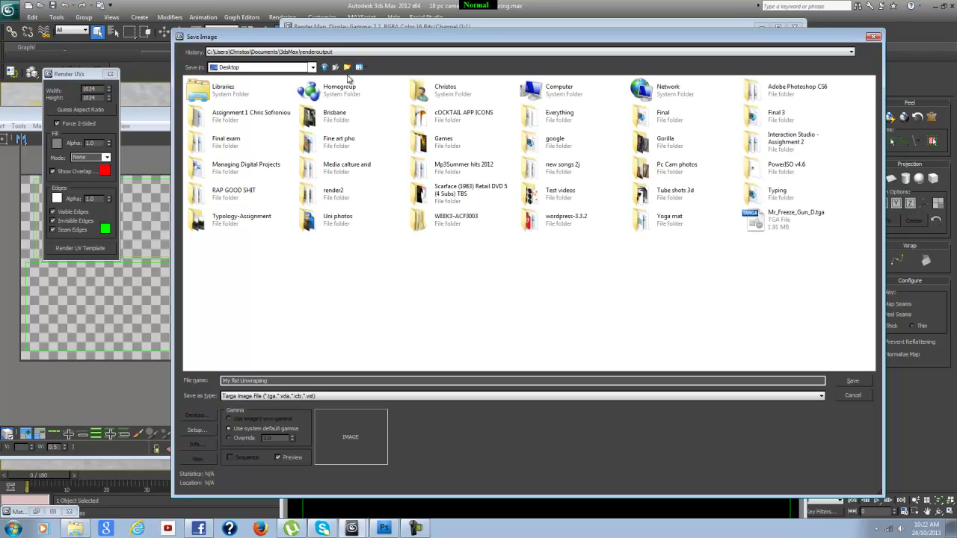
{"action": "left_click", "coordinate": [325, 68]}
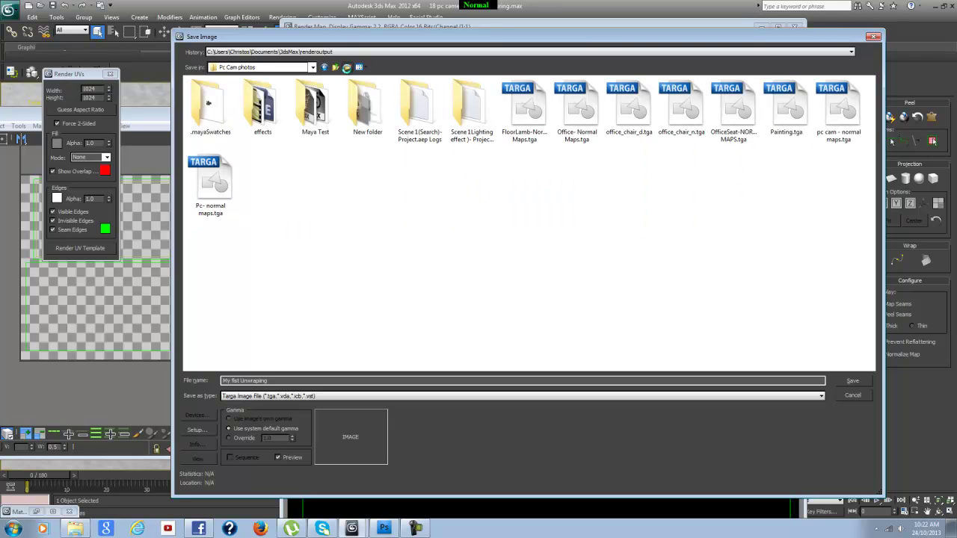
Create a folder named "new maps" and save the template image in it as a 32-bit compressed Targa.
{"action": "left_click", "coordinate": [346, 67]}
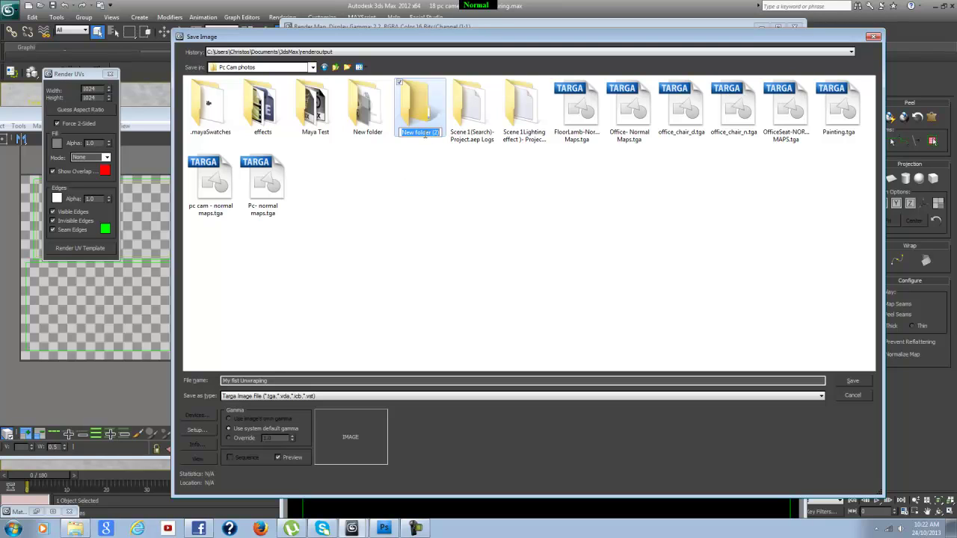
{"action": "type", "text": "new maps"}
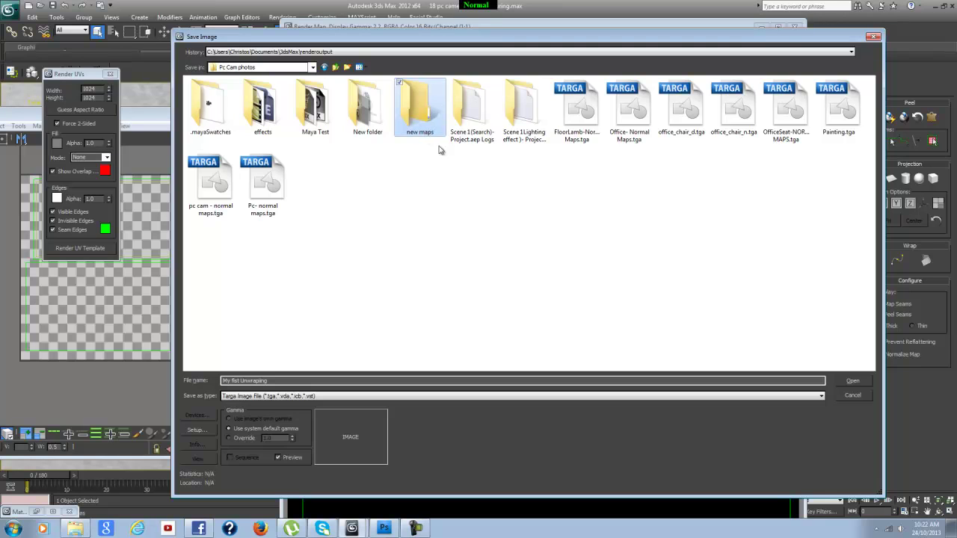
{"action": "left_click", "coordinate": [466, 207]}
{"action": "double_click", "coordinate": [419, 112]}
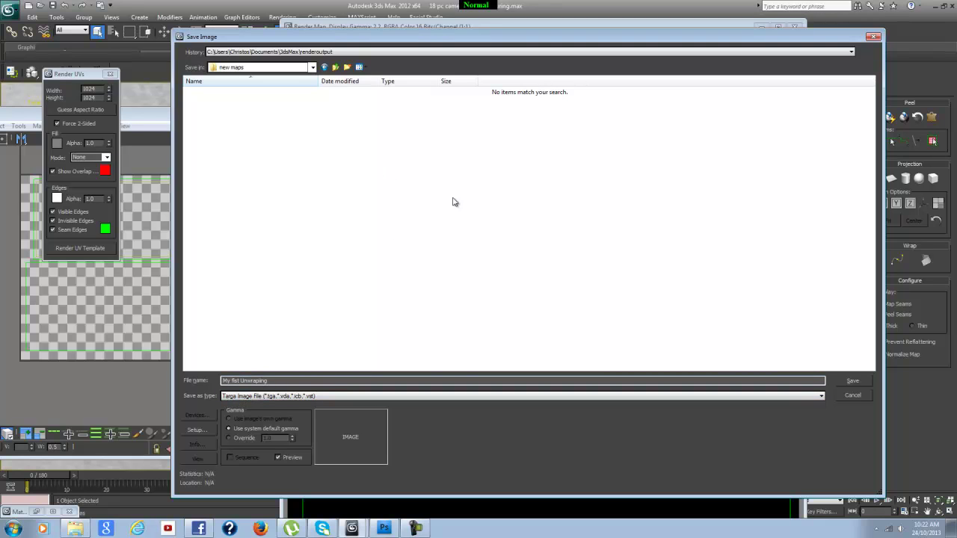
{"action": "left_click", "coordinate": [853, 380]}
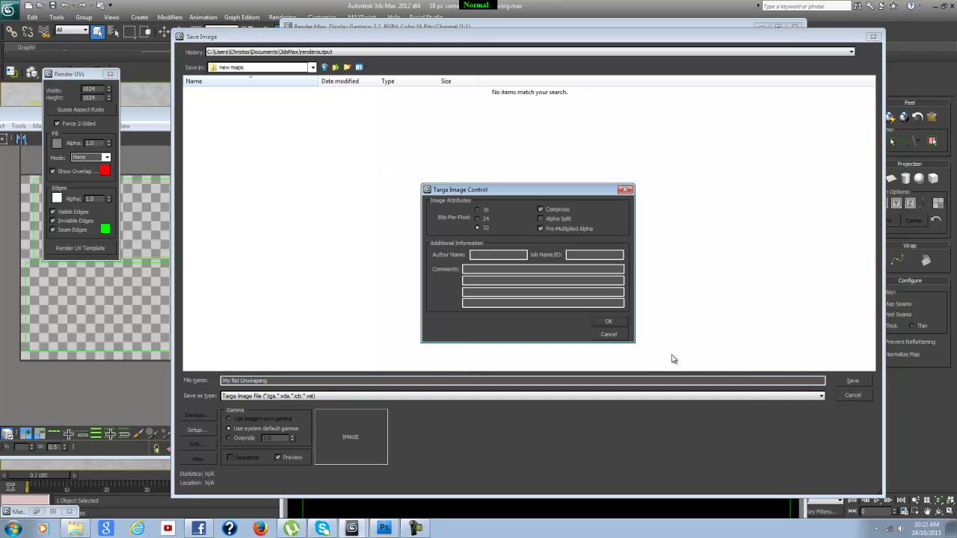
{"action": "left_click", "coordinate": [609, 322]}
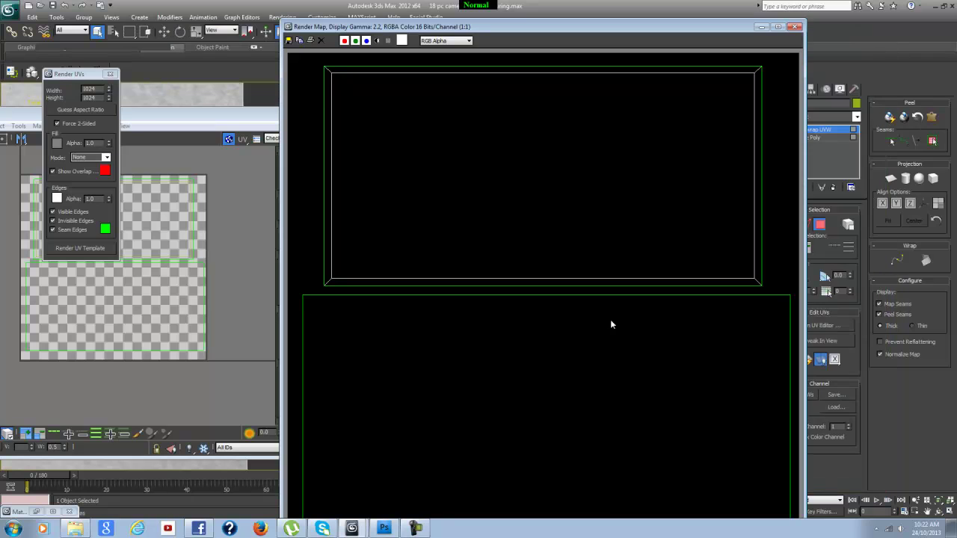
Close the rendered map, the UV rendering settings and the UV editor.
{"action": "left_click", "coordinate": [797, 27]}
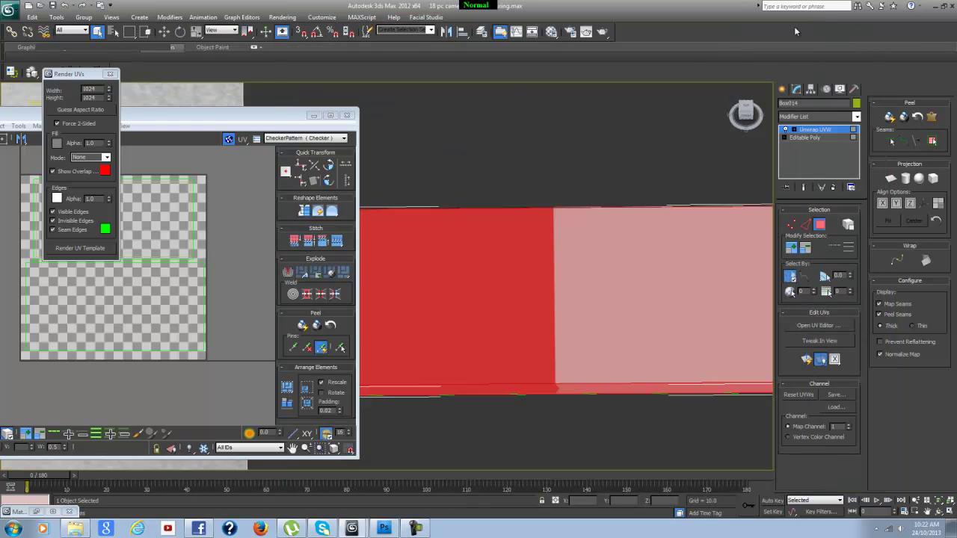
{"action": "left_click", "coordinate": [111, 75]}
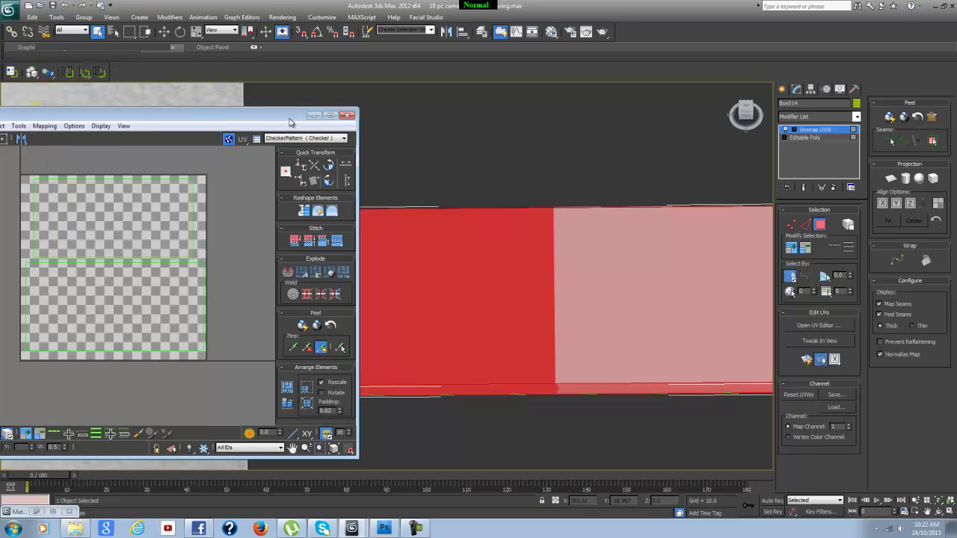
{"action": "left_click", "coordinate": [346, 118]}
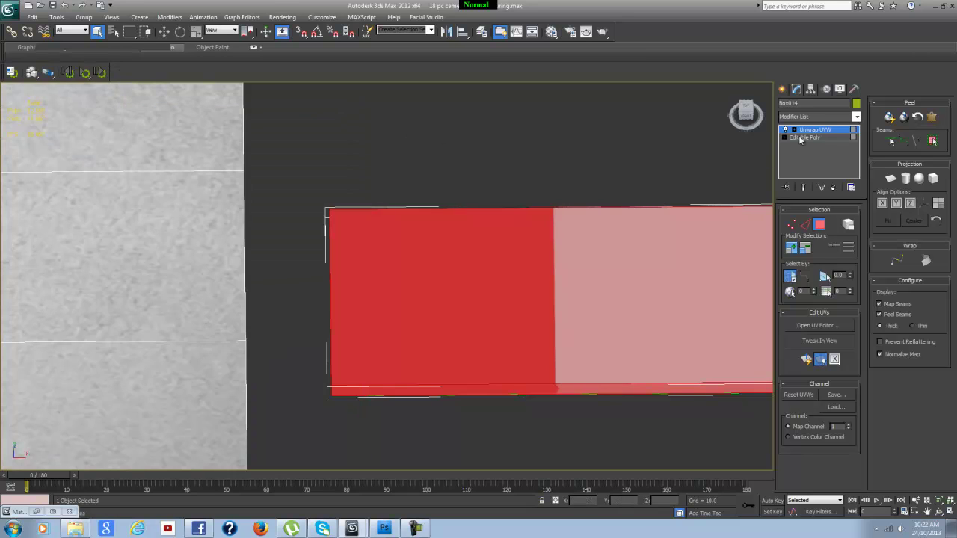
Collapse the box's Unwrap UVW modifier into the Editable Poly and view the whole box.
{"action": "right_click", "coordinate": [812, 132]}
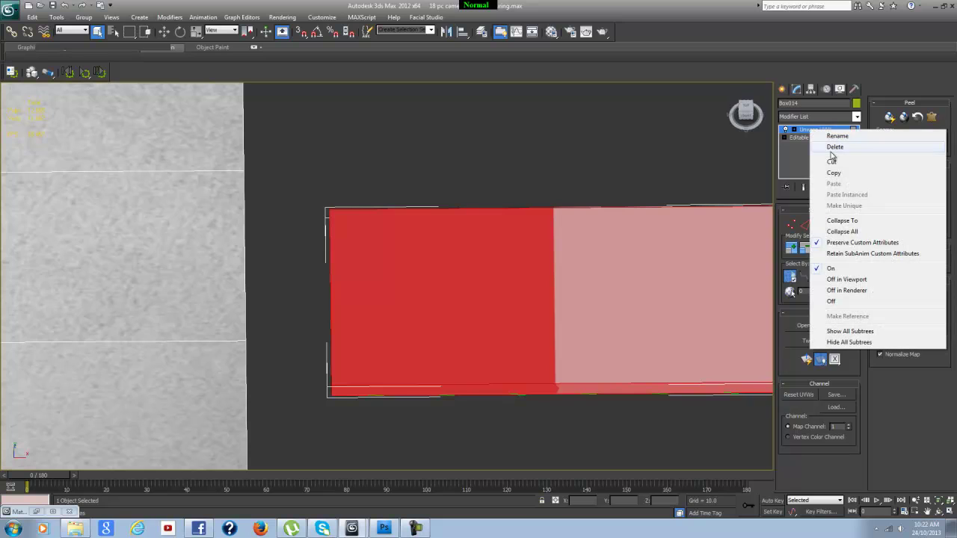
{"action": "left_click", "coordinate": [850, 222]}
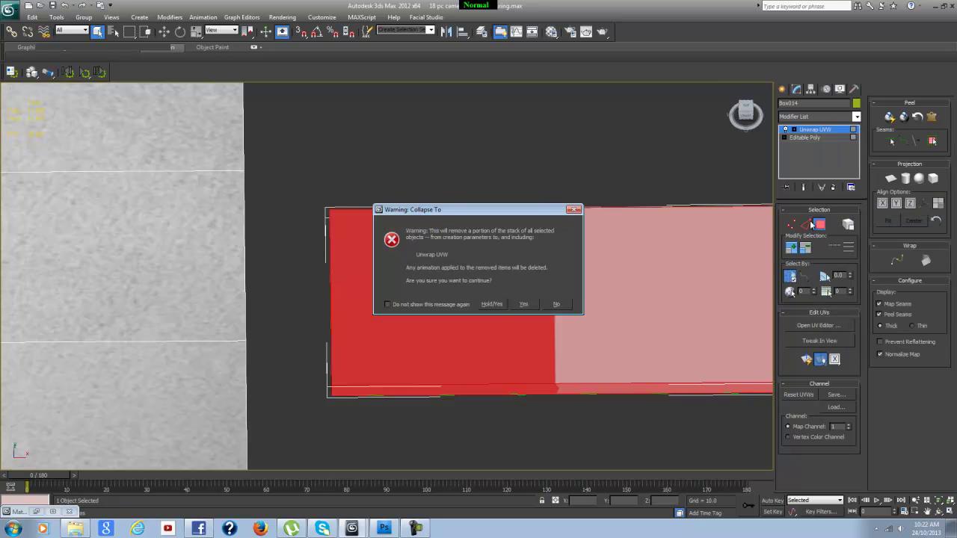
{"action": "left_click", "coordinate": [524, 305]}
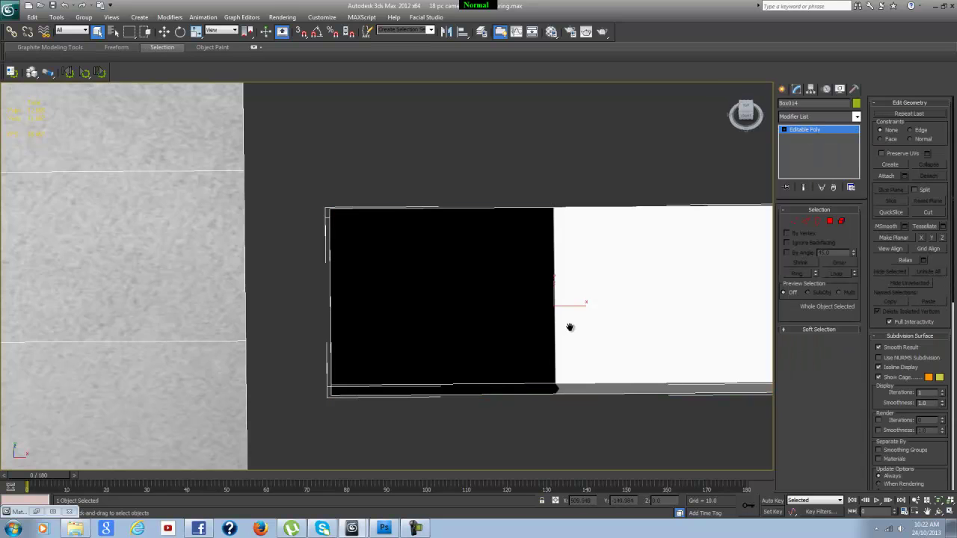
{"action": "middle_click_drag", "start_coordinate": [570, 327], "coordinate": [517, 284]}
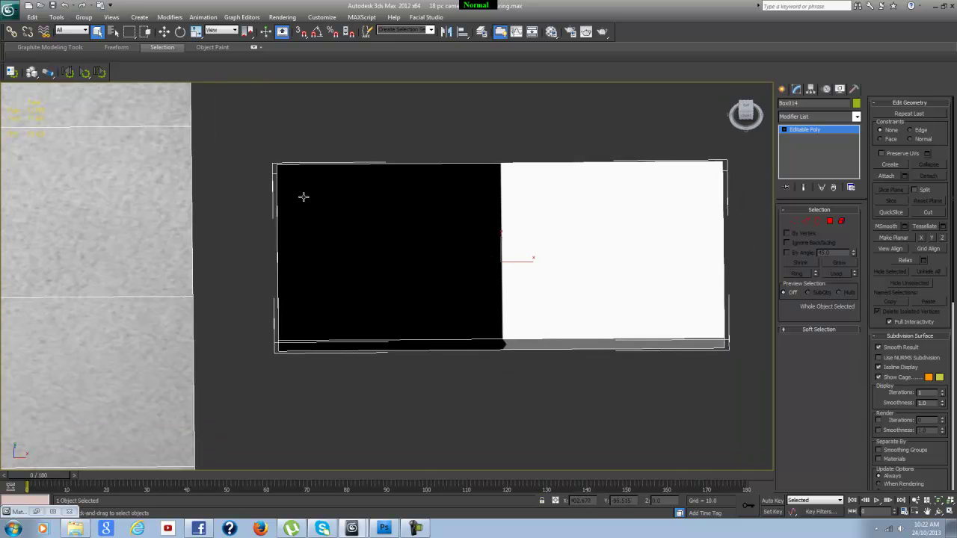
{"action": "middle_click_drag", "start_coordinate": [413, 257], "coordinate": [449, 312], "text": "alt"}
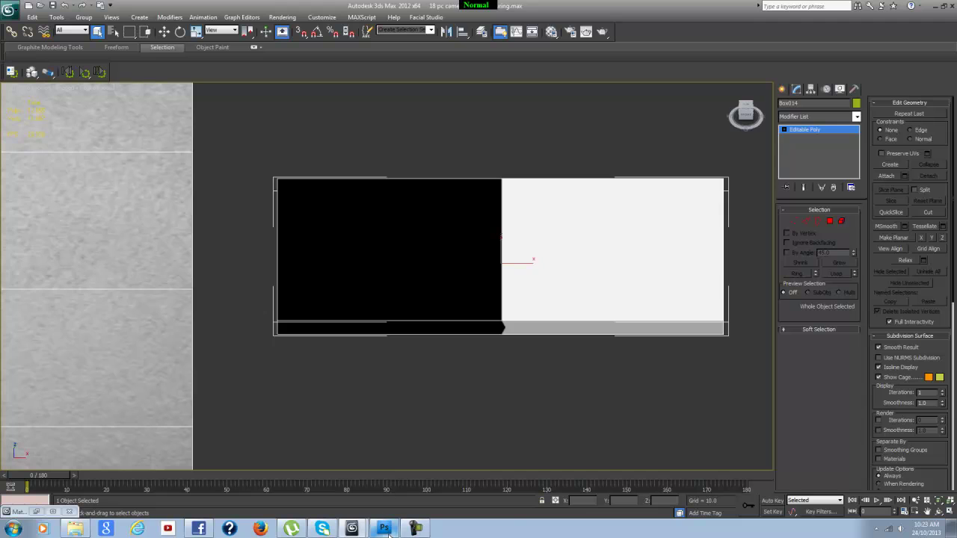
Switch to Photoshop and create a new white RGB document from the Clipboard preset, 577 × 31 pixels at 72 pixels/inch.
{"action": "mouse_move", "coordinate": [389, 532]}
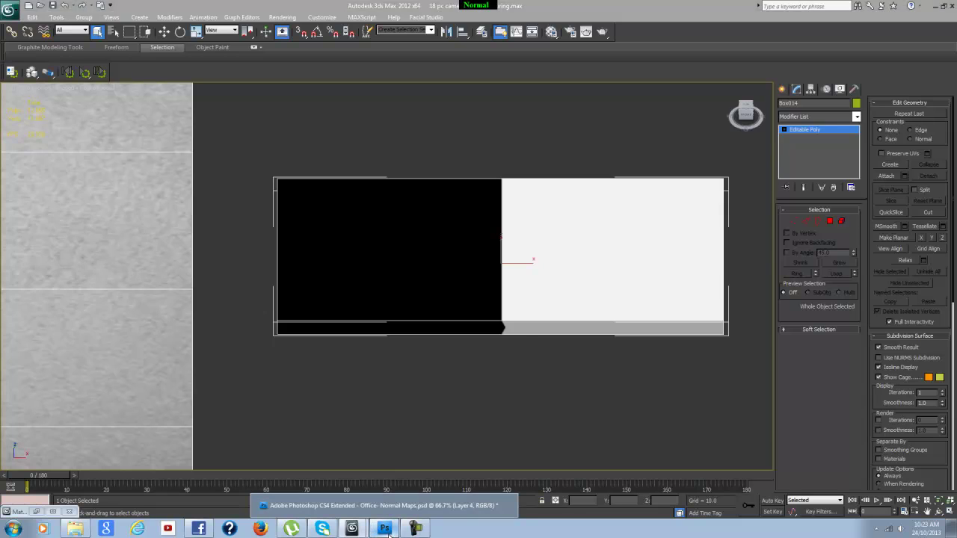
{"action": "left_click", "coordinate": [385, 529]}
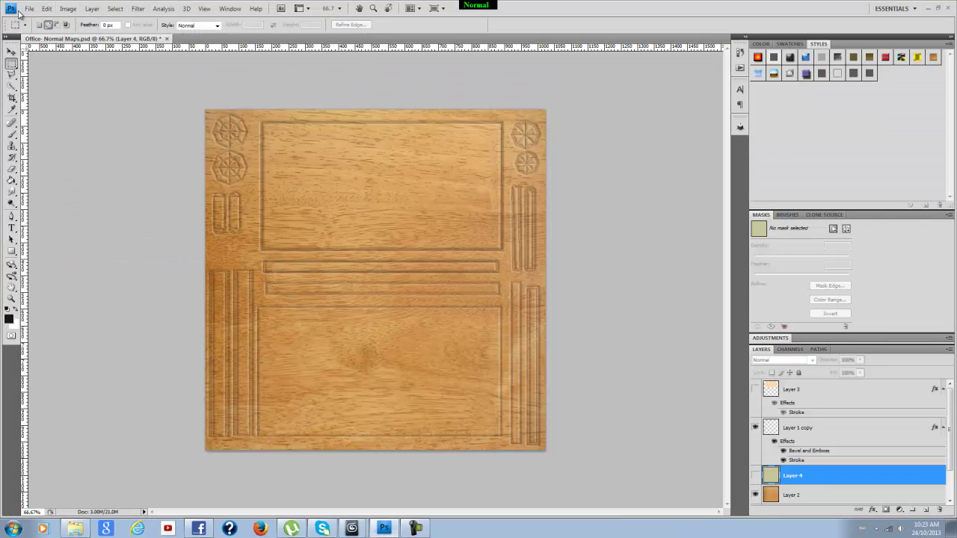
{"action": "left_click", "coordinate": [29, 9]}
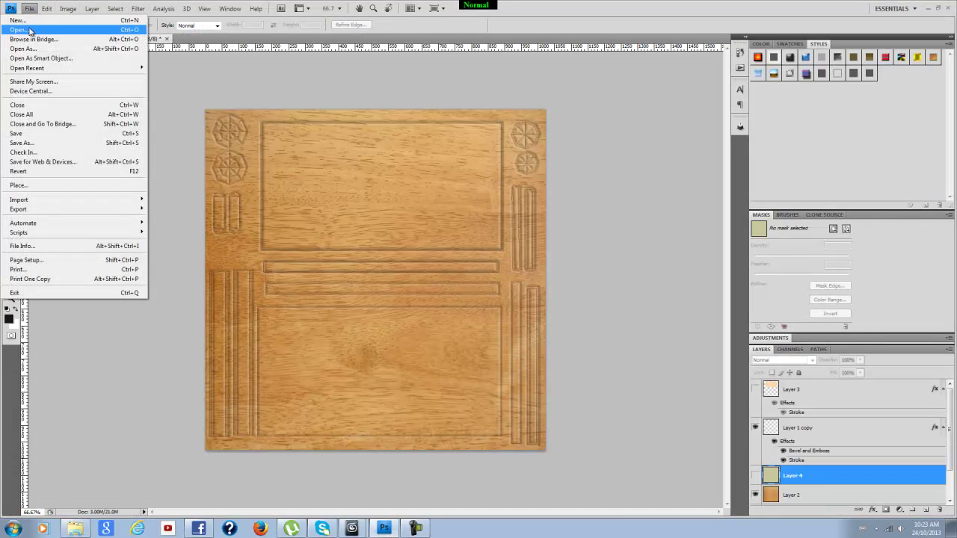
{"action": "left_click", "coordinate": [31, 21]}
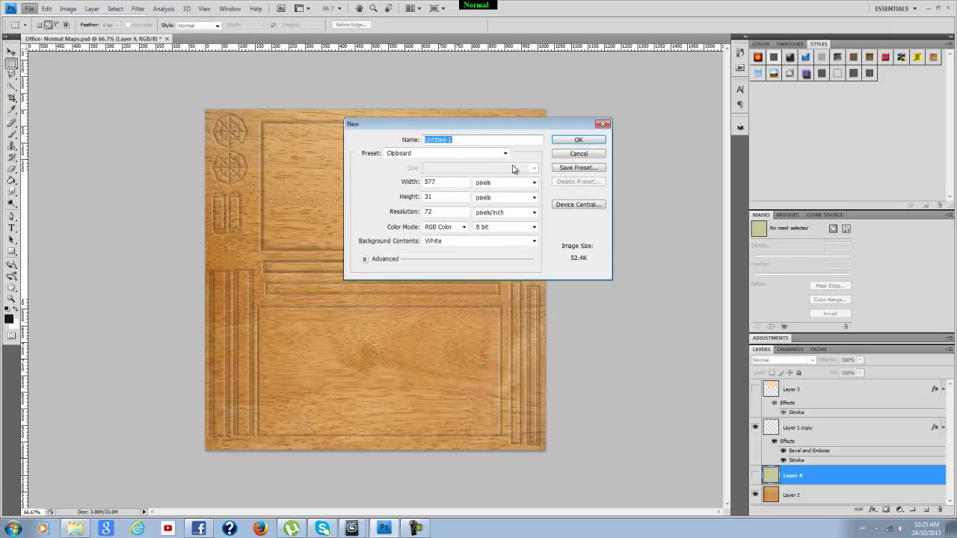
{"action": "left_click", "coordinate": [573, 140]}
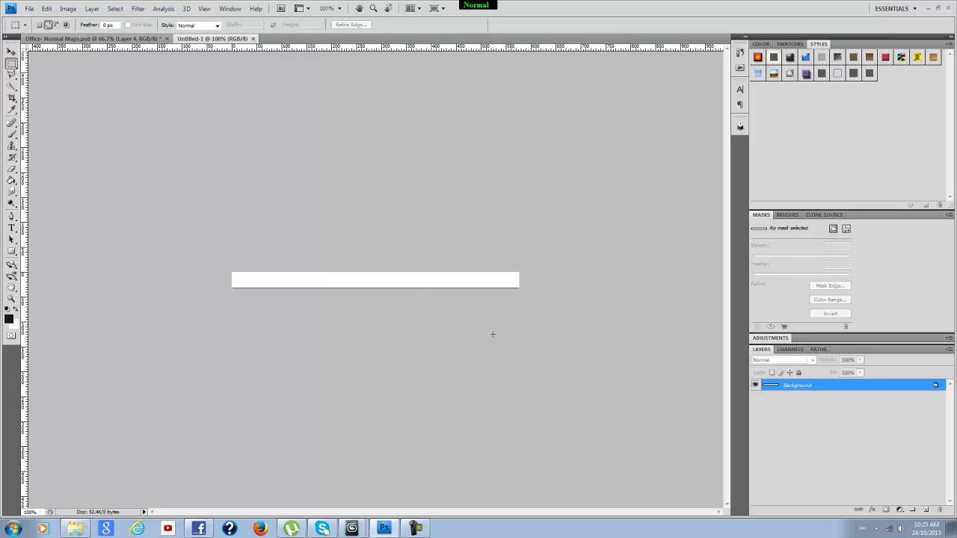
Open the "My fist Unwraping .tga" template from the "new maps" folder as its own Photoshop document.
{"action": "left_click", "coordinate": [75, 528]}
{"action": "scroll", "coordinate": [468, 238], "scroll_direction": "up", "scroll_amount": 10}
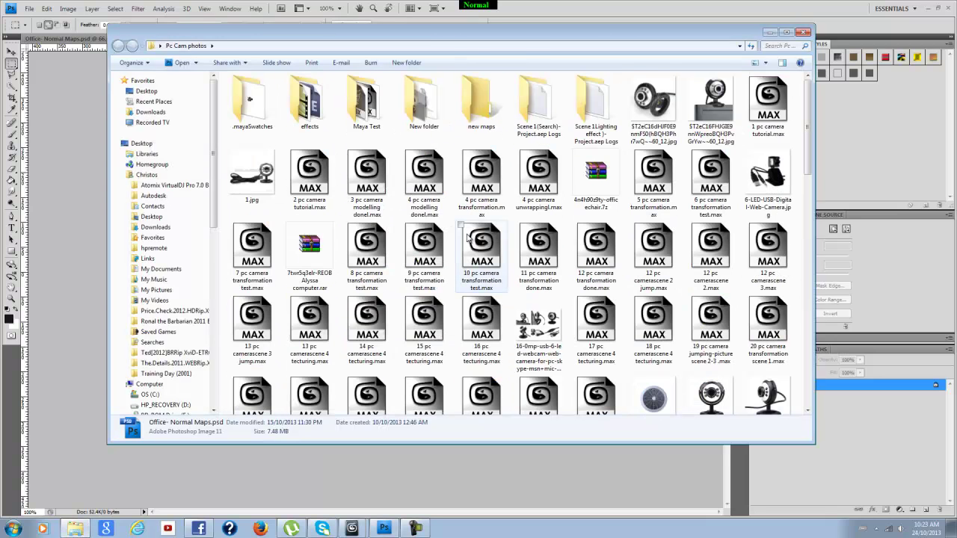
{"action": "left_click", "coordinate": [484, 111]}
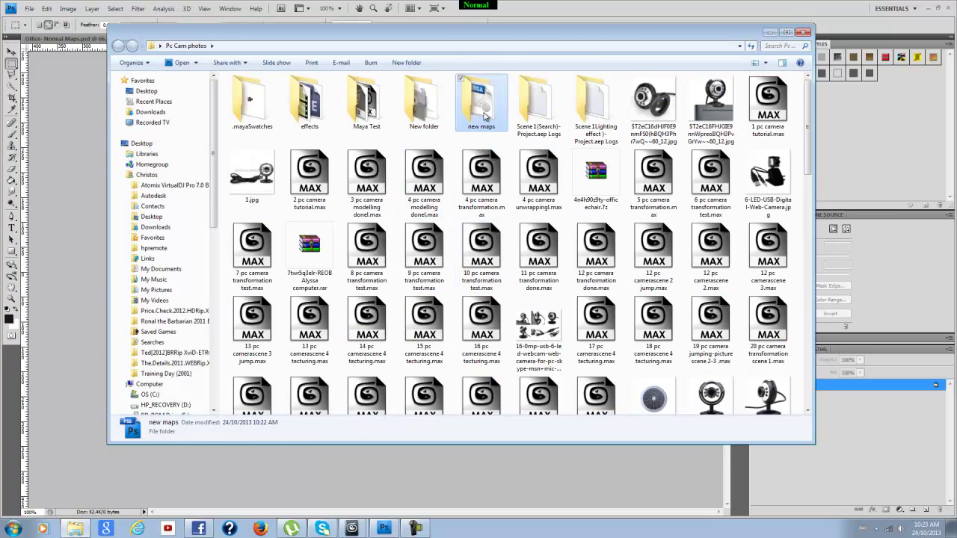
{"action": "double_click", "coordinate": [485, 110]}
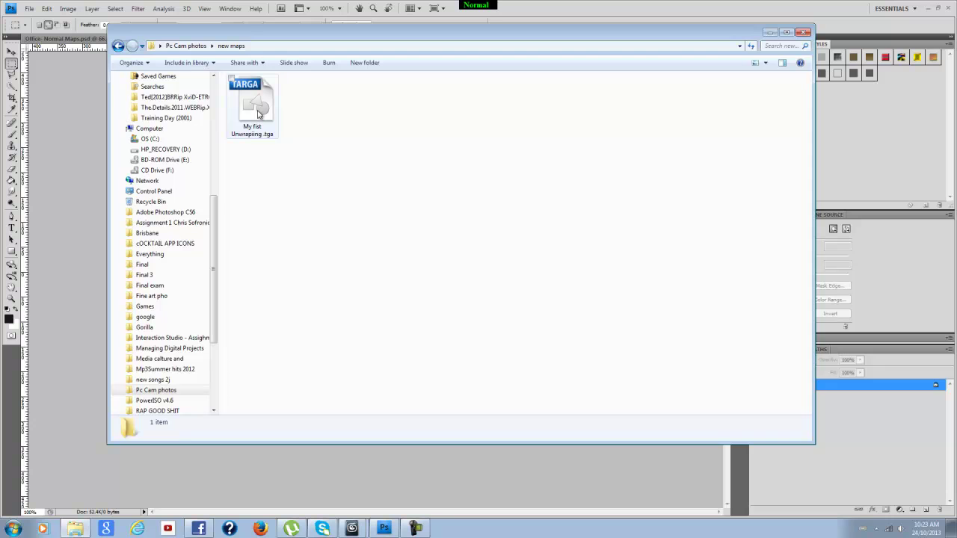
{"action": "left_click_drag", "start_coordinate": [247, 34], "coordinate": [563, 79]}
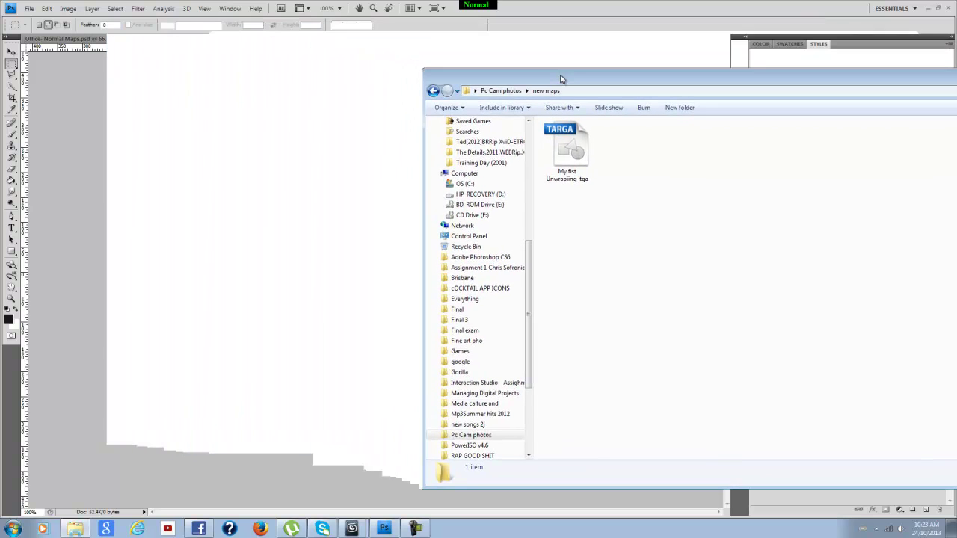
{"action": "left_click_drag", "start_coordinate": [575, 156], "coordinate": [283, 309]}
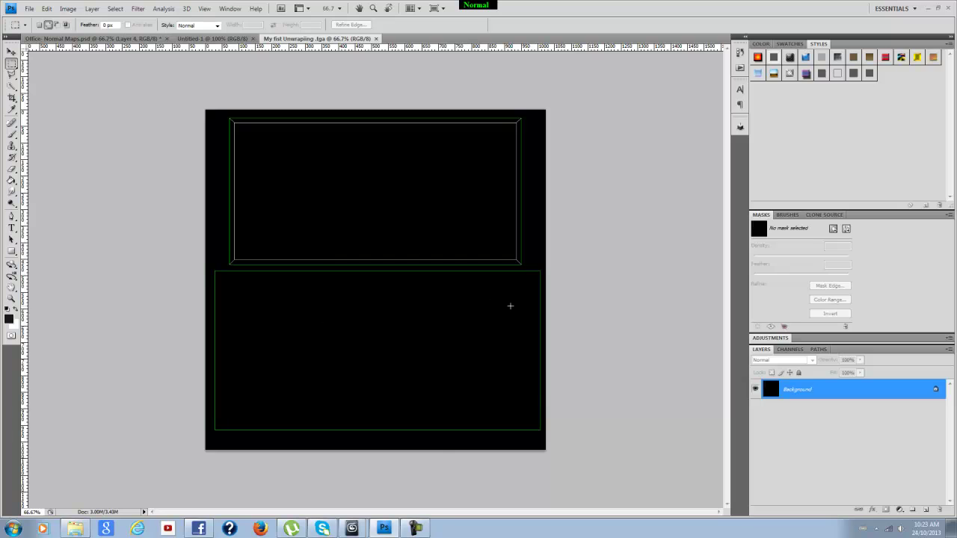
Load the Alpha 1 channel as a selection, copy the template lines onto a new layer and duplicate that layer.
{"action": "left_click", "coordinate": [789, 350]}
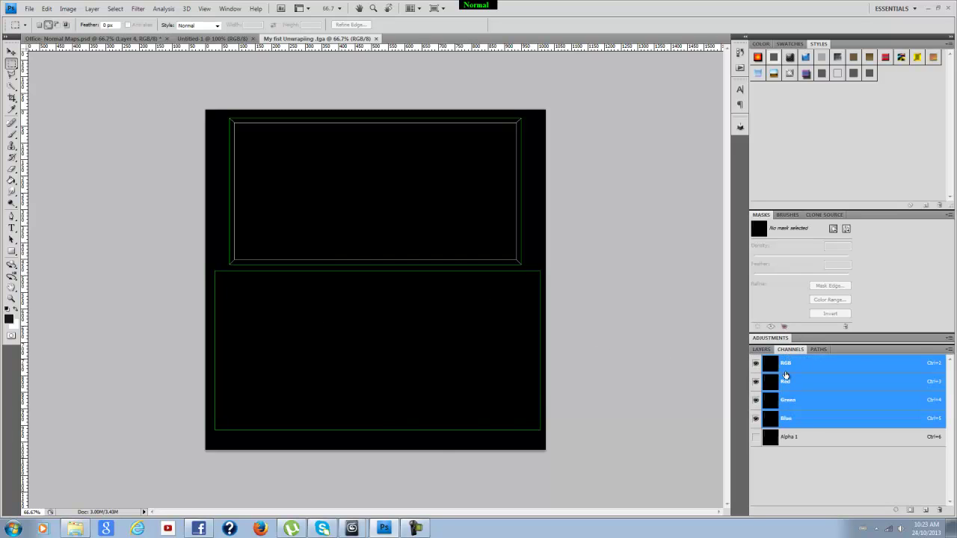
{"action": "left_click", "coordinate": [791, 440], "text": "ctrl"}
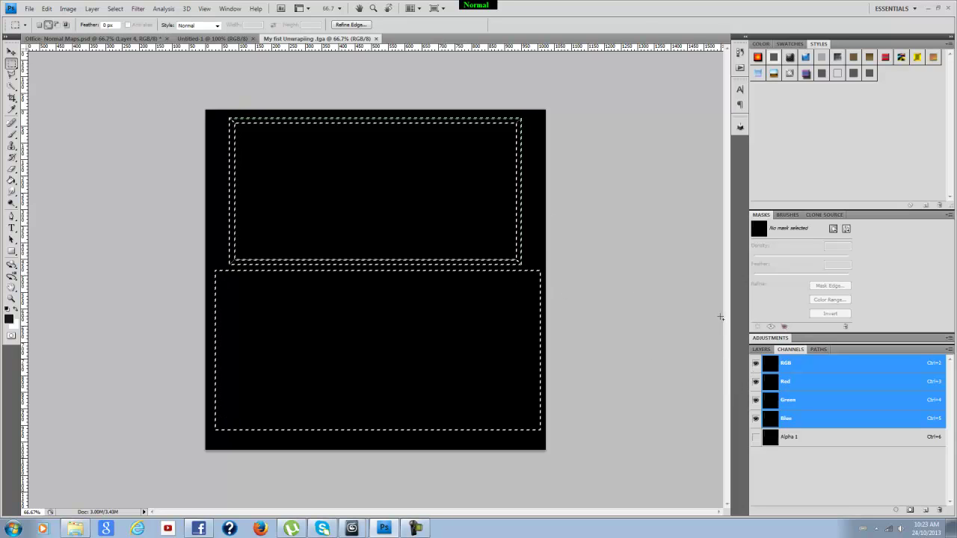
{"action": "left_click", "coordinate": [761, 349]}
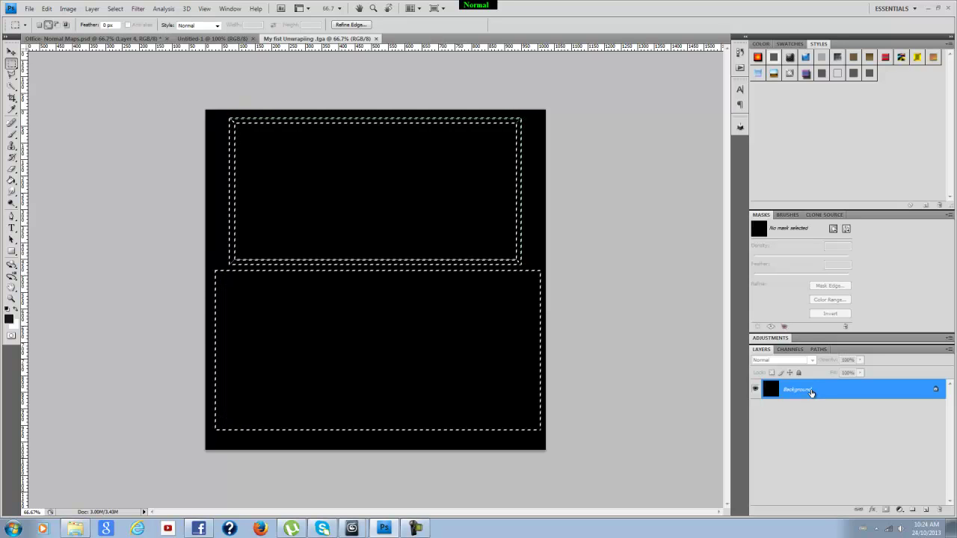
{"action": "key", "text": "ctrl+j"}
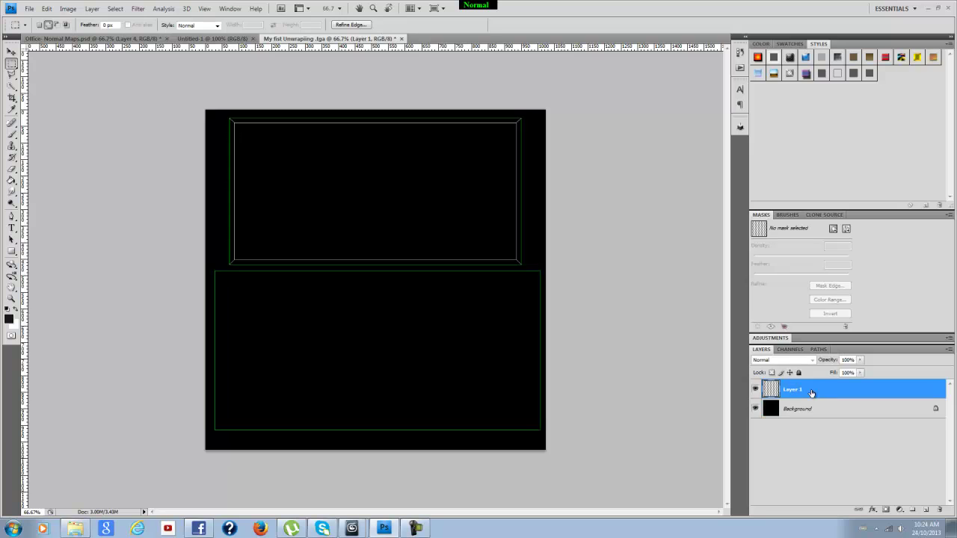
{"action": "key", "text": "ctrl+j"}
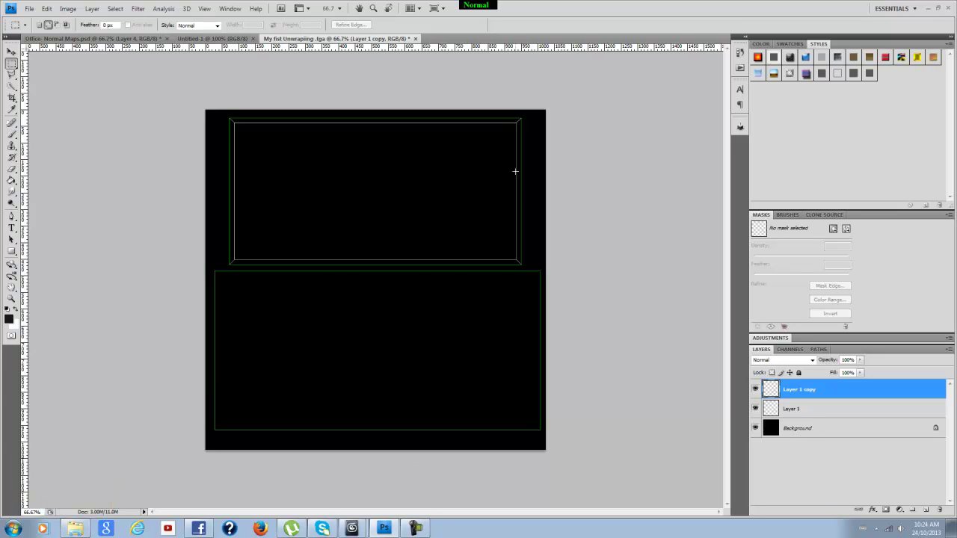
Open Wood-textures.jpg from the "Pc Cam photos" folder in Photoshop.
{"action": "left_click", "coordinate": [75, 528]}
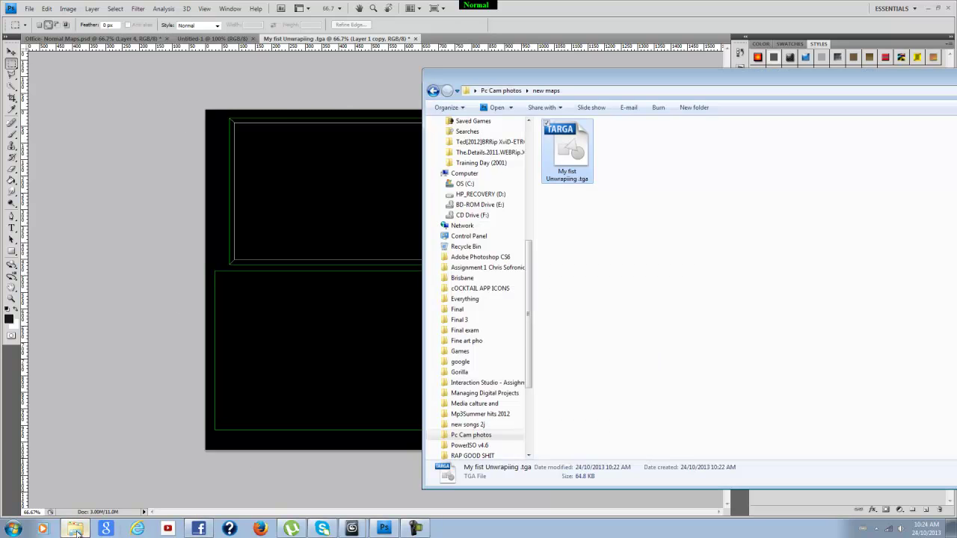
{"action": "left_click", "coordinate": [434, 91]}
{"action": "scroll", "coordinate": [796, 247], "scroll_direction": "down", "scroll_amount": 5}
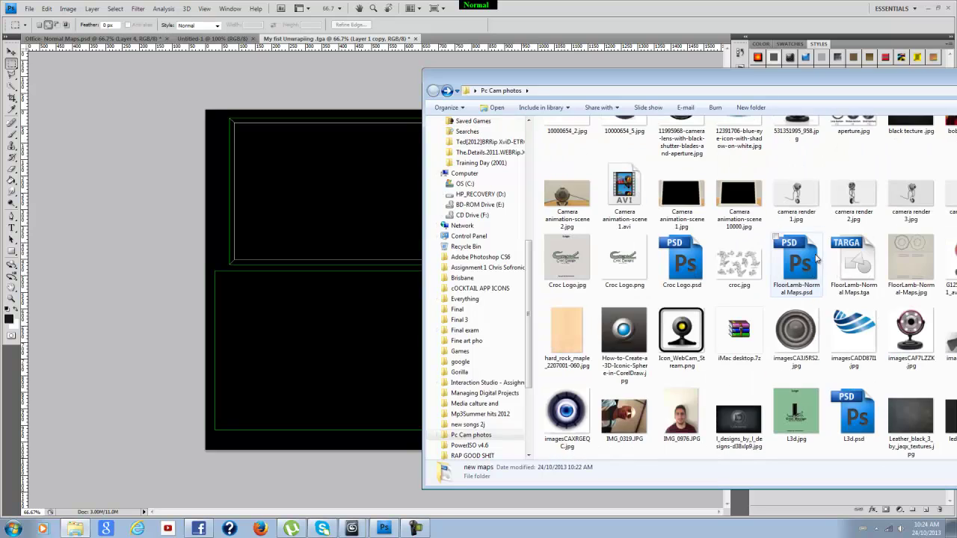
{"action": "scroll", "coordinate": [816, 259], "scroll_direction": "down", "scroll_amount": 5}
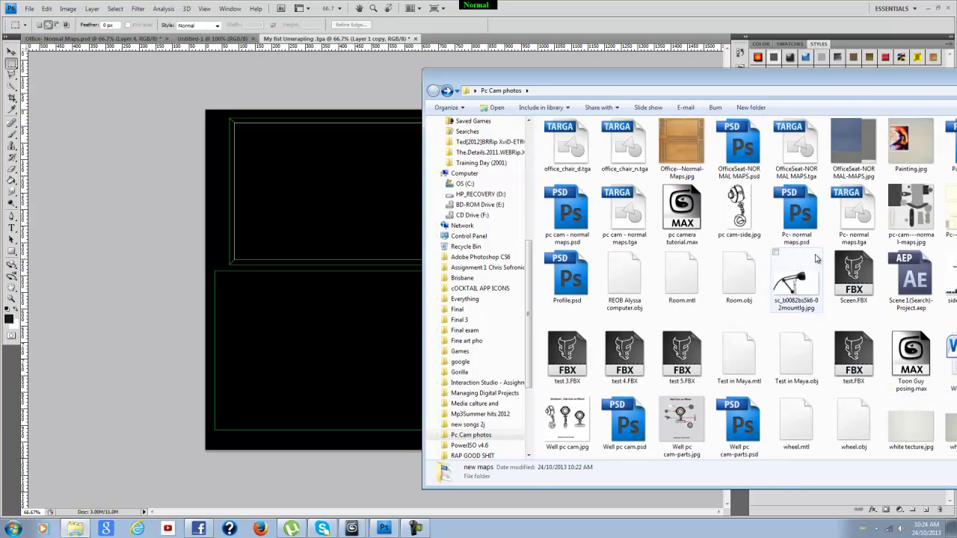
{"action": "scroll", "coordinate": [780, 317], "scroll_direction": "up", "scroll_amount": 4}
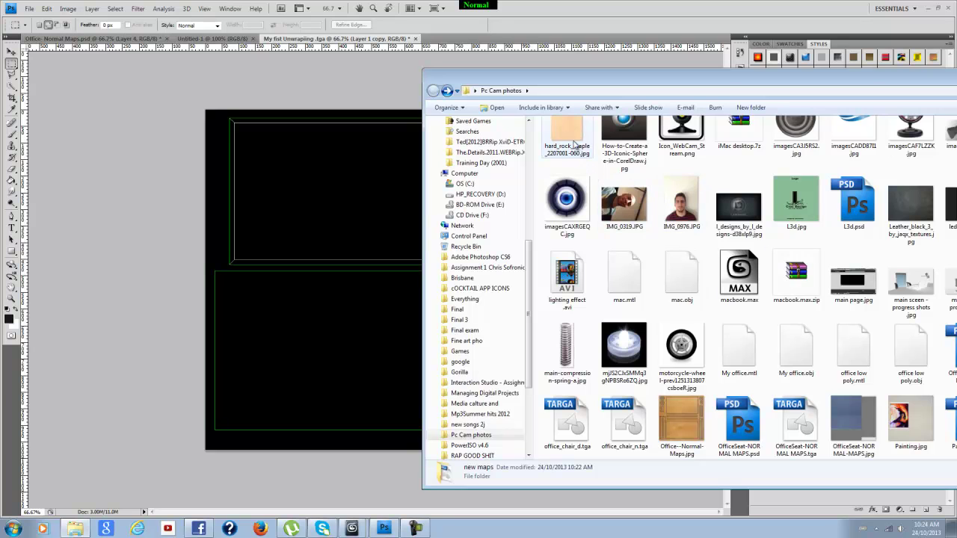
{"action": "scroll", "coordinate": [740, 277], "scroll_direction": "down", "scroll_amount": 4}
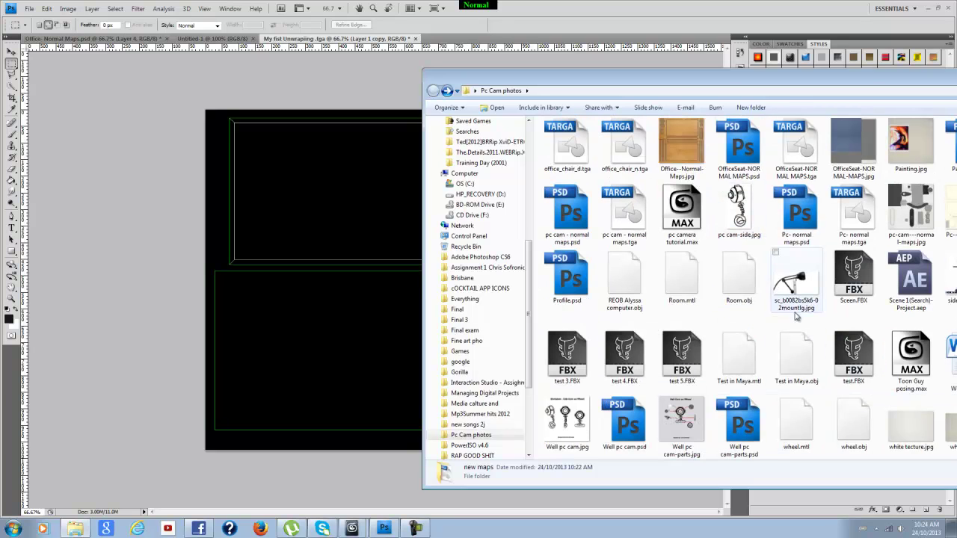
{"action": "left_click_drag", "start_coordinate": [829, 102], "coordinate": [660, 109]}
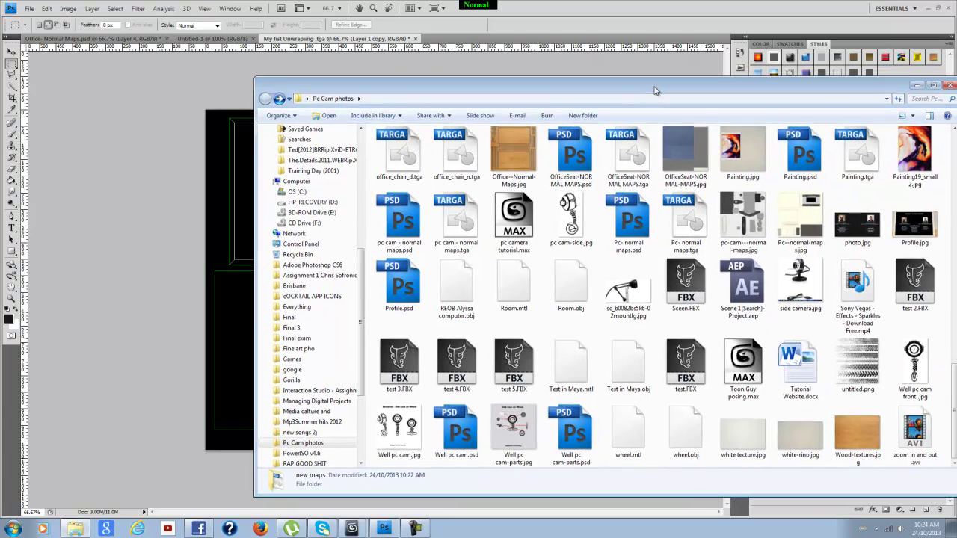
{"action": "left_click_drag", "start_coordinate": [860, 433], "coordinate": [229, 269]}
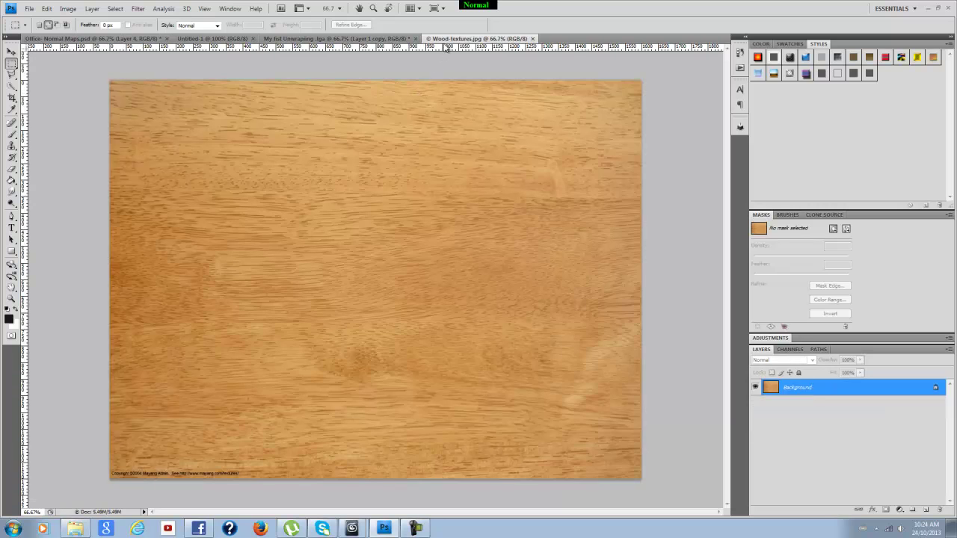
Float the wood texture in its own window and copy its image into the template document with the Move tool.
{"action": "left_click_drag", "start_coordinate": [456, 38], "coordinate": [563, 135]}
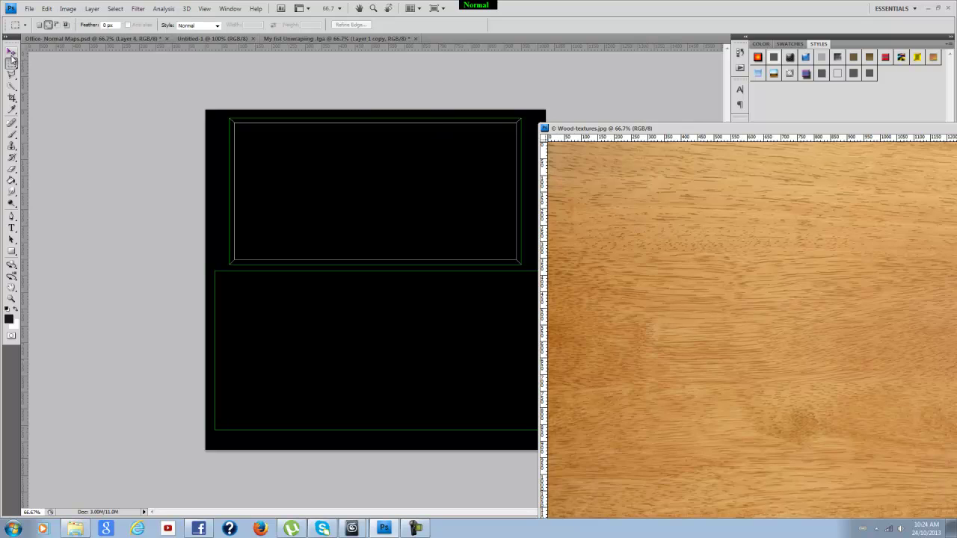
{"action": "left_click", "coordinate": [11, 51]}
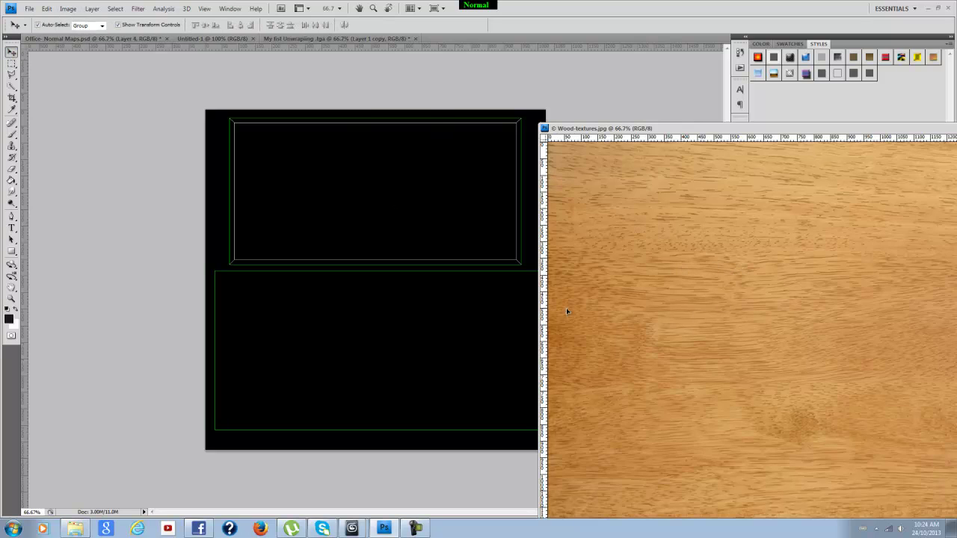
{"action": "left_click_drag", "start_coordinate": [567, 311], "coordinate": [360, 279]}
{"action": "left_click_drag", "start_coordinate": [360, 280], "coordinate": [359, 274]}
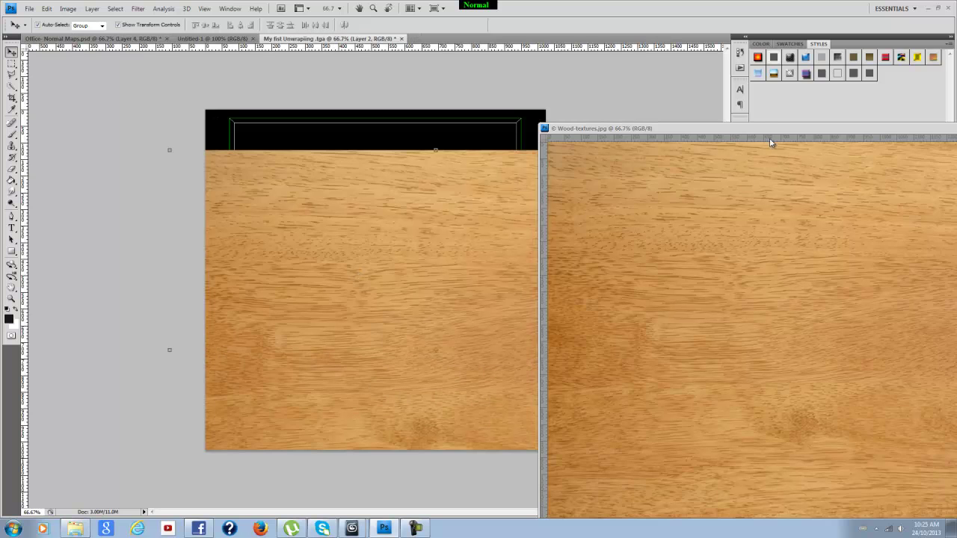
Minimize the wood texture window, position the wood to cover the template canvas and place its layer directly below Layer 1 copy.
{"action": "left_click_drag", "start_coordinate": [771, 130], "coordinate": [481, 230]}
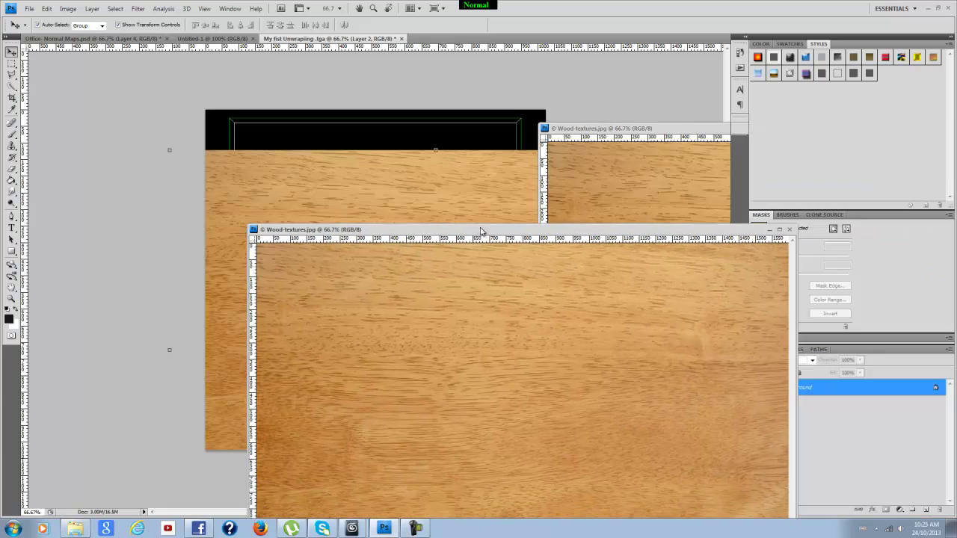
{"action": "left_click", "coordinate": [769, 230]}
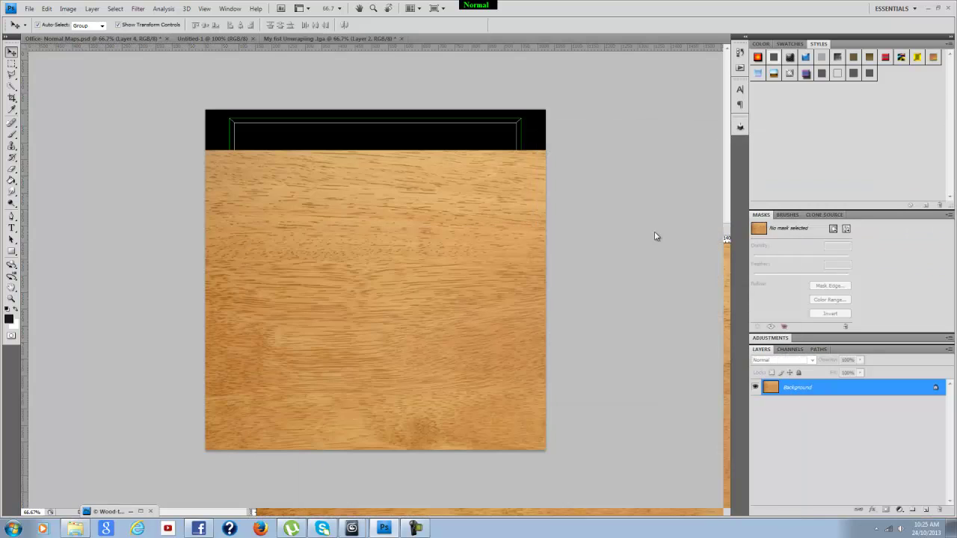
{"action": "left_click_drag", "start_coordinate": [423, 279], "coordinate": [424, 258]}
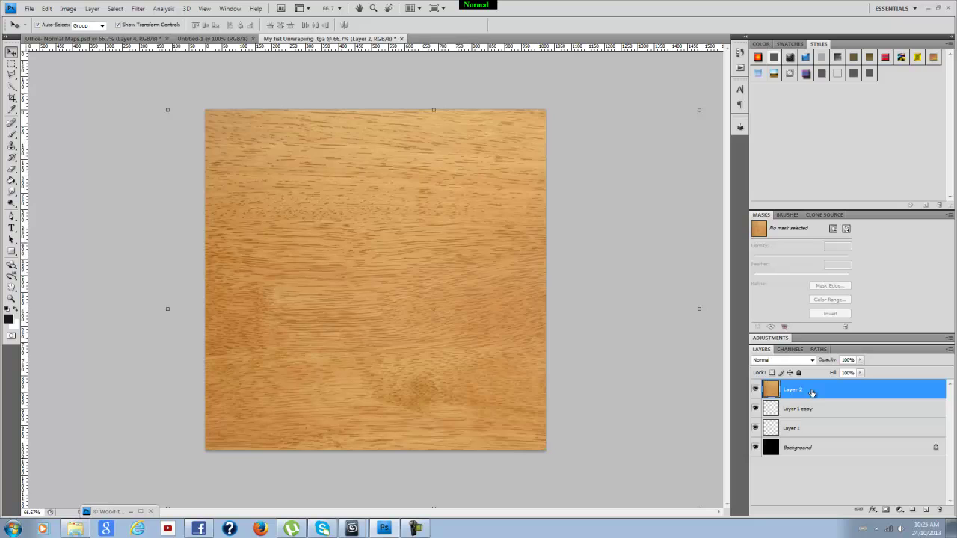
{"action": "left_click_drag", "start_coordinate": [813, 393], "coordinate": [816, 420]}
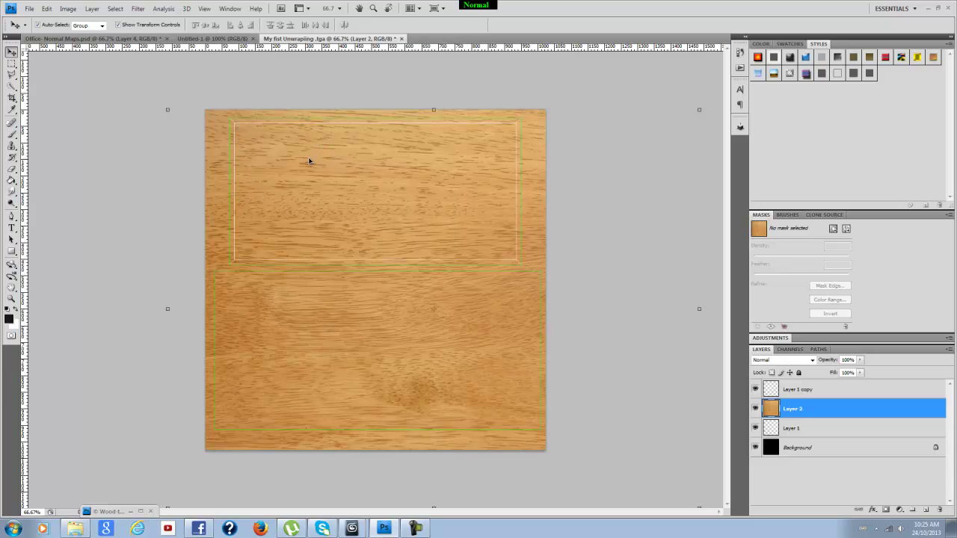
Save the textured template for web as a JPEG High, quality 60, named "My-fist-Unwraping-.jpg" in the "new maps" folder.
{"action": "left_click", "coordinate": [30, 8]}
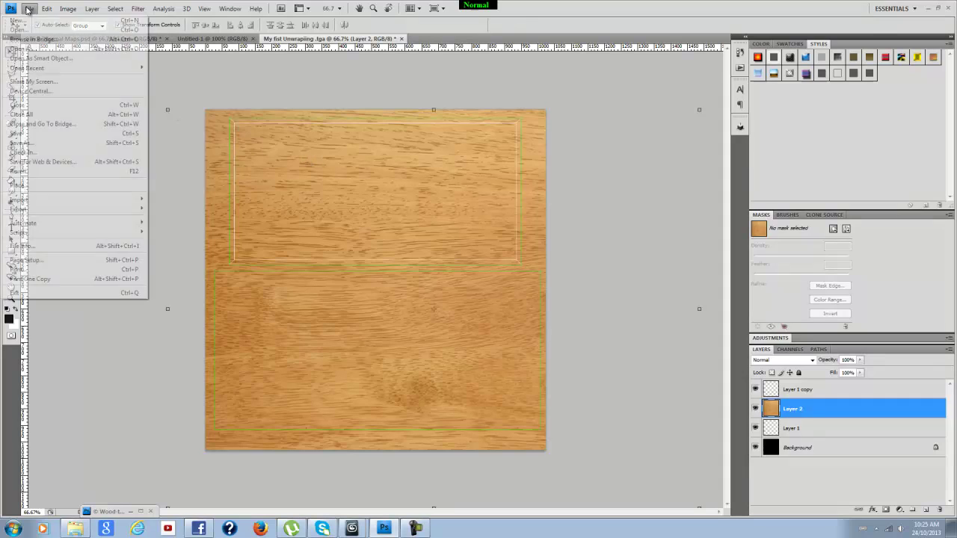
{"action": "left_click", "coordinate": [51, 163]}
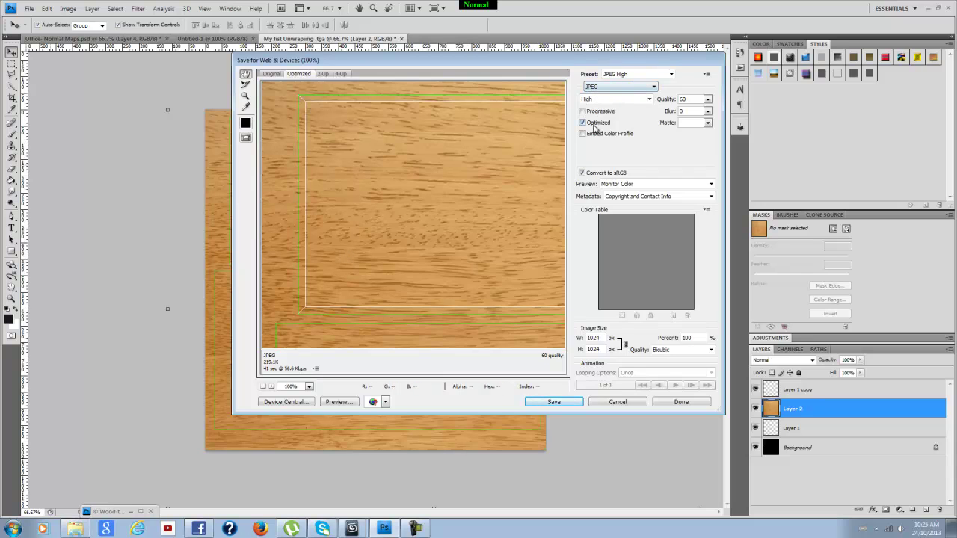
{"action": "left_click", "coordinate": [563, 405]}
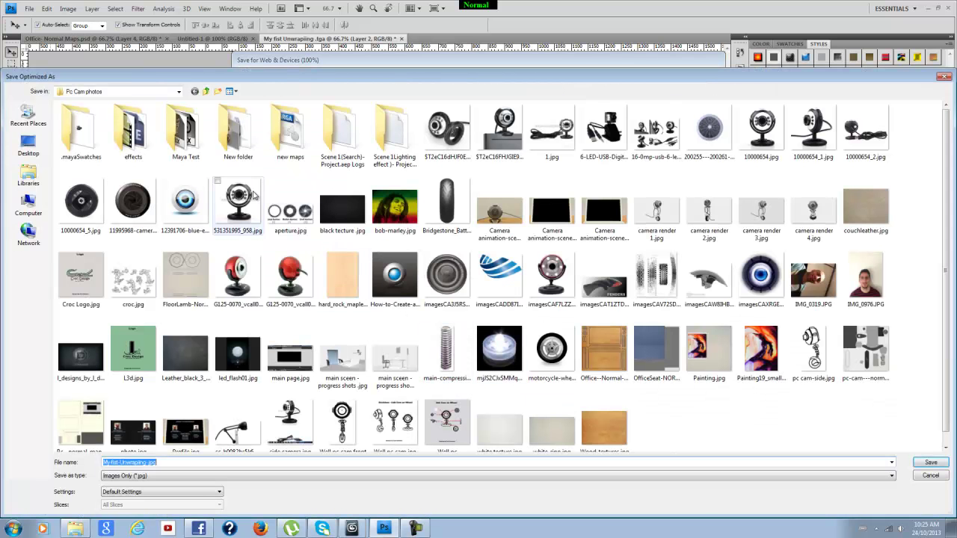
{"action": "double_click", "coordinate": [300, 146]}
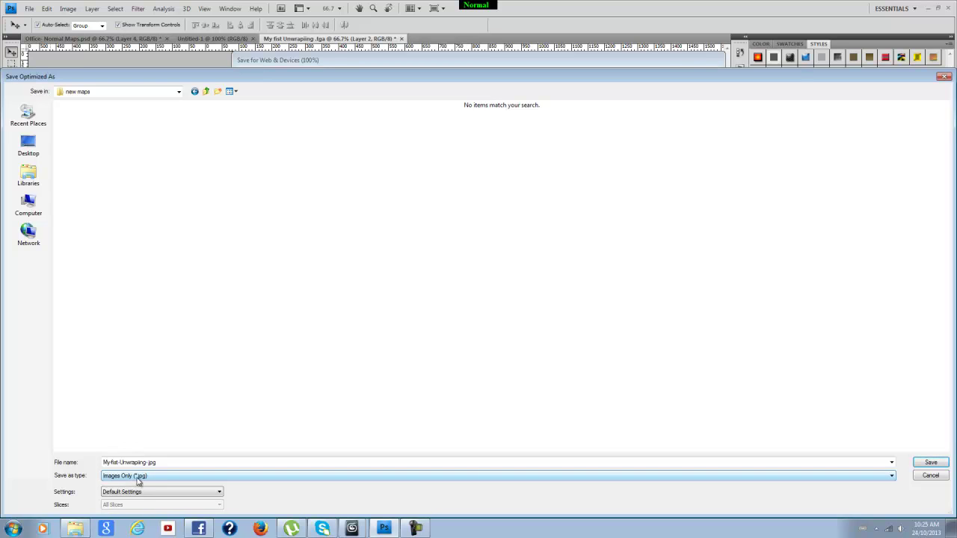
{"action": "left_click", "coordinate": [921, 464]}
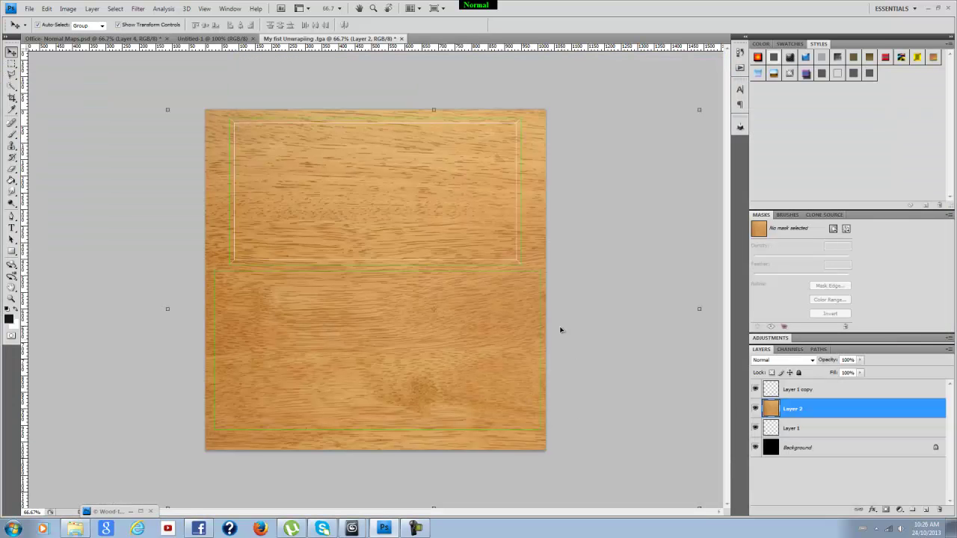
Switch to 3ds Max, open the Material Editor and select the unused "19 - Default" material.
{"action": "left_click", "coordinate": [930, 8]}
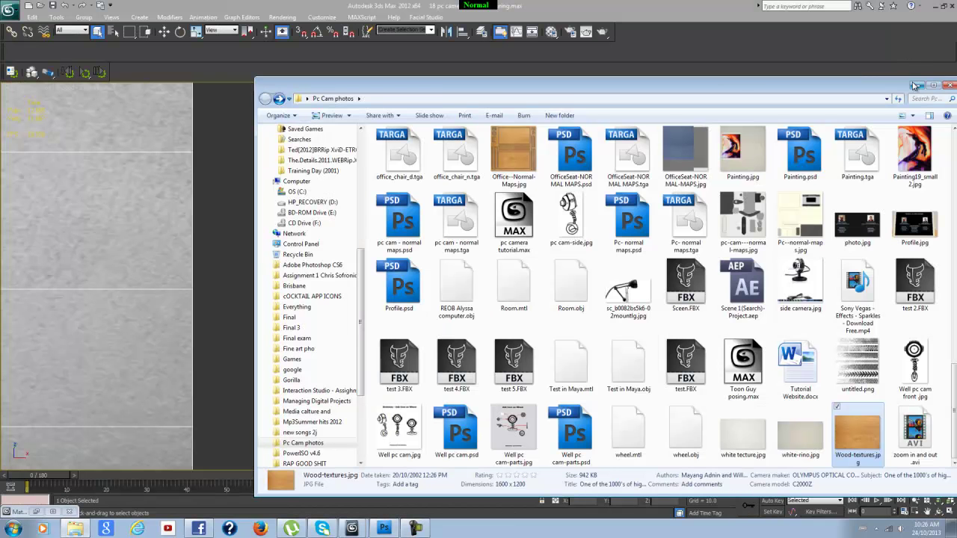
{"action": "left_click", "coordinate": [916, 86]}
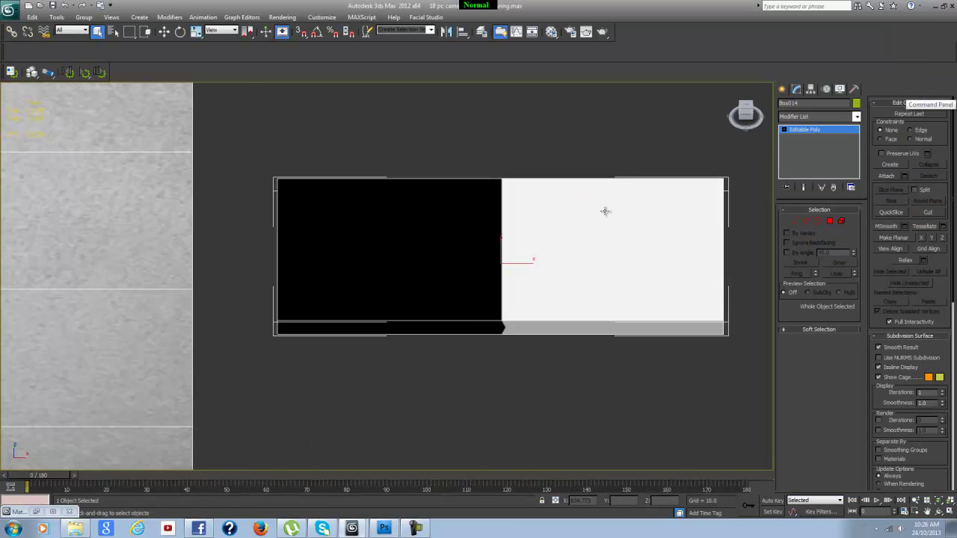
{"action": "middle_click_drag", "start_coordinate": [487, 252], "coordinate": [483, 277]}
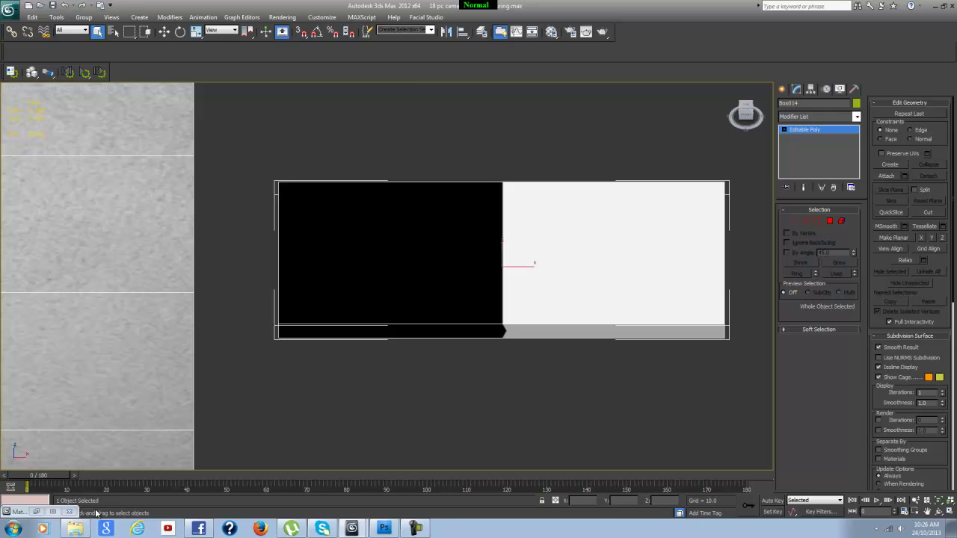
{"action": "key", "text": "m"}
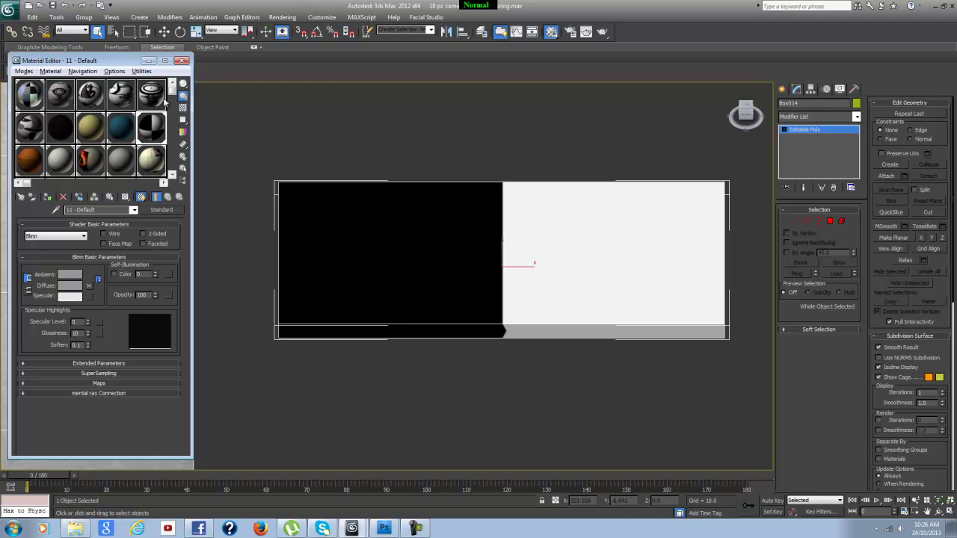
{"action": "mouse_move", "coordinate": [172, 88]}
{"action": "left_mouse_down"}
{"action": "mouse_move", "coordinate": [169, 170]}
{"action": "mouse_move", "coordinate": [170, 96]}
{"action": "left_mouse_up"}
{"action": "left_click_drag", "start_coordinate": [170, 91], "coordinate": [172, 163]}
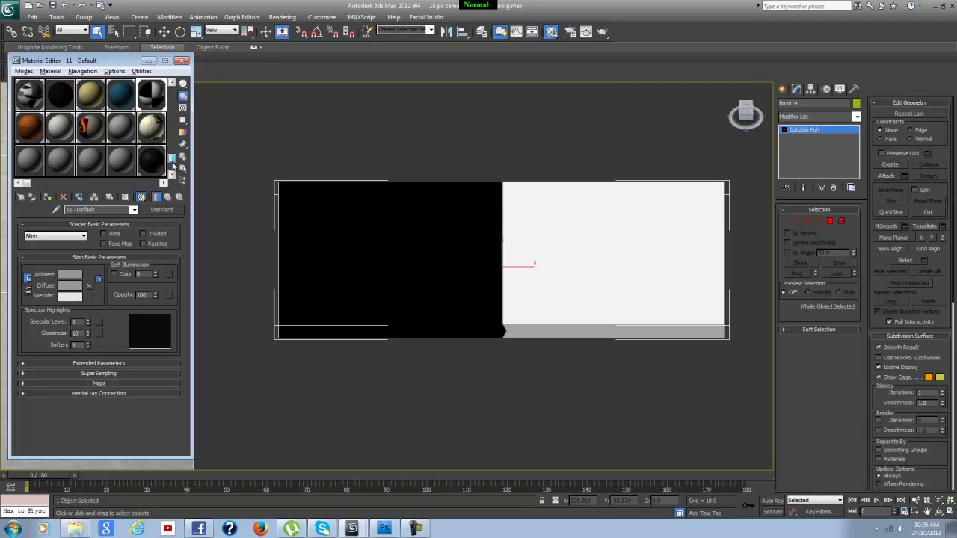
{"action": "left_click", "coordinate": [29, 170]}
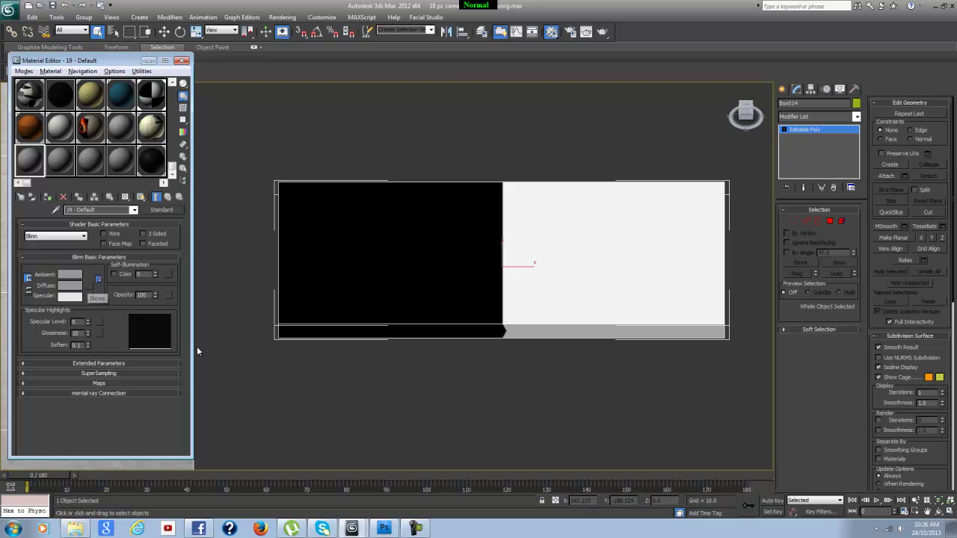
Switch to Explorer and load "My-fist-Unwrapiing-.jpg" from the "new maps" folder onto the selected "19 - Default" material sample.
{"action": "left_click", "coordinate": [75, 529]}
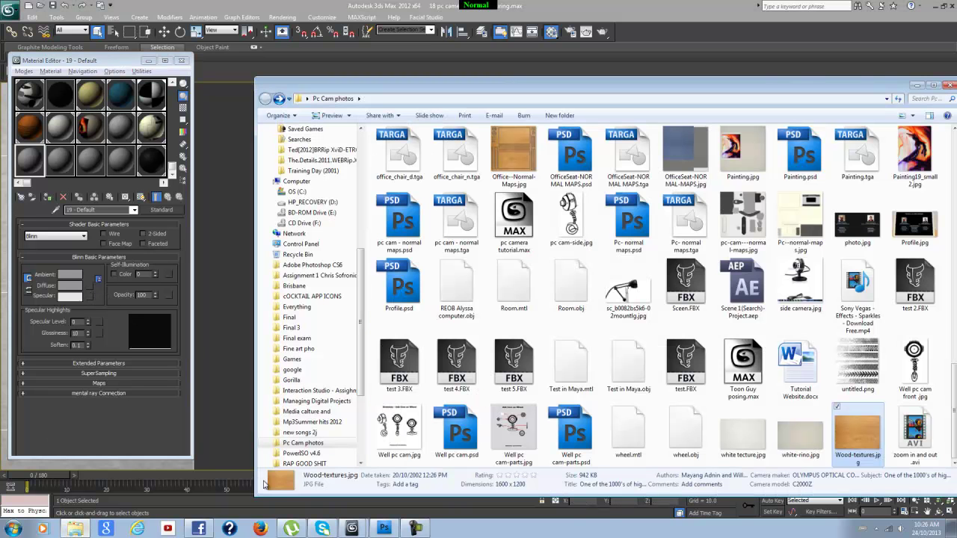
{"action": "scroll", "coordinate": [606, 260], "scroll_direction": "up", "scroll_amount": 15}
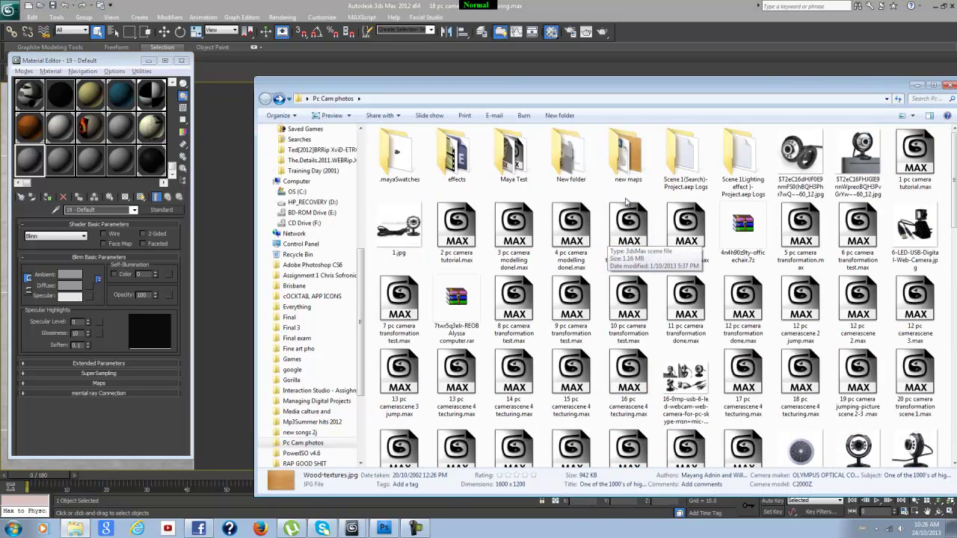
{"action": "double_click", "coordinate": [628, 157]}
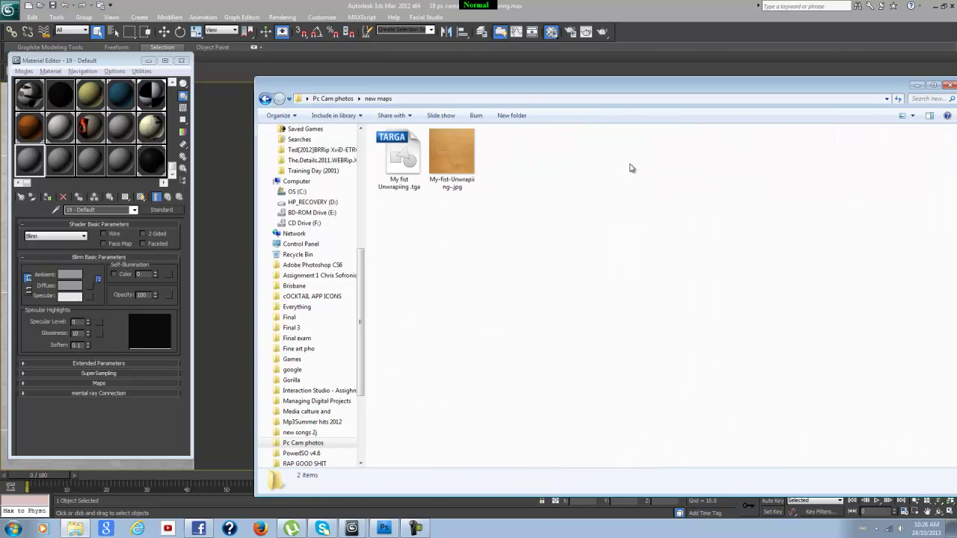
{"action": "left_click", "coordinate": [470, 167]}
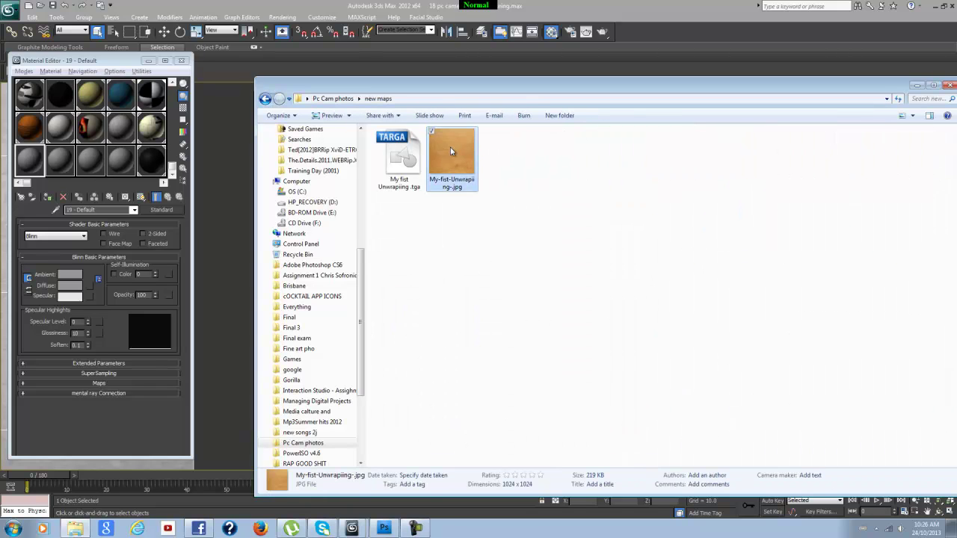
{"action": "left_click_drag", "start_coordinate": [452, 154], "coordinate": [35, 166]}
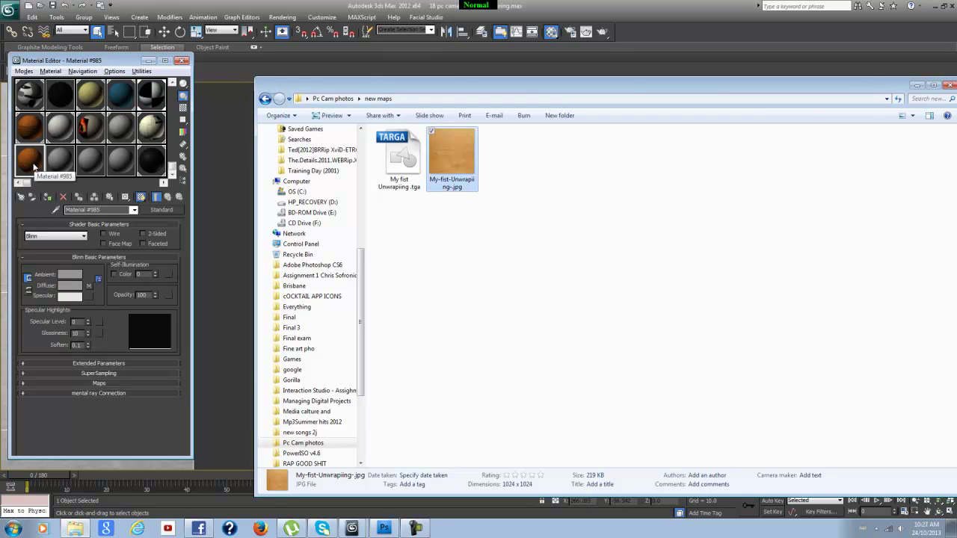
Minimize the Explorer window and assign the wood-textured material to the unwrapped box.
{"action": "left_click", "coordinate": [919, 85]}
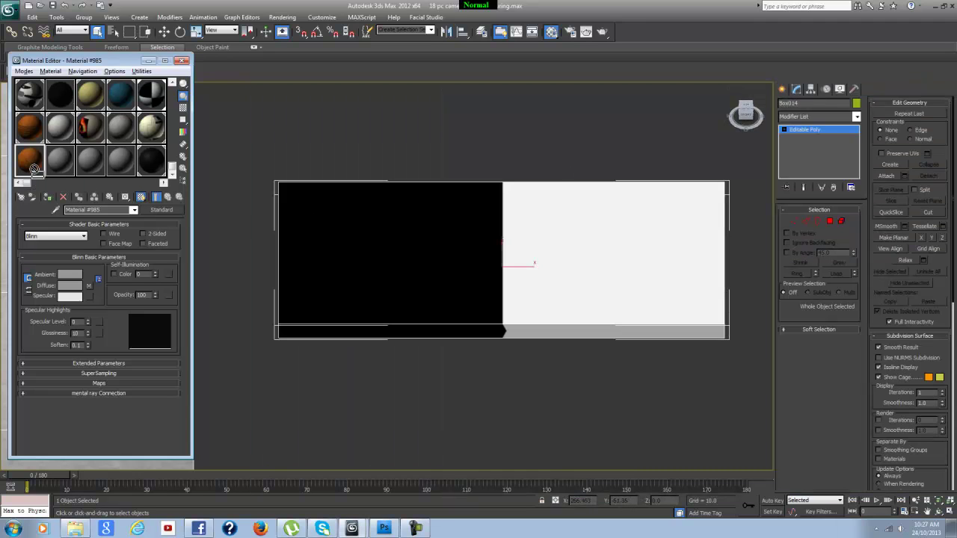
{"action": "left_click_drag", "start_coordinate": [31, 171], "coordinate": [416, 268]}
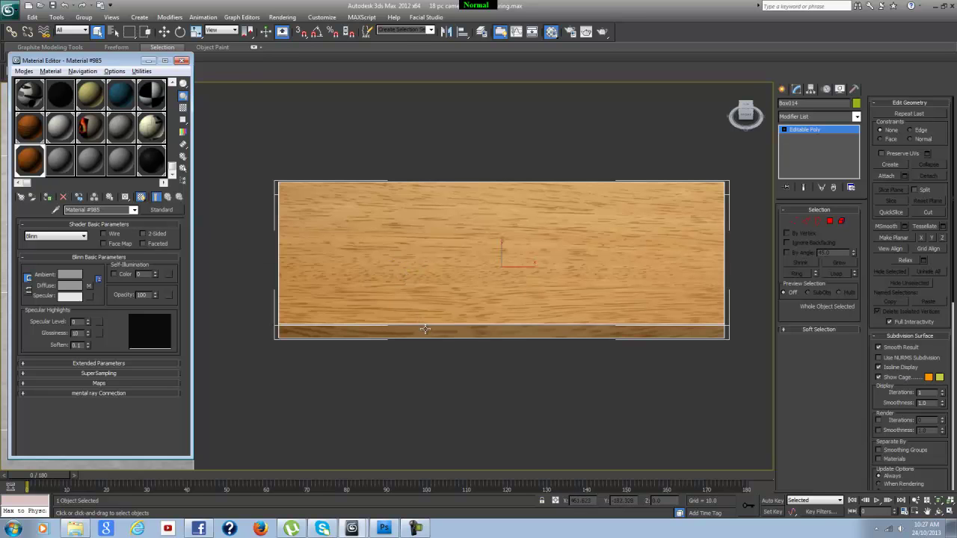
{"action": "middle_click_drag", "start_coordinate": [425, 329], "coordinate": [439, 344], "text": "alt"}
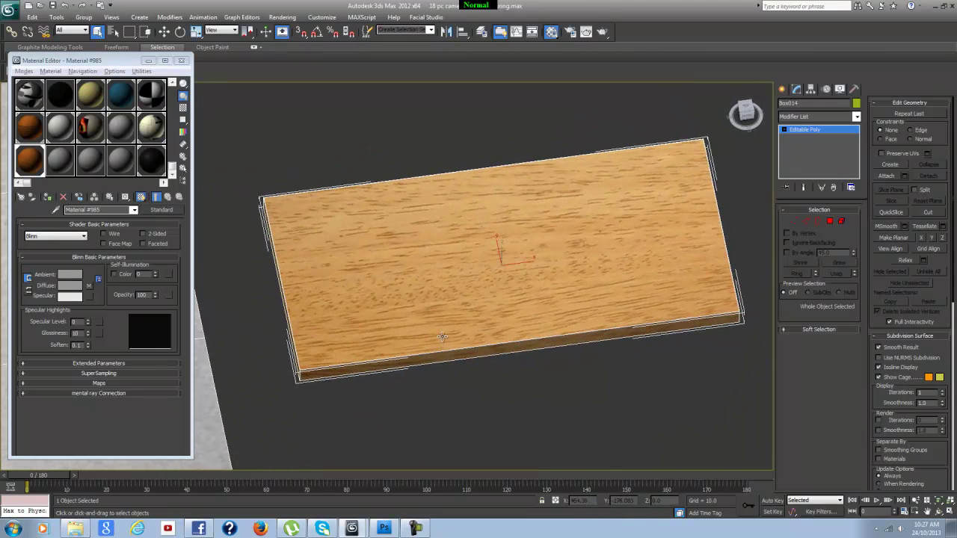
{"action": "scroll", "coordinate": [443, 335], "scroll_direction": "down", "scroll_amount": 2}
{"action": "scroll", "coordinate": [444, 335], "scroll_direction": "up", "scroll_amount": 4}
{"action": "scroll", "coordinate": [443, 335], "scroll_direction": "down", "scroll_amount": 2}
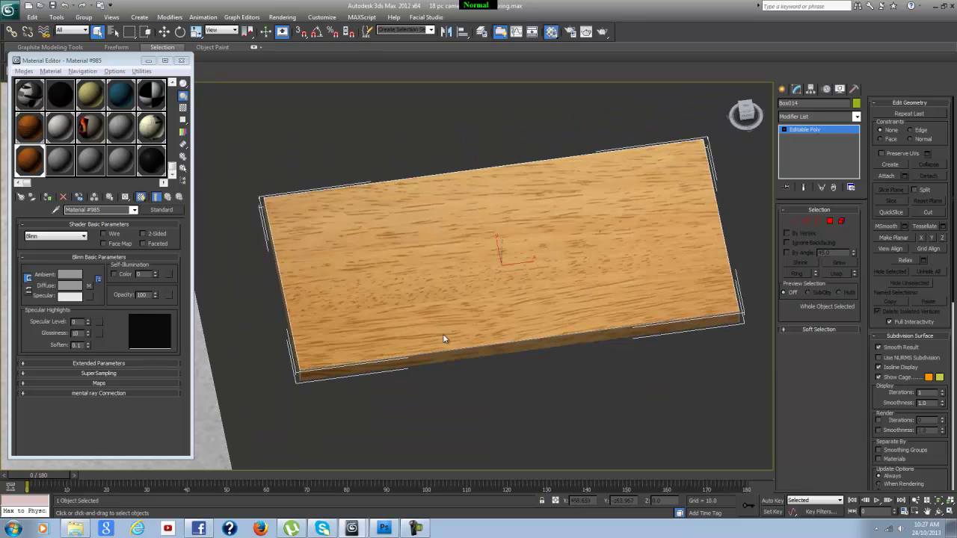
{"action": "mouse_move", "coordinate": [494, 382]}
{"action": "middle_mouse_down", "text": "alt"}
{"action": "mouse_move", "coordinate": [478, 346]}
{"action": "mouse_move", "coordinate": [489, 335]}
{"action": "mouse_move", "coordinate": [480, 383]}
{"action": "middle_mouse_up", "text": "alt"}
{"action": "scroll", "coordinate": [482, 321], "scroll_direction": "down", "scroll_amount": 5}
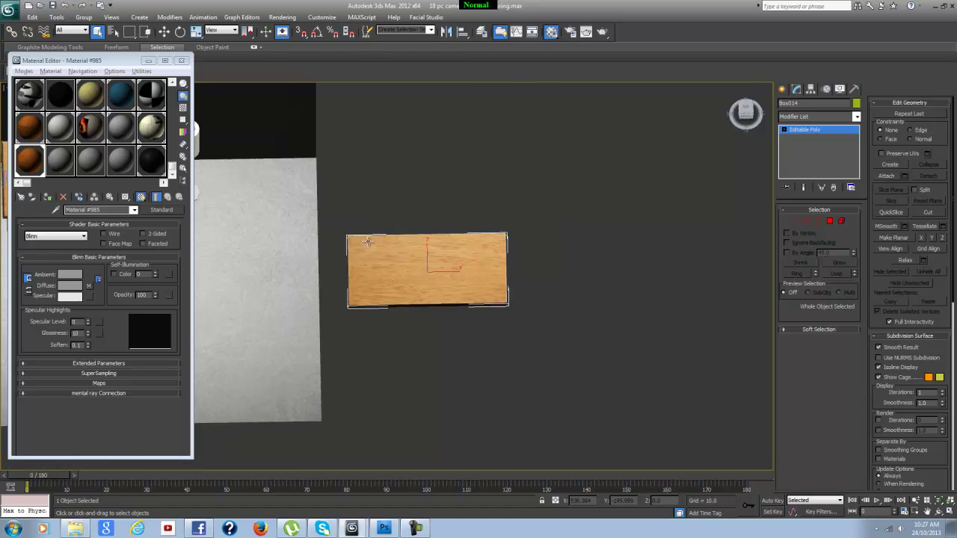
Minimize the Material Editor and select the finished wooden desk in the room scene.
{"action": "left_click", "coordinate": [148, 61]}
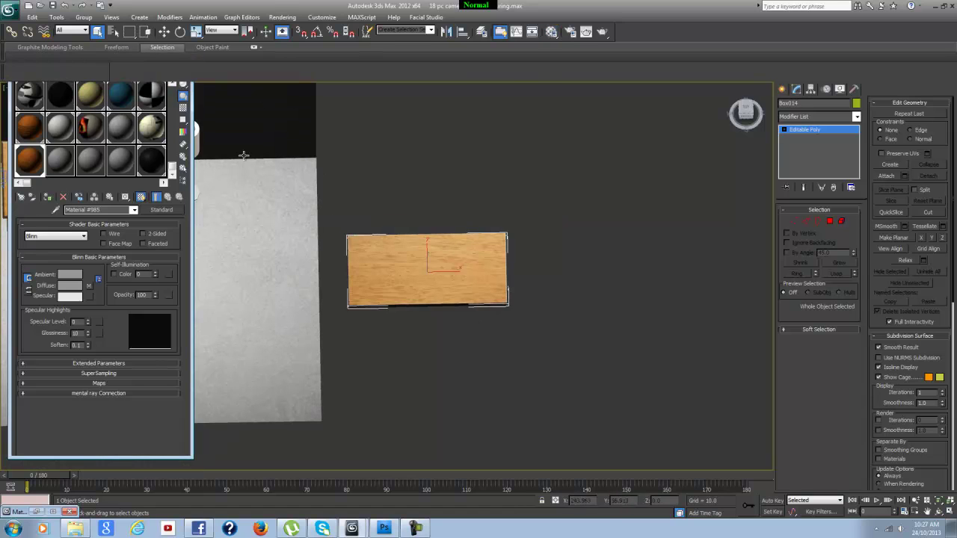
{"action": "middle_click_drag", "start_coordinate": [222, 261], "coordinate": [352, 280]}
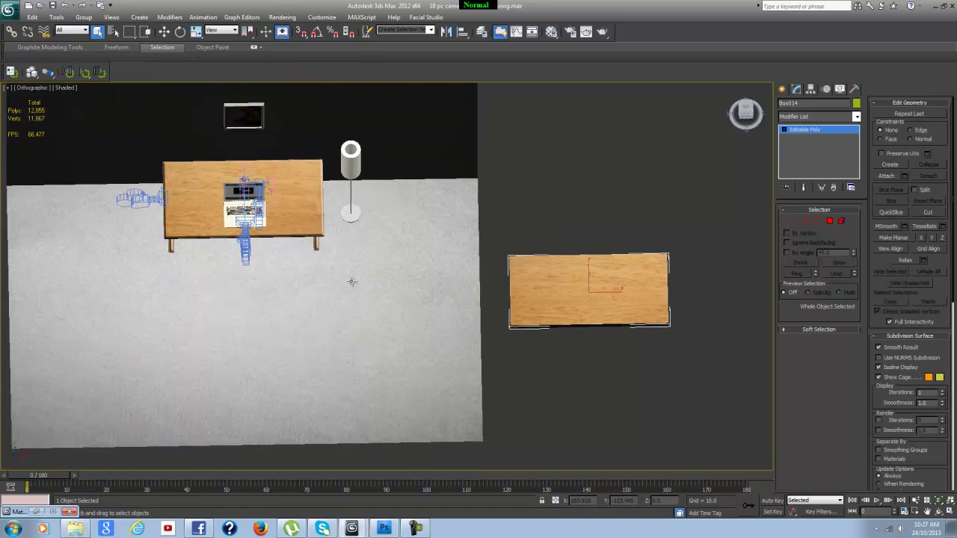
{"action": "scroll", "coordinate": [221, 200], "scroll_direction": "up", "scroll_amount": 3}
{"action": "middle_click_drag", "start_coordinate": [220, 200], "coordinate": [434, 297]}
{"action": "left_click", "coordinate": [375, 275]}
{"action": "scroll", "coordinate": [335, 282], "scroll_direction": "up", "scroll_amount": 2}
{"action": "scroll", "coordinate": [258, 166], "scroll_direction": "up", "scroll_amount": 2}
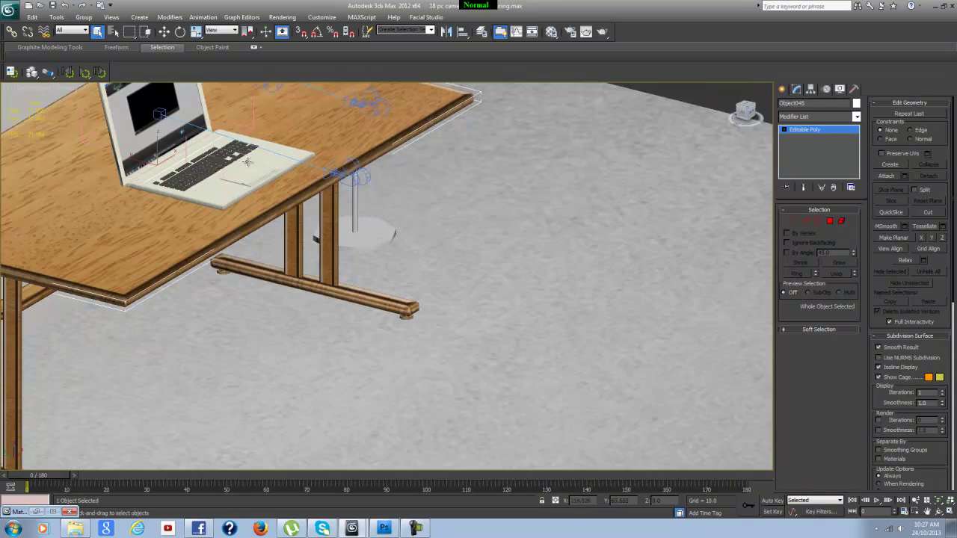
Examine the textured laptop screen and the webcam mounted on top of it up close.
{"action": "middle_click_drag", "start_coordinate": [248, 163], "coordinate": [314, 253]}
{"action": "scroll", "coordinate": [314, 253], "scroll_direction": "up", "scroll_amount": 2}
{"action": "middle_click_drag", "start_coordinate": [258, 219], "coordinate": [175, 255]}
{"action": "scroll", "coordinate": [231, 184], "scroll_direction": "up", "scroll_amount": 3}
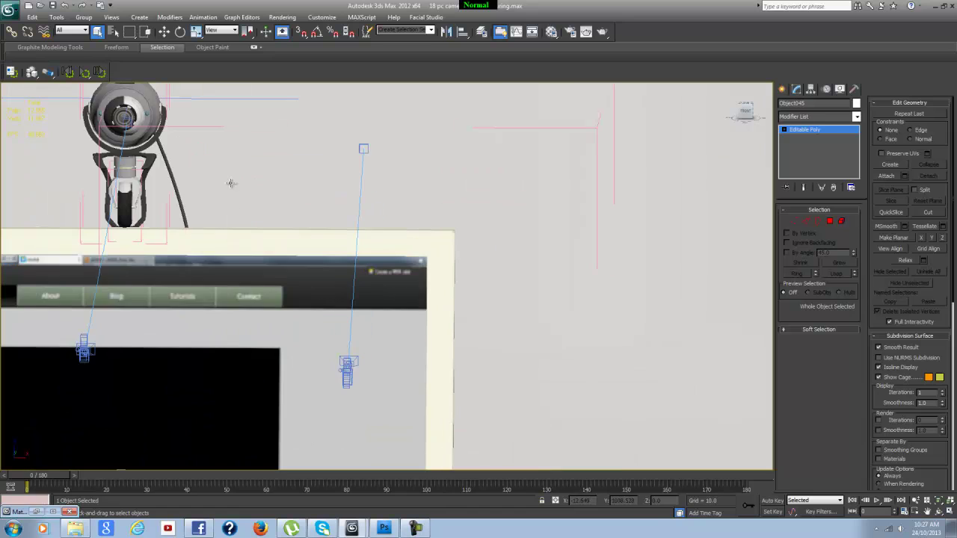
{"action": "middle_click_drag", "start_coordinate": [231, 183], "coordinate": [327, 289]}
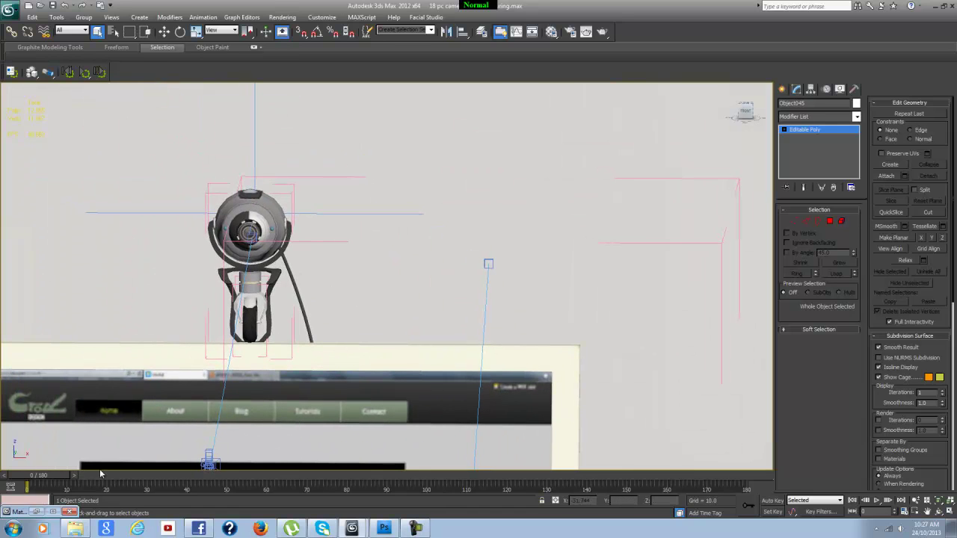
{"action": "mouse_move", "coordinate": [47, 476]}
{"action": "left_mouse_down"}
{"action": "mouse_move", "coordinate": [284, 479]}
{"action": "mouse_move", "coordinate": [36, 483]}
{"action": "left_mouse_up"}
{"action": "middle_click_drag", "start_coordinate": [254, 359], "coordinate": [284, 350]}
{"action": "scroll", "coordinate": [283, 349], "scroll_direction": "down", "scroll_amount": 3}
{"action": "scroll", "coordinate": [336, 239], "scroll_direction": "down", "scroll_amount": 4}
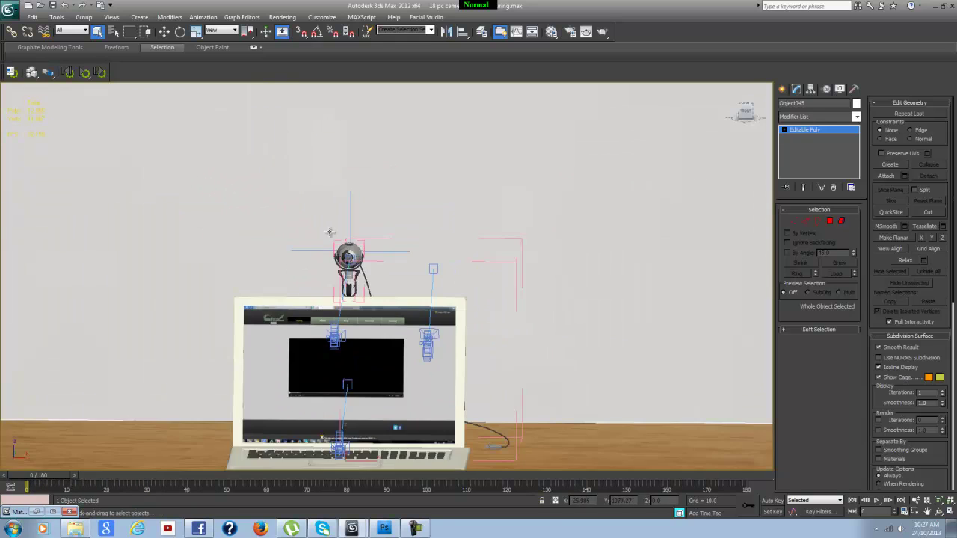
Examine the finished desk's wood texture and compare it with the newly textured box beside the room.
{"action": "scroll", "coordinate": [342, 243], "scroll_direction": "down", "scroll_amount": 3}
{"action": "middle_click_drag", "start_coordinate": [519, 291], "coordinate": [458, 250]}
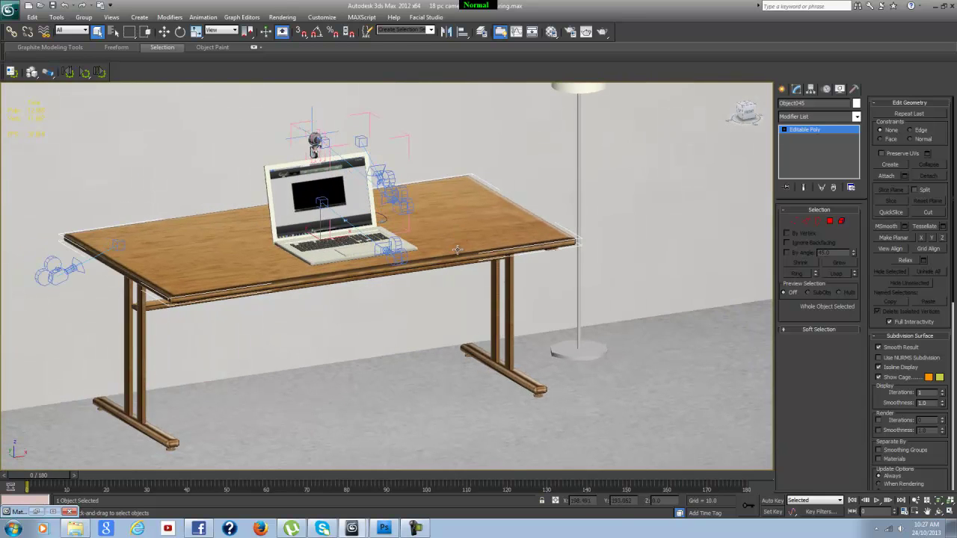
{"action": "scroll", "coordinate": [458, 250], "scroll_direction": "up", "scroll_amount": 3}
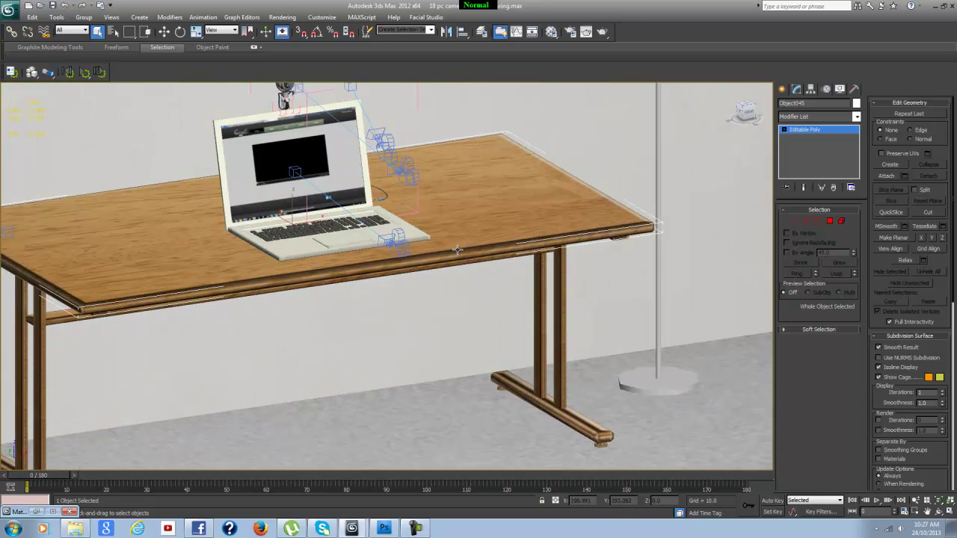
{"action": "scroll", "coordinate": [458, 249], "scroll_direction": "down", "scroll_amount": 10}
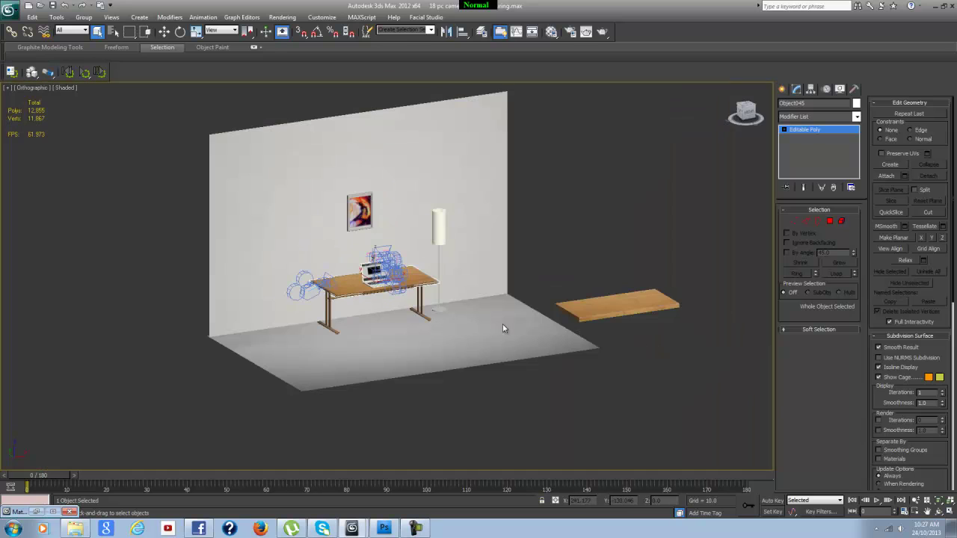
{"action": "middle_click_drag", "start_coordinate": [621, 345], "coordinate": [547, 346]}
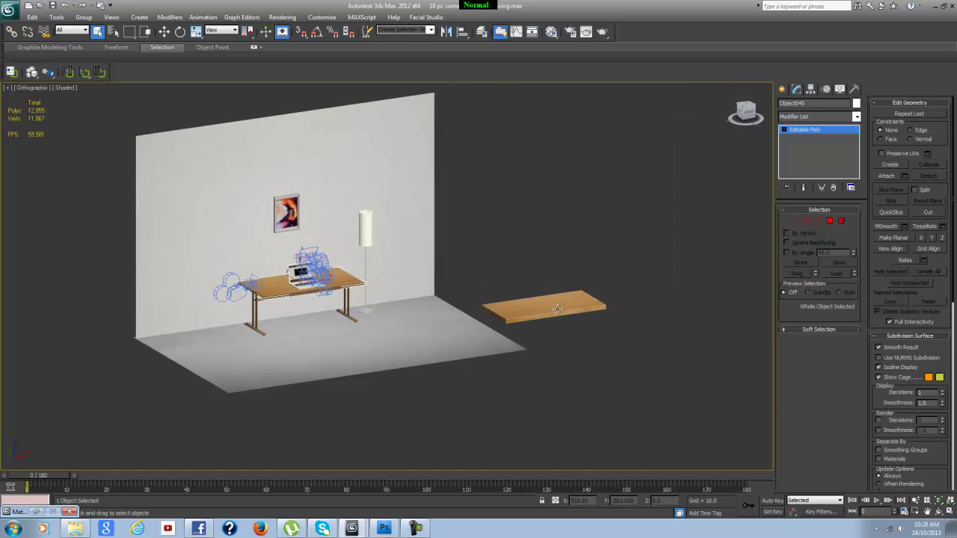
{"action": "scroll", "coordinate": [321, 295], "scroll_direction": "up", "scroll_amount": 10}
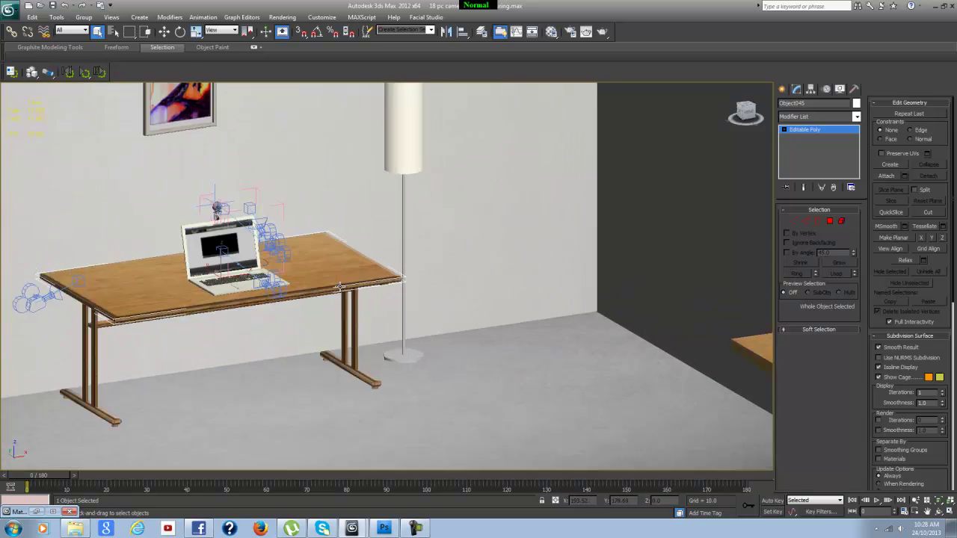
{"action": "scroll", "coordinate": [244, 320], "scroll_direction": "down", "scroll_amount": 10}
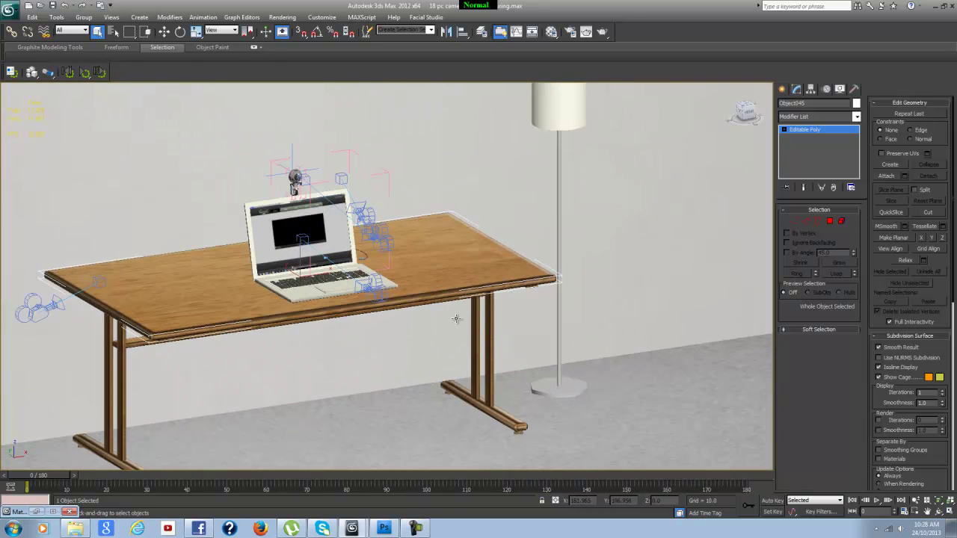
{"action": "middle_click_drag", "start_coordinate": [454, 320], "coordinate": [419, 354], "text": "alt"}
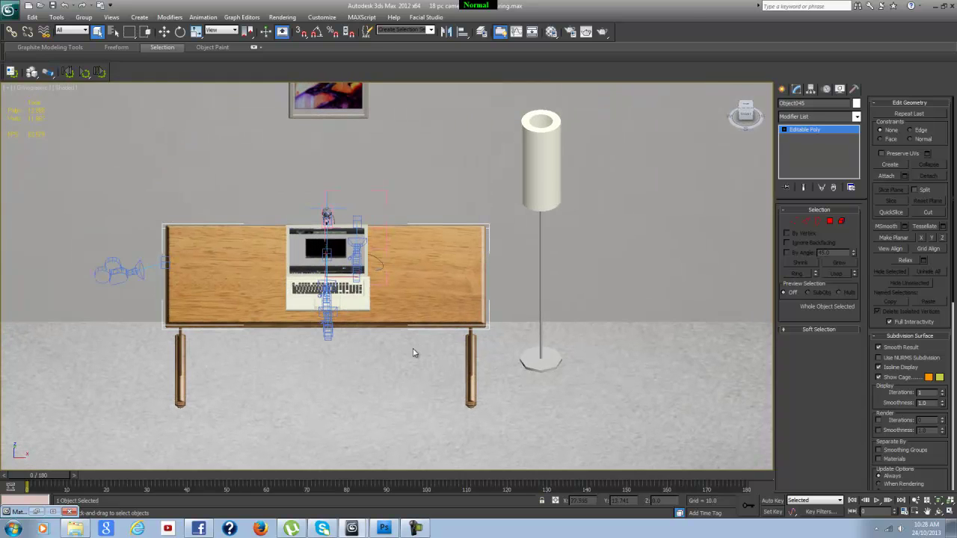
View the desk's texture map "Office--Normal-Maps.jpg" from the "Pc Cam photos" folder in the photo viewer and close it.
{"action": "left_click", "coordinate": [75, 528]}
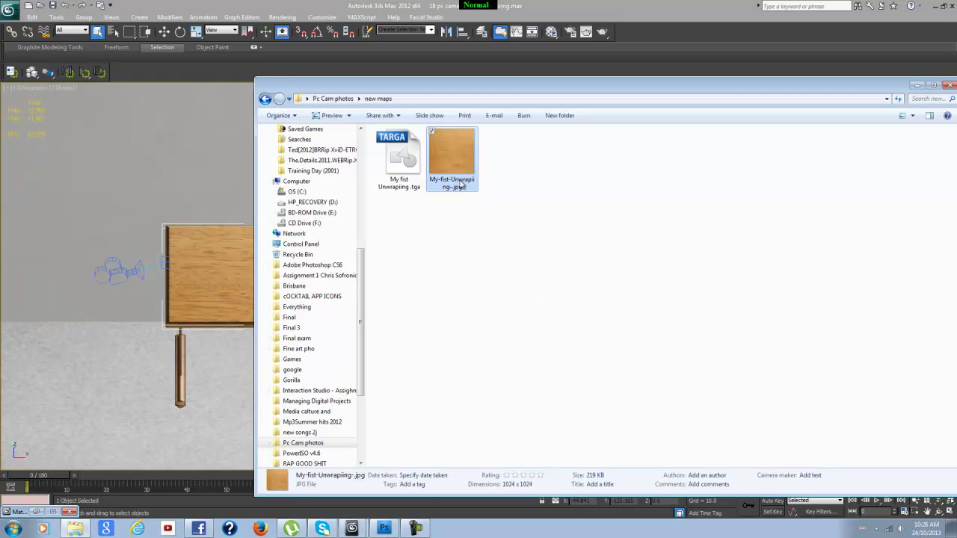
{"action": "left_click", "coordinate": [265, 99]}
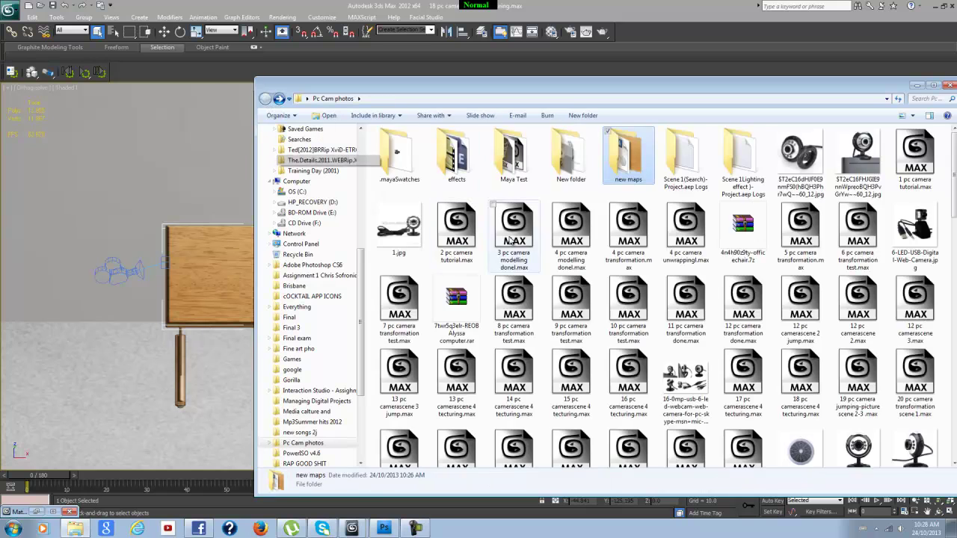
{"action": "scroll", "coordinate": [520, 241], "scroll_direction": "down", "scroll_amount": 5}
{"action": "scroll", "coordinate": [520, 242], "scroll_direction": "down", "scroll_amount": 5}
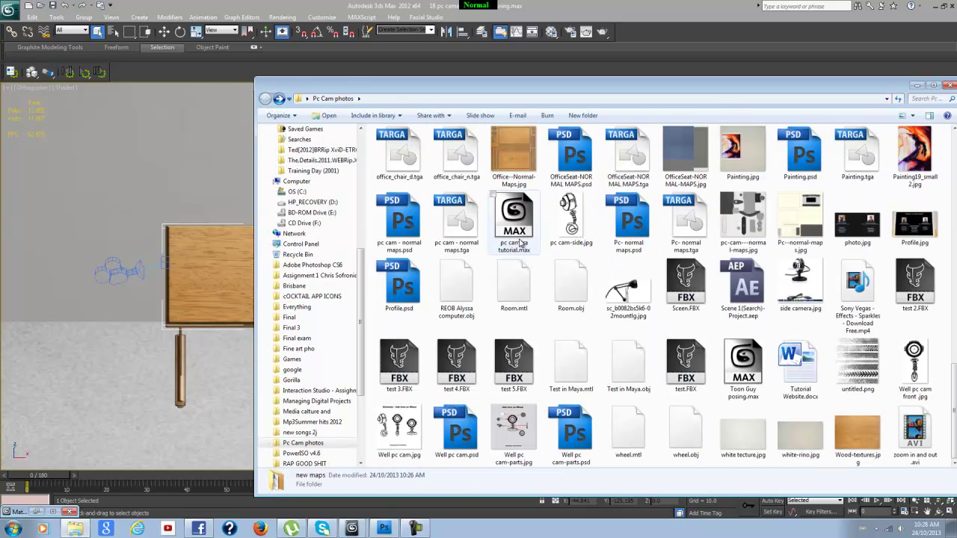
{"action": "left_click", "coordinate": [520, 157]}
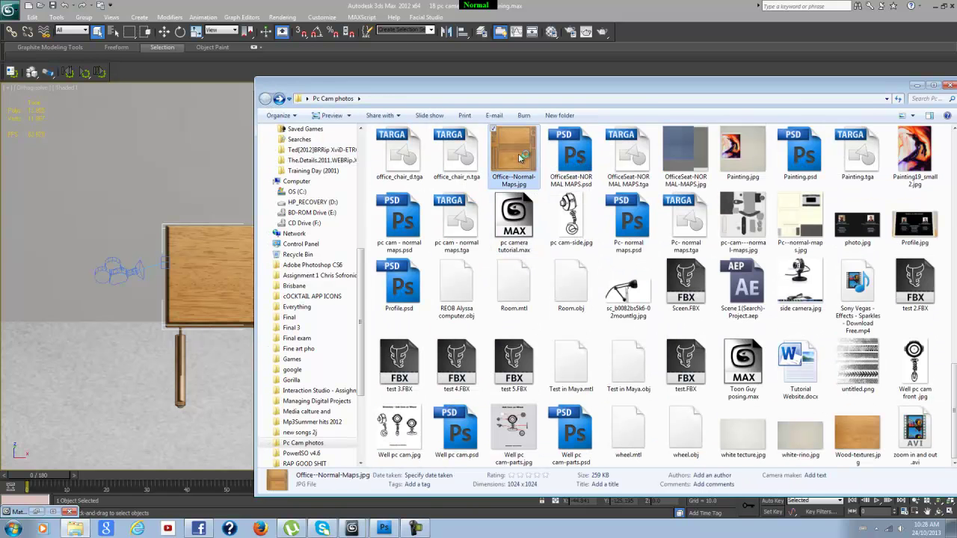
{"action": "double_click", "coordinate": [520, 157]}
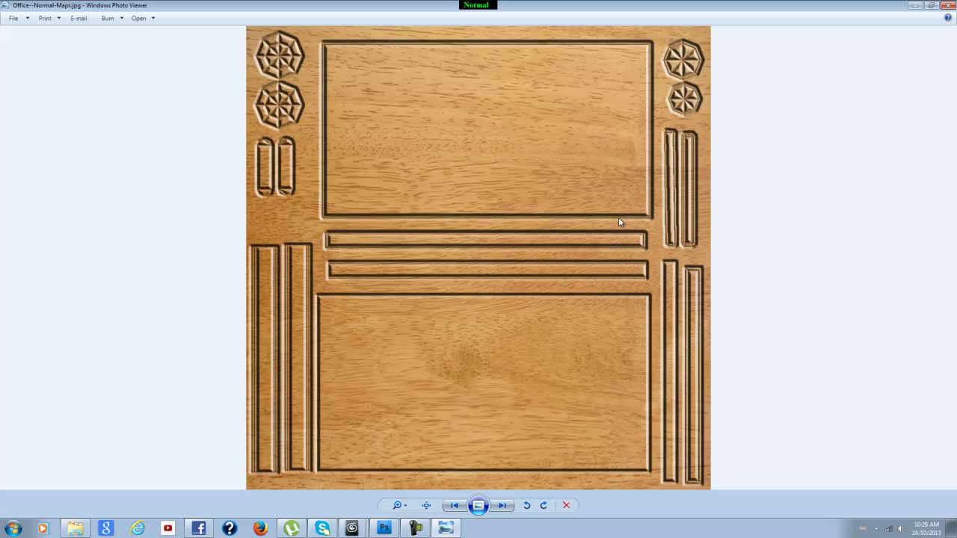
{"action": "left_click", "coordinate": [948, 5]}
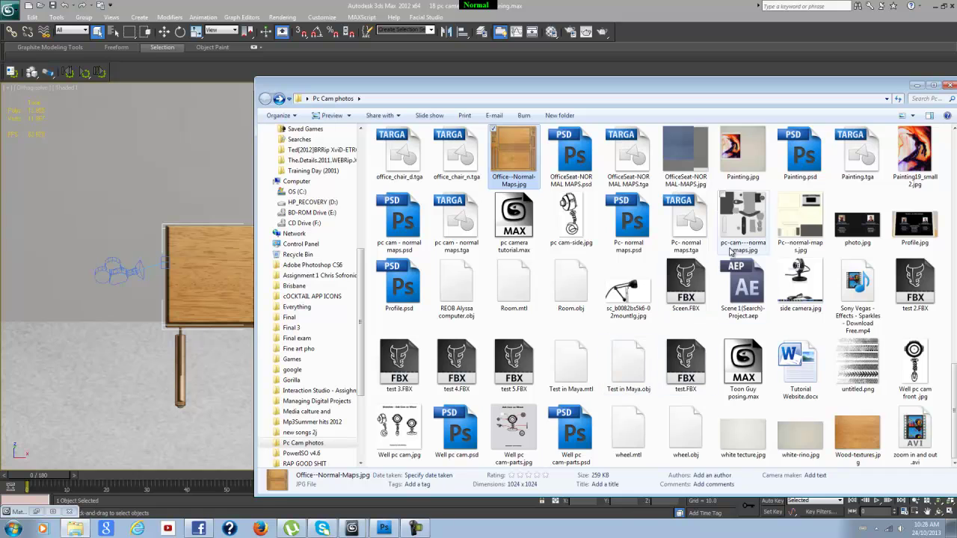
View the texture maps "pc-cam---normal-maps.jpg" and "Pc--normal-maps.jpg", closing each image and the Explorer window.
{"action": "double_click", "coordinate": [746, 223]}
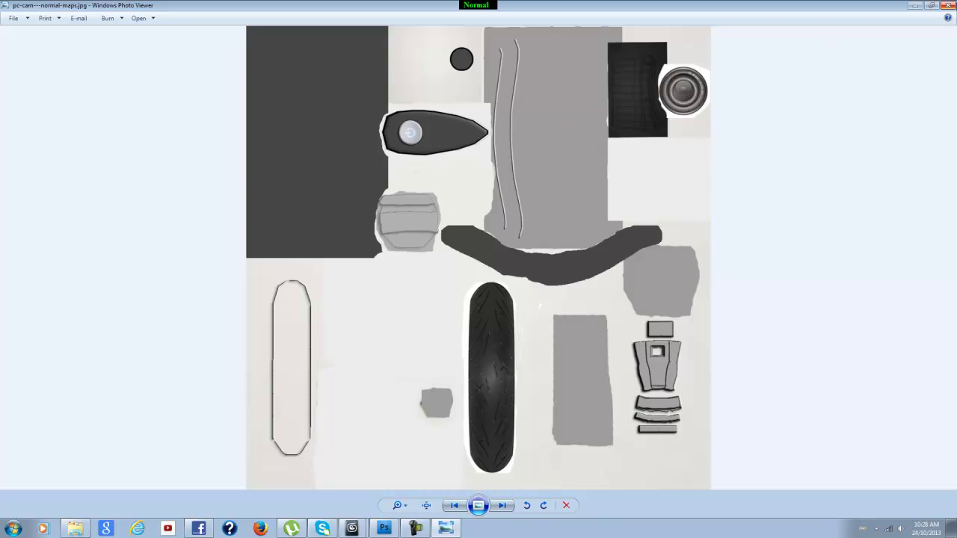
{"action": "left_click", "coordinate": [950, 5]}
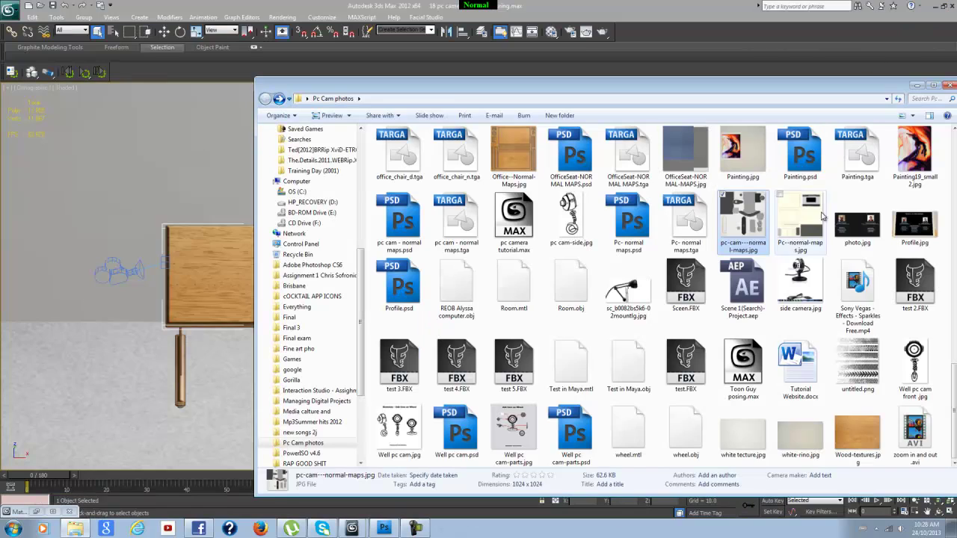
{"action": "double_click", "coordinate": [802, 222]}
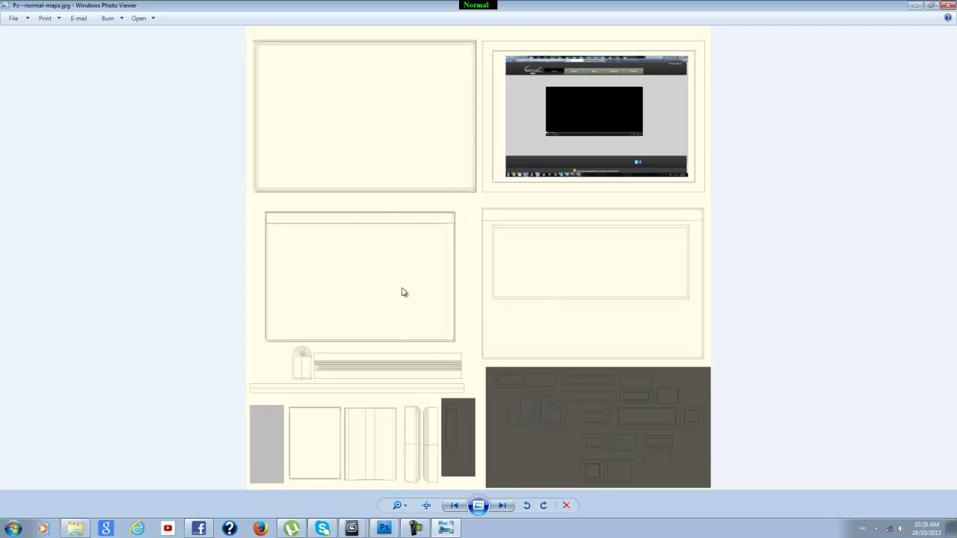
{"action": "left_click", "coordinate": [947, 5]}
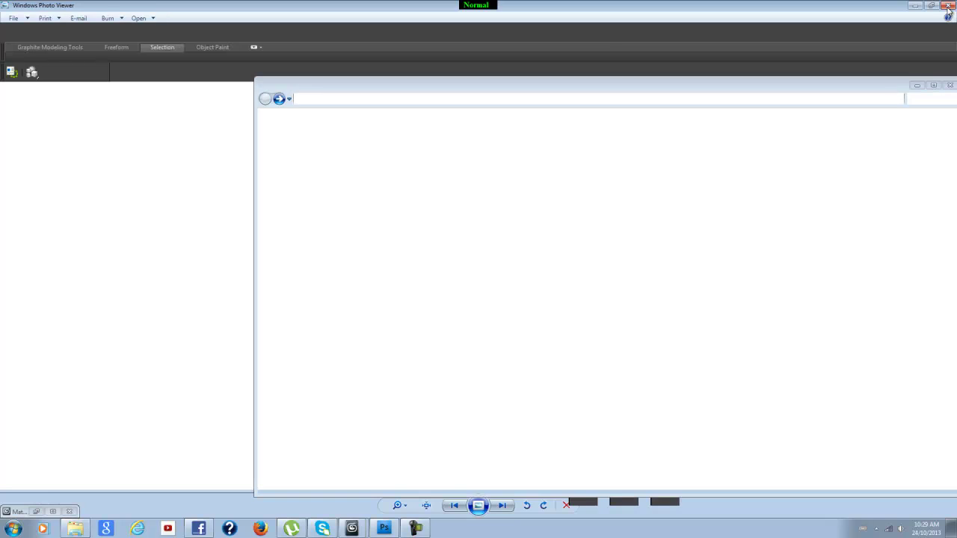
{"action": "left_click", "coordinate": [951, 87]}
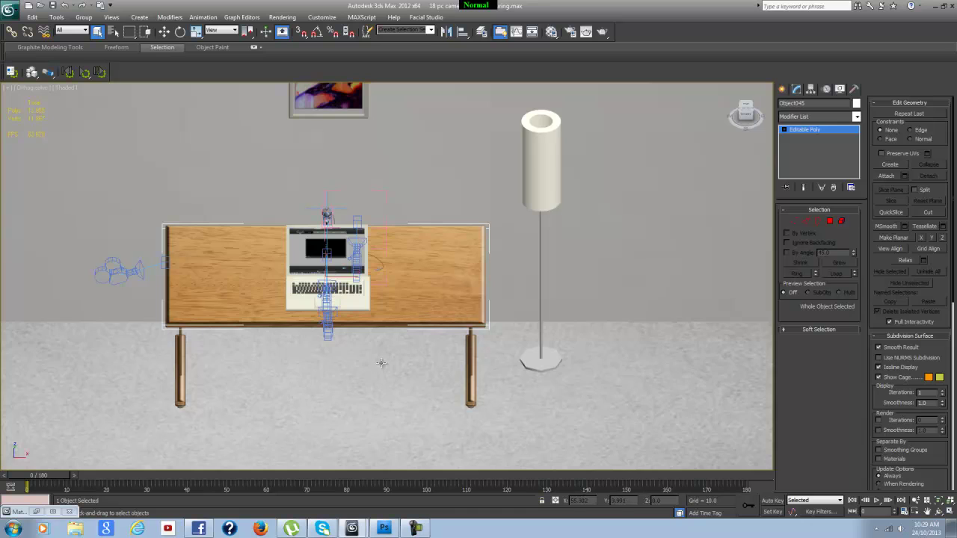
{"action": "middle_click_drag", "start_coordinate": [387, 356], "coordinate": [464, 331], "text": "alt"}
{"action": "scroll", "coordinate": [383, 338], "scroll_direction": "up", "scroll_amount": 5}
{"action": "scroll", "coordinate": [464, 331], "scroll_direction": "down", "scroll_amount": 3}
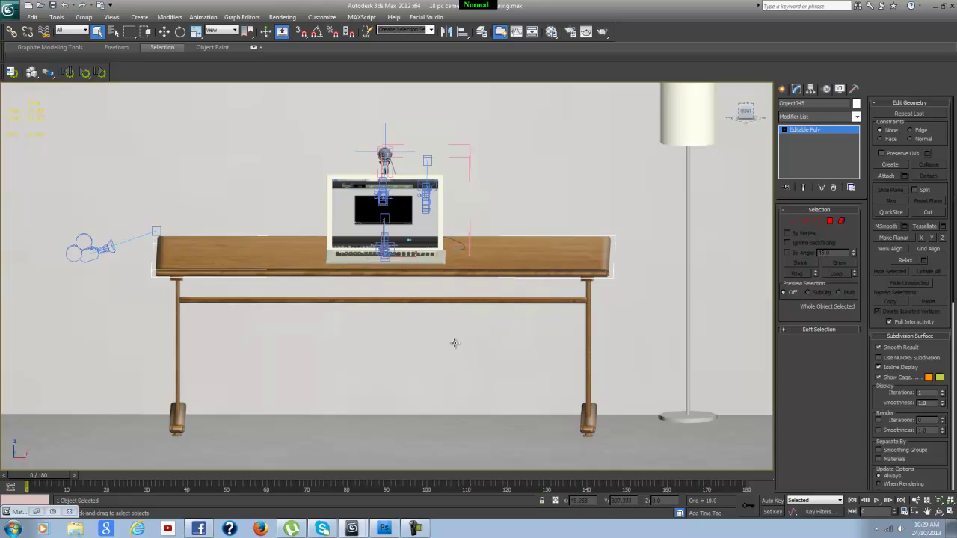
{"action": "left_click", "coordinate": [420, 529]}
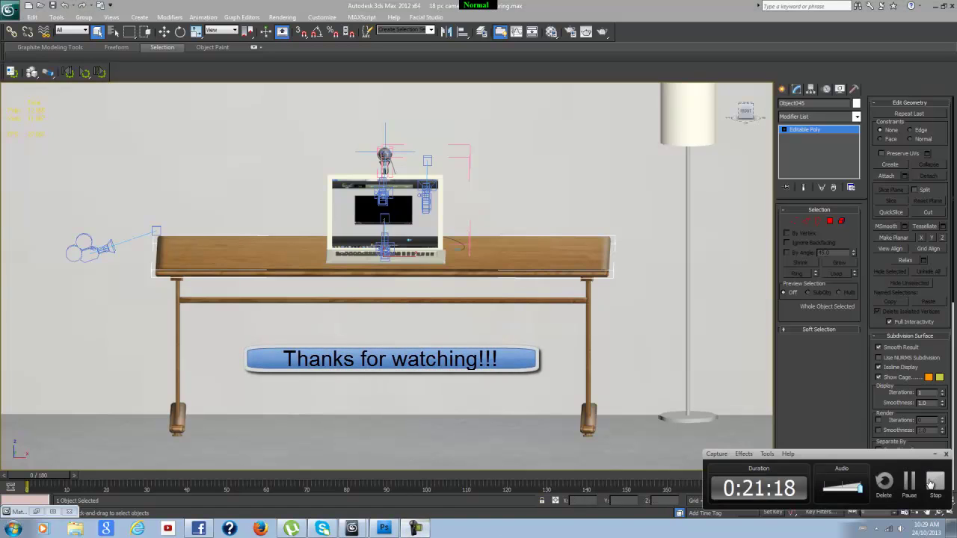